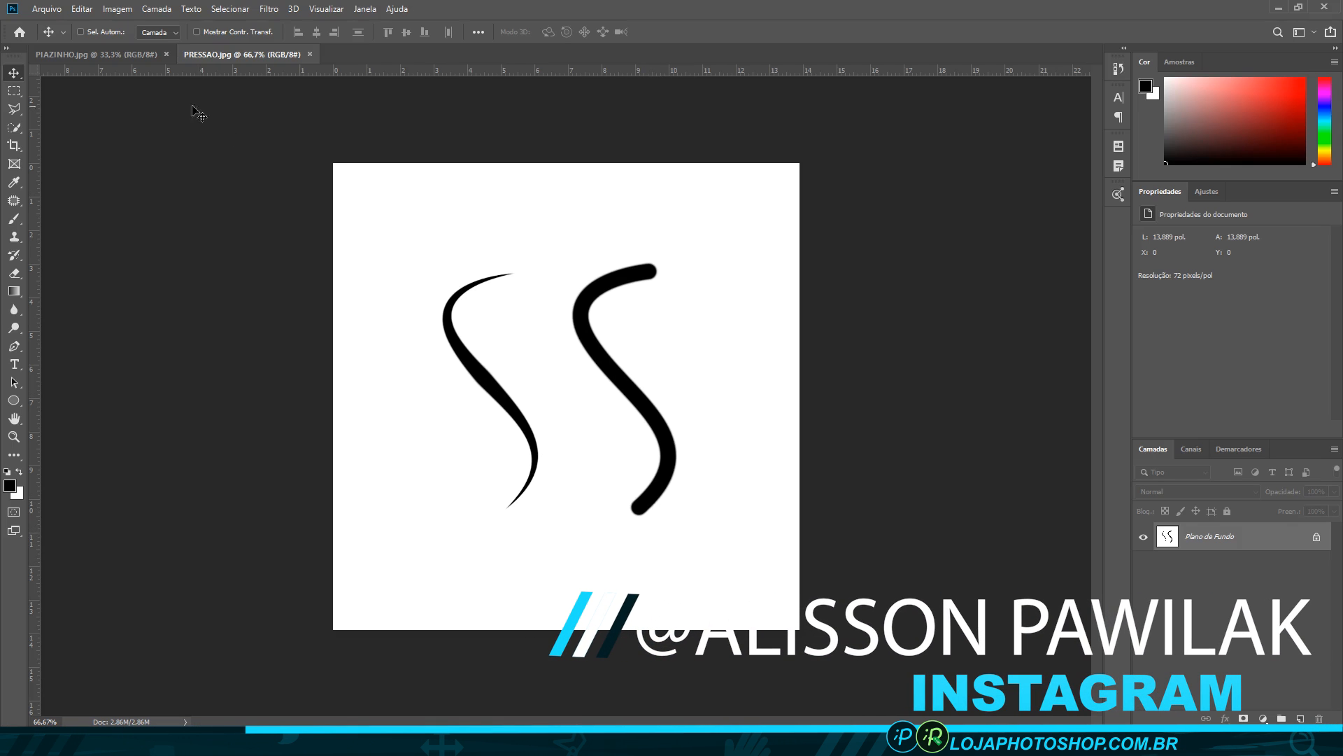
# - Bring up the PIAZINHO.jpg drawing and activate the Pen tool in path mode (Demarcador)
pyautogui.click(130, 54)
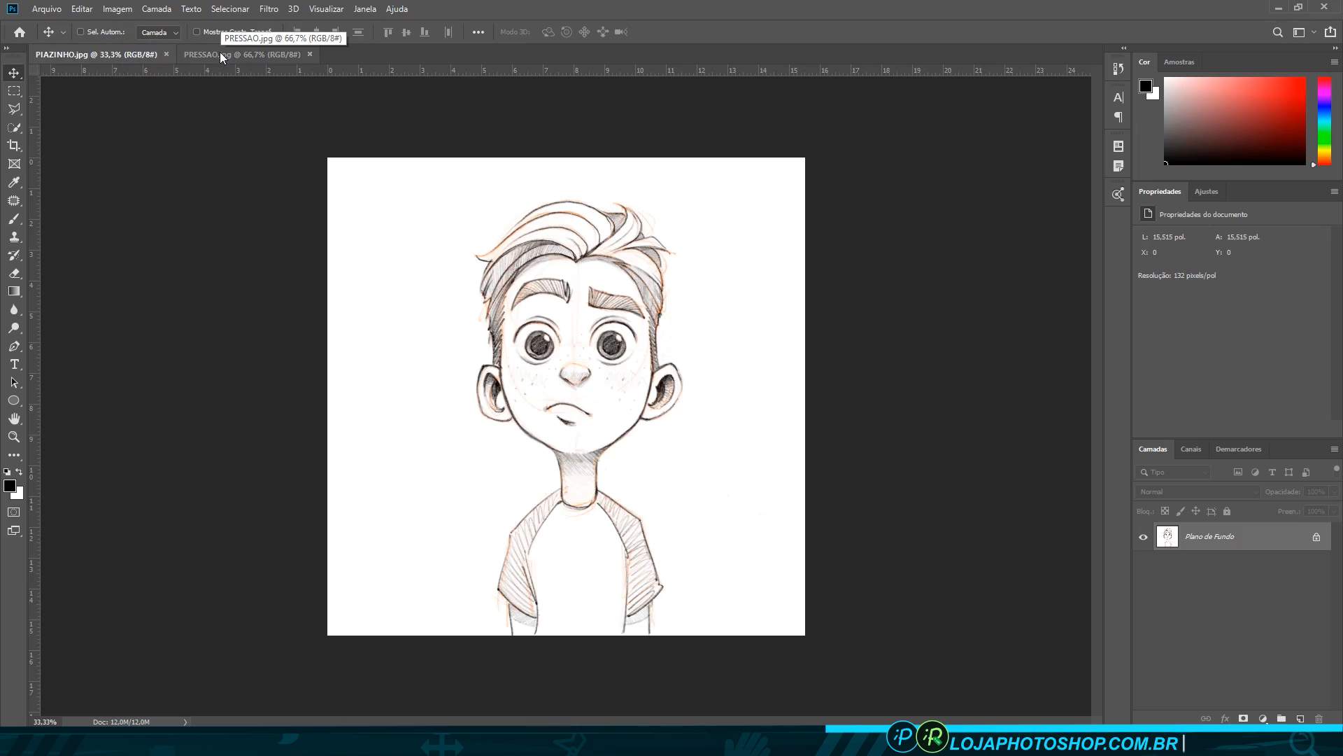
pyautogui.click(14, 346)
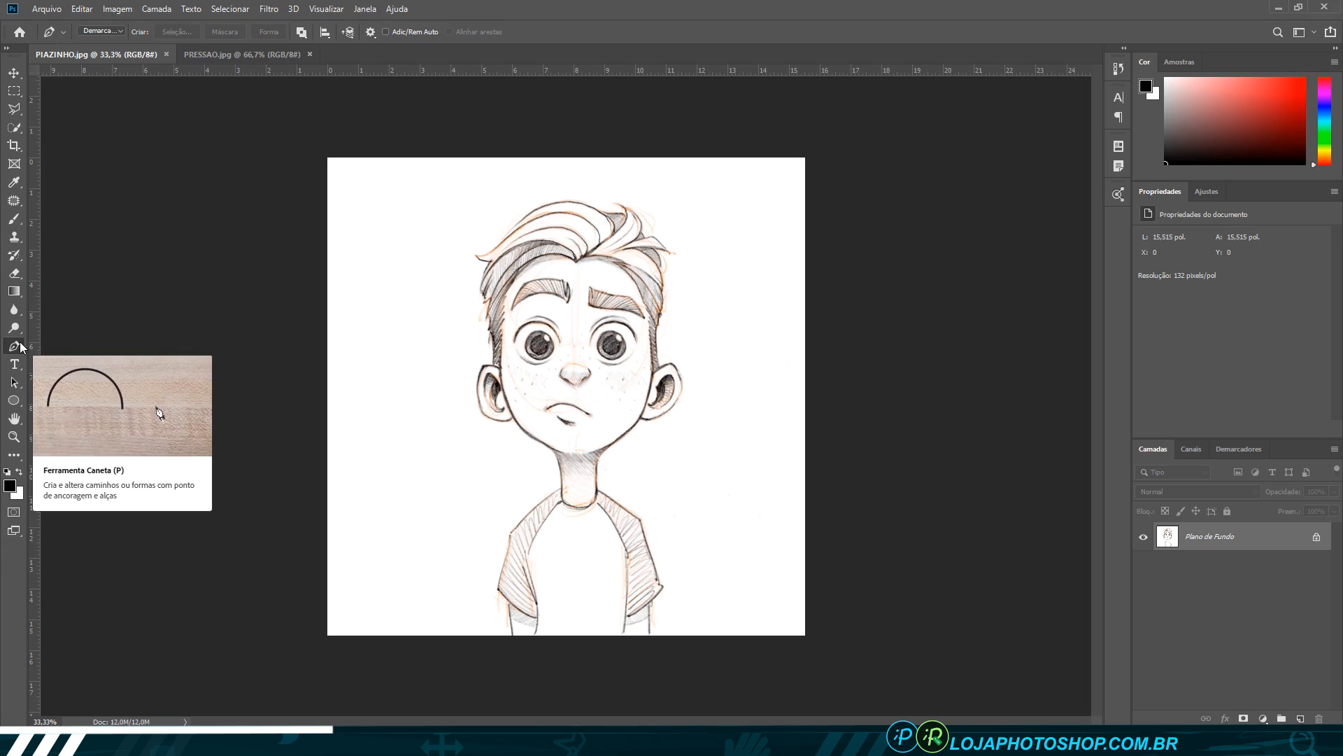
pyautogui.click(108, 31)
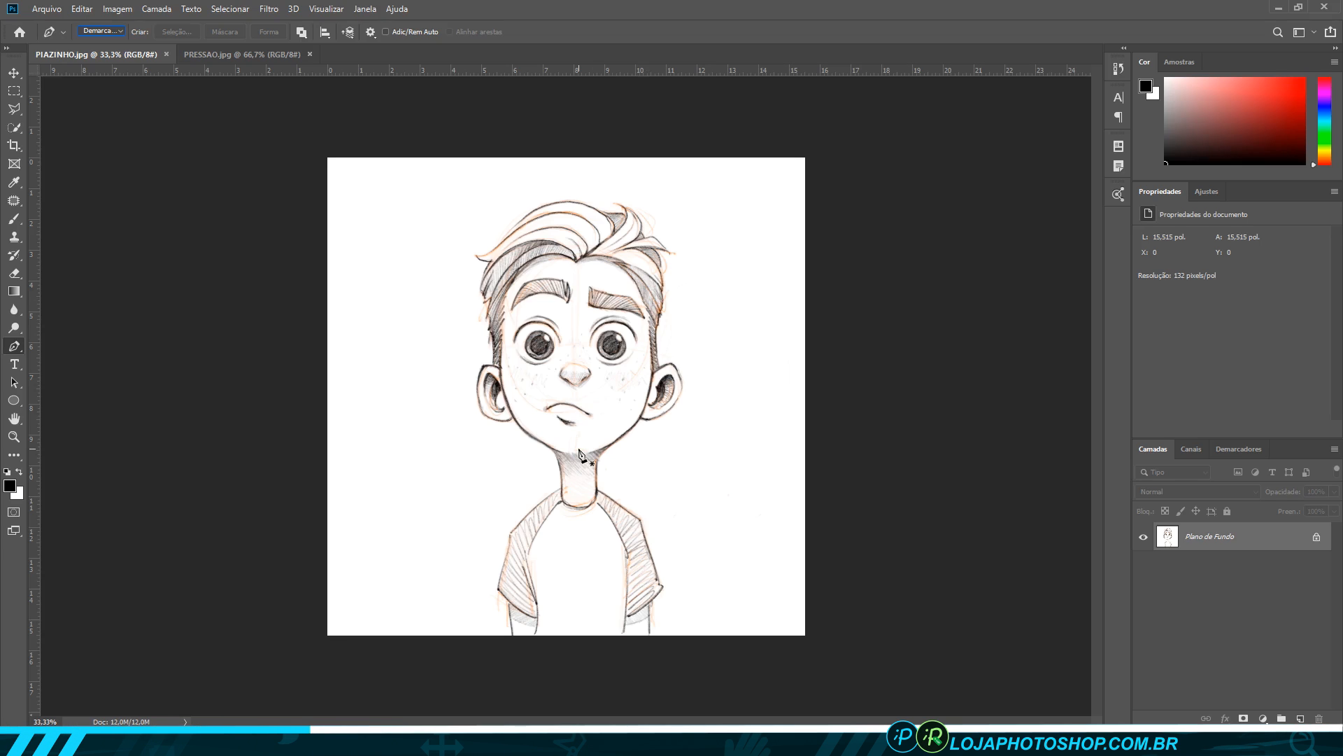
# - Trace a curved three-point Pen path over the upper eyelid line of the boy's eye on the drawing's left side
pyautogui.press('alt')
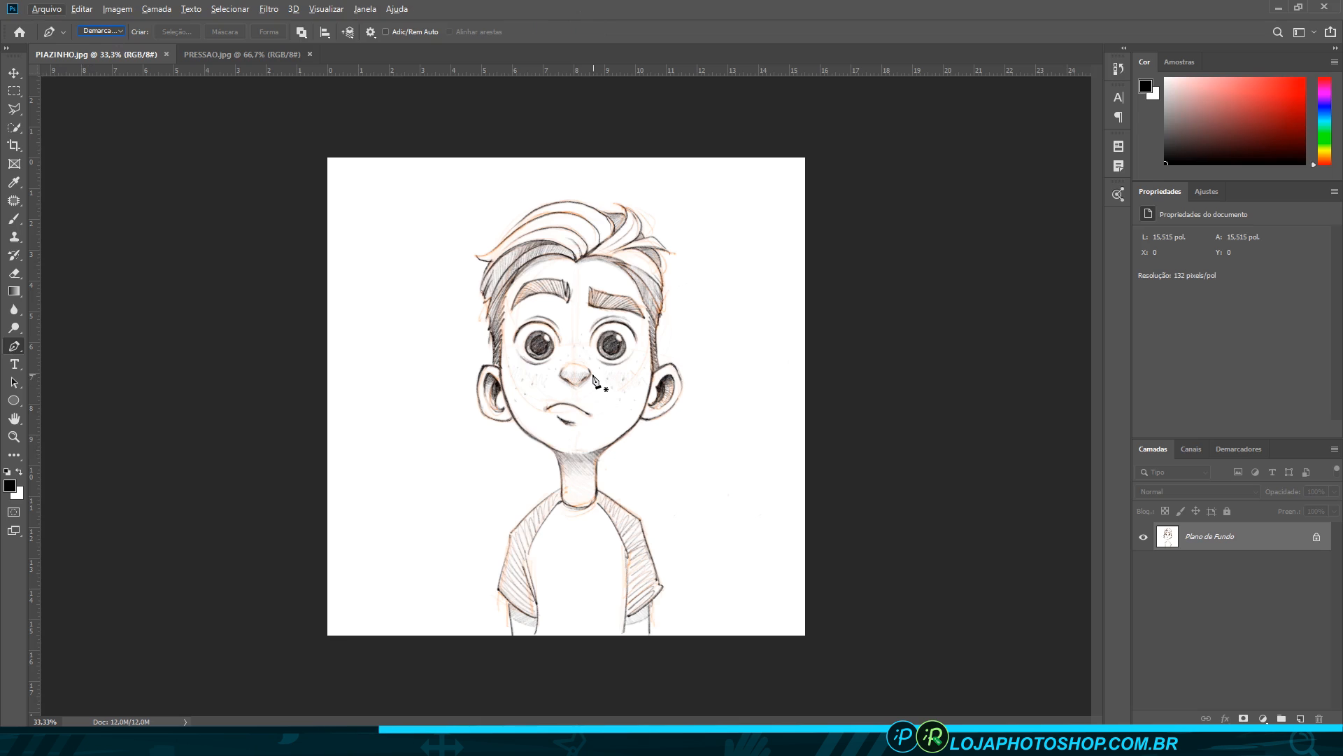
pyautogui.hotkey('ctrl', '+')
pyautogui.hotkey('ctrl', '+')
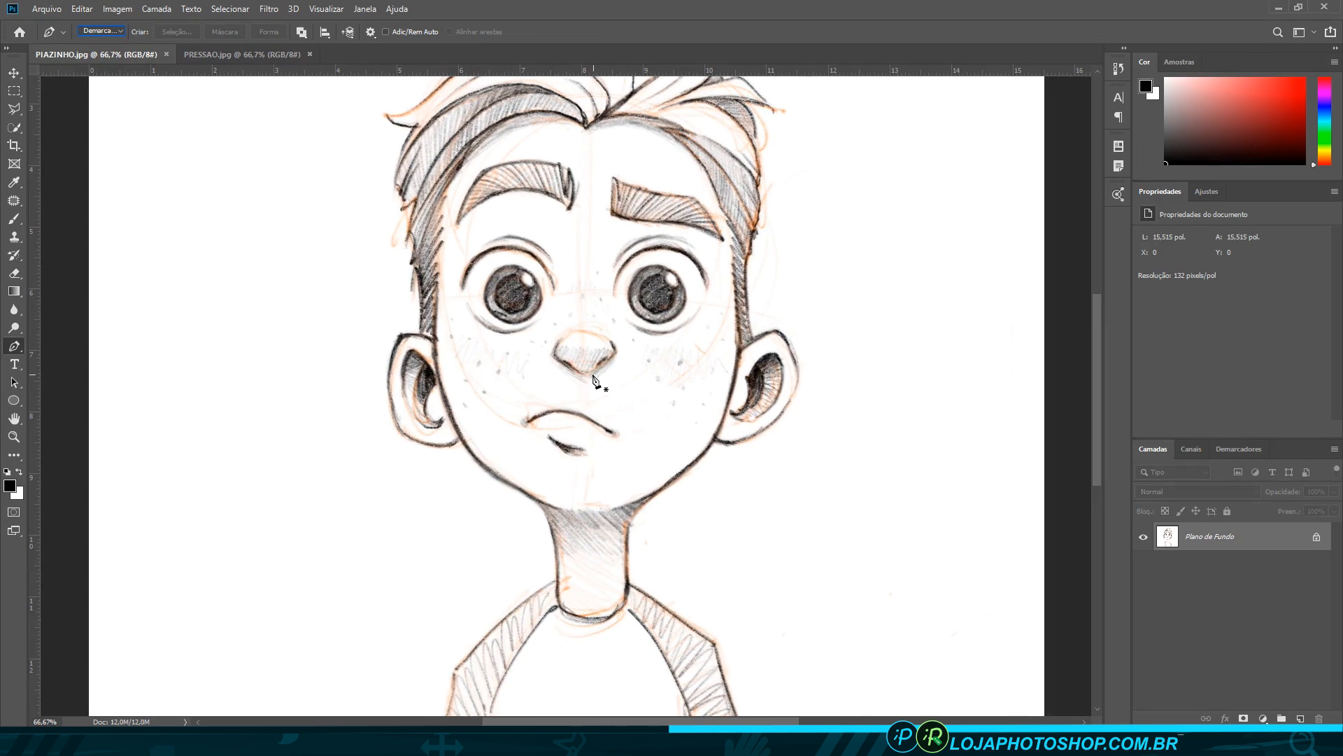
pyautogui.moveTo(603, 300)
pyautogui.mouseDown()
pyautogui.moveTo(542, 462)
pyautogui.moveTo(580, 146)
pyautogui.moveTo(520, 423)
pyautogui.moveTo(522, 410)
pyautogui.moveTo(535, 479)
pyautogui.moveTo(520, 427)
pyautogui.moveTo(560, 428)
pyautogui.mouseUp()
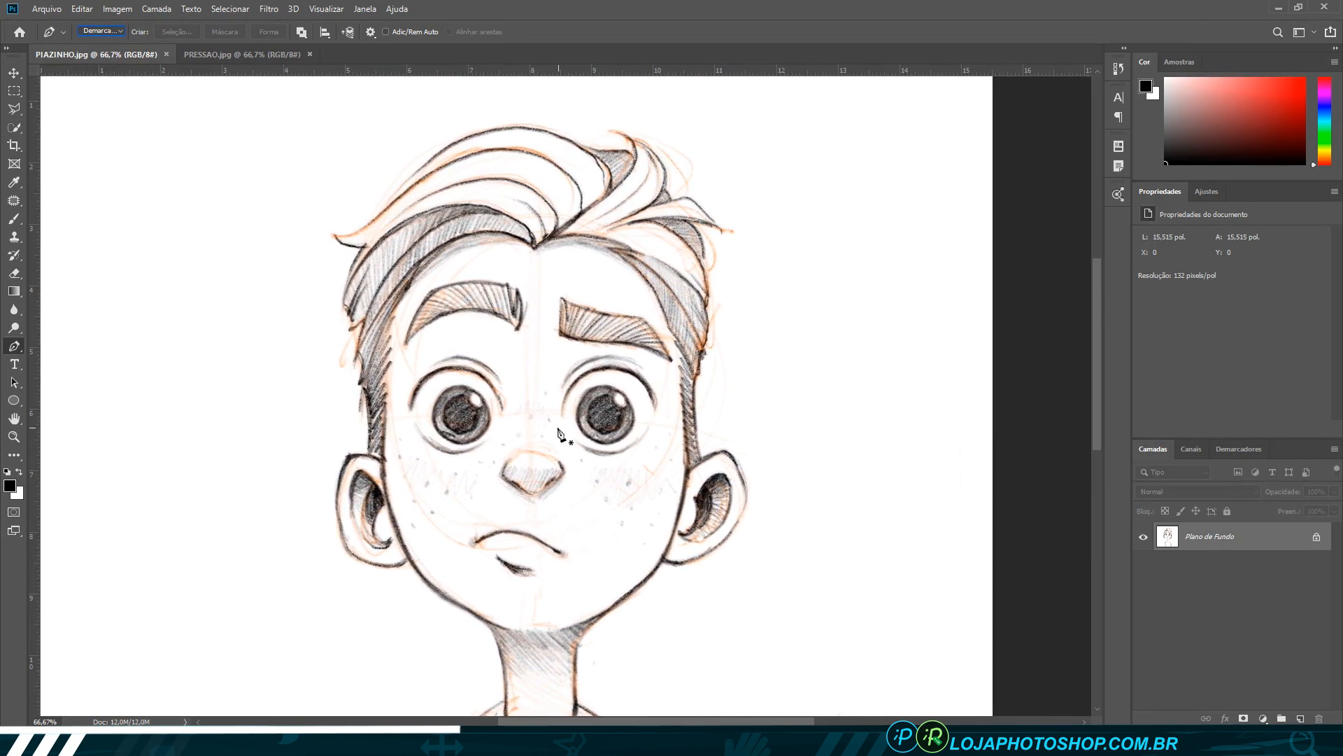
pyautogui.press('alt')
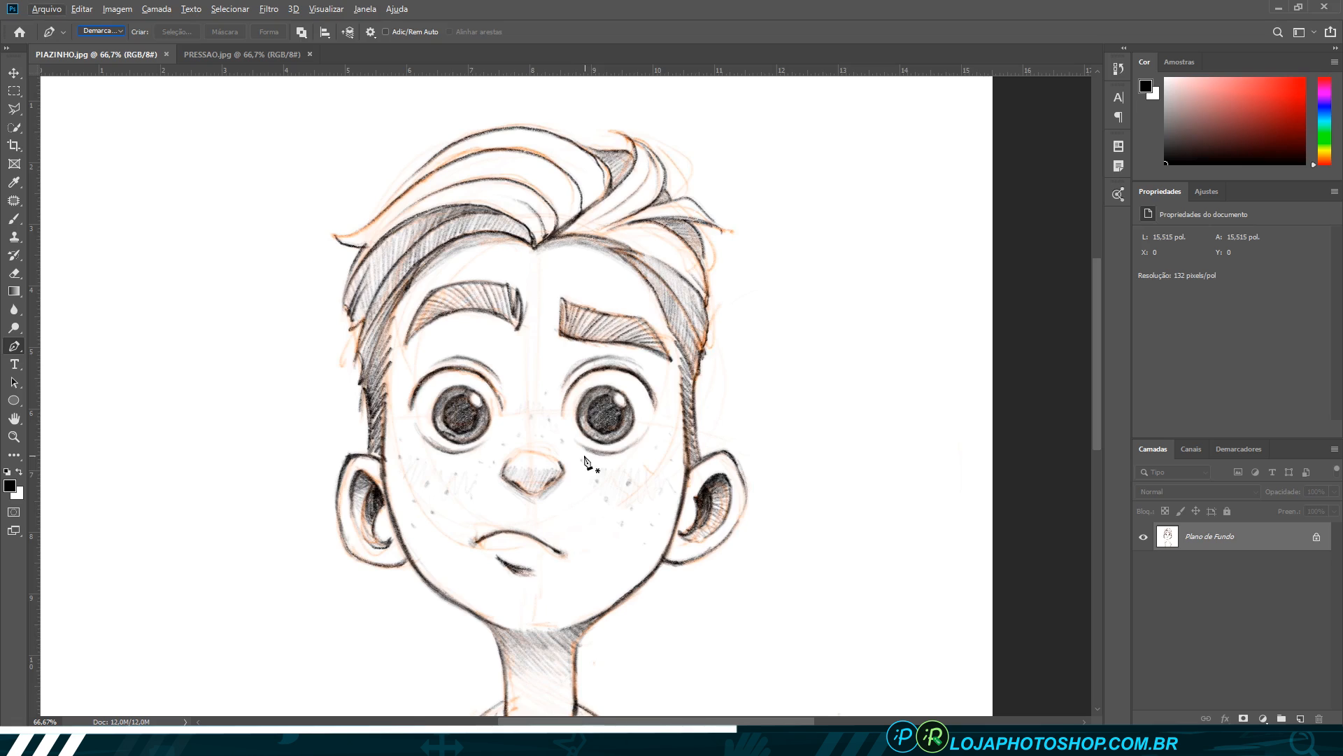
pyautogui.hotkey('ctrl', '+')
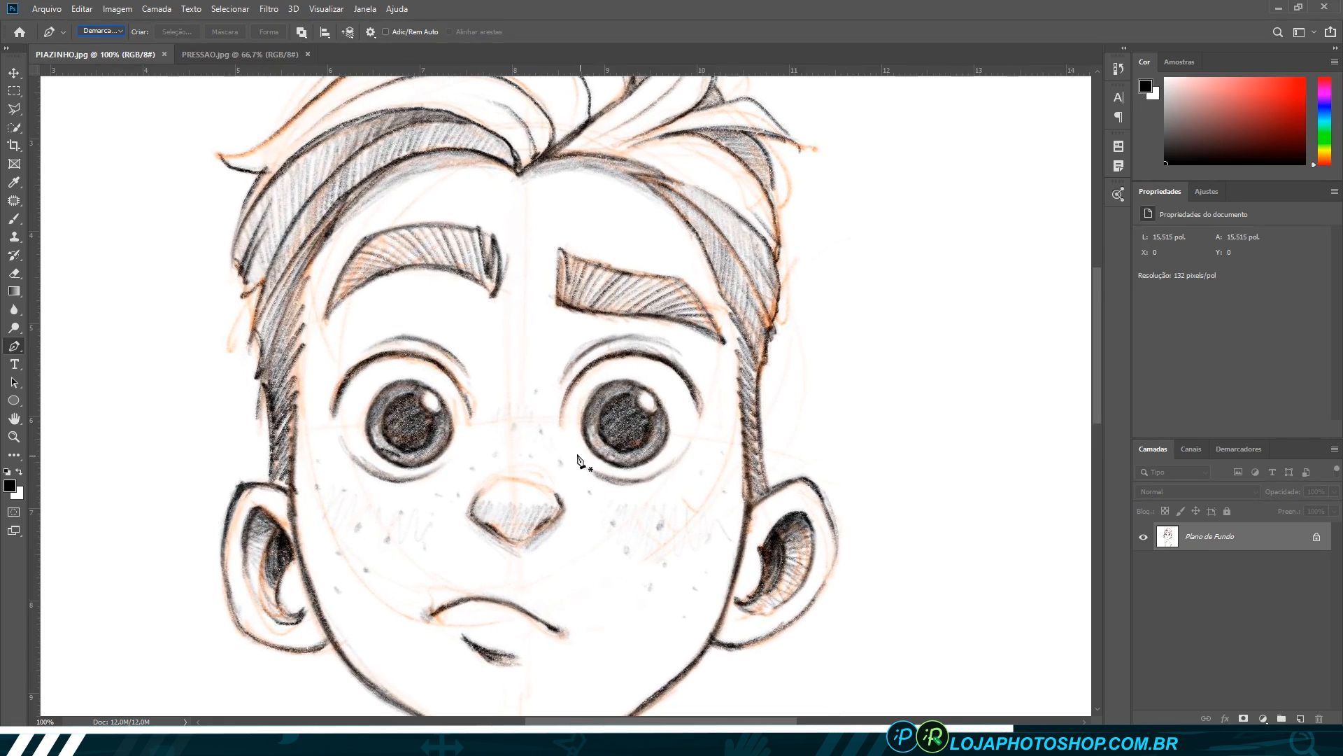
pyautogui.click(333, 413)
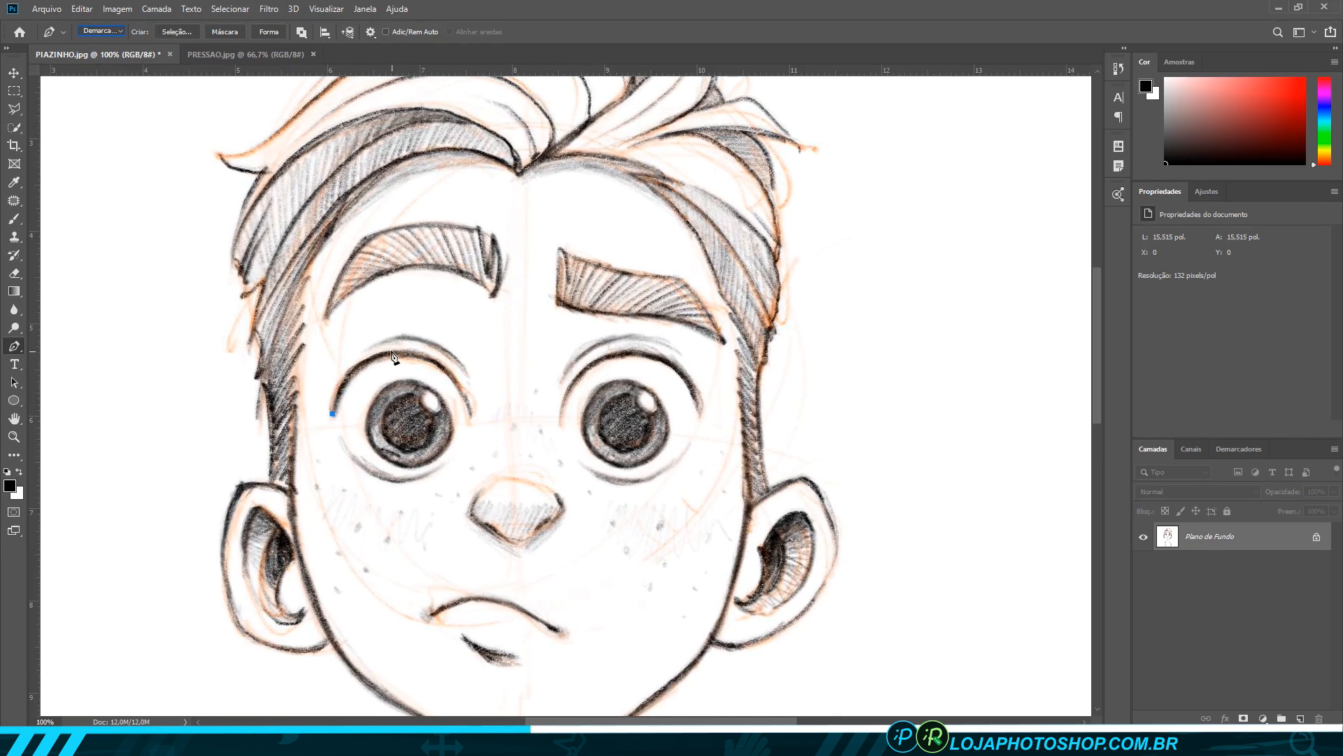
pyautogui.moveTo(392, 352); pyautogui.dragTo(459, 350)
pyautogui.moveTo(476, 408); pyautogui.dragTo(470, 413)
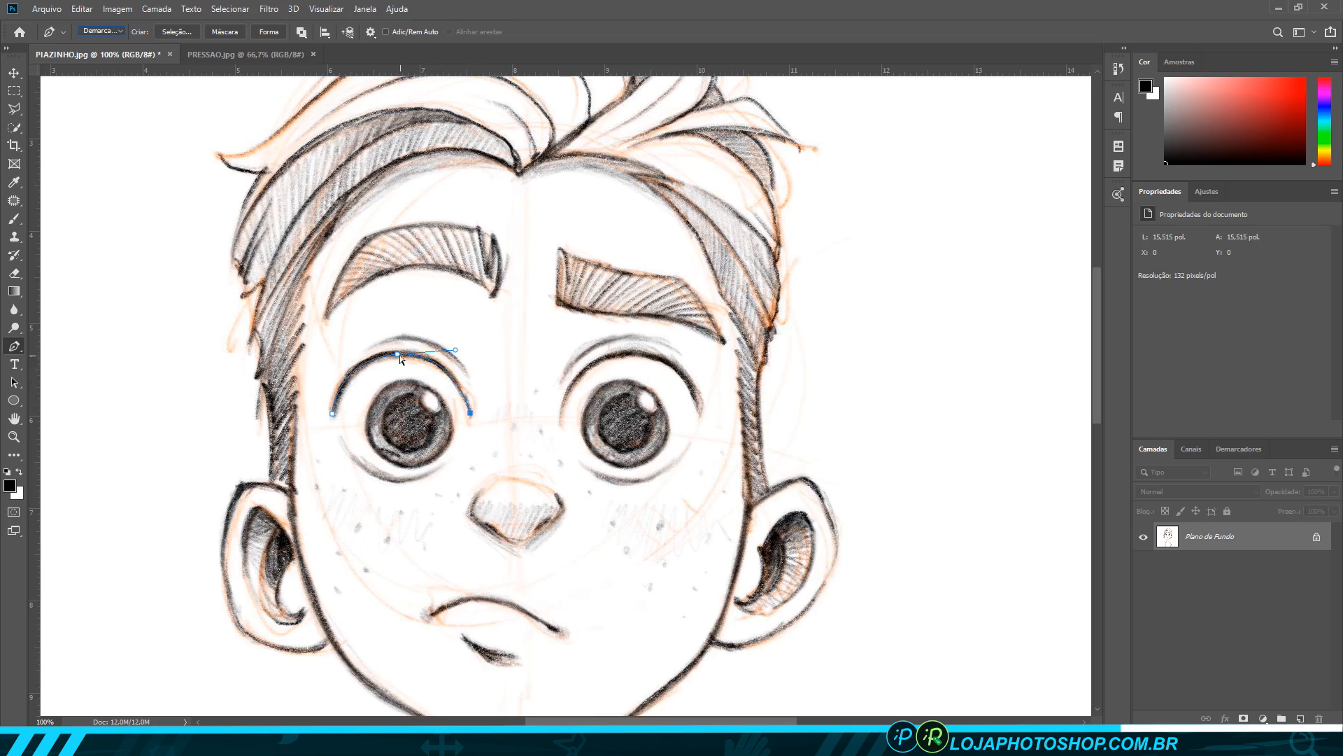
pyautogui.keyDown('ctrl'); pyautogui.click(398, 355); pyautogui.keyUp('ctrl')
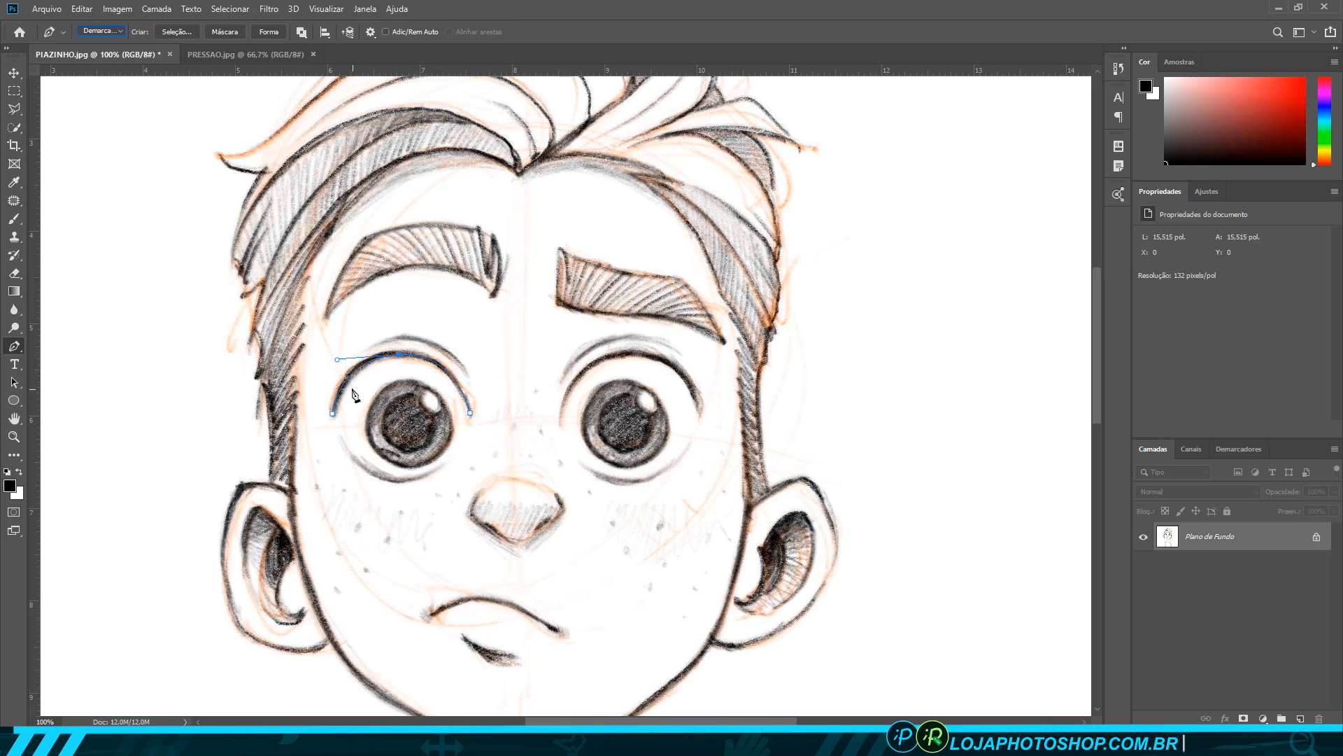
# - Set the Brush to 7 px with 67% hardness, enable pressure control for its size, and return to the Pen tool
pyautogui.click(15, 221)
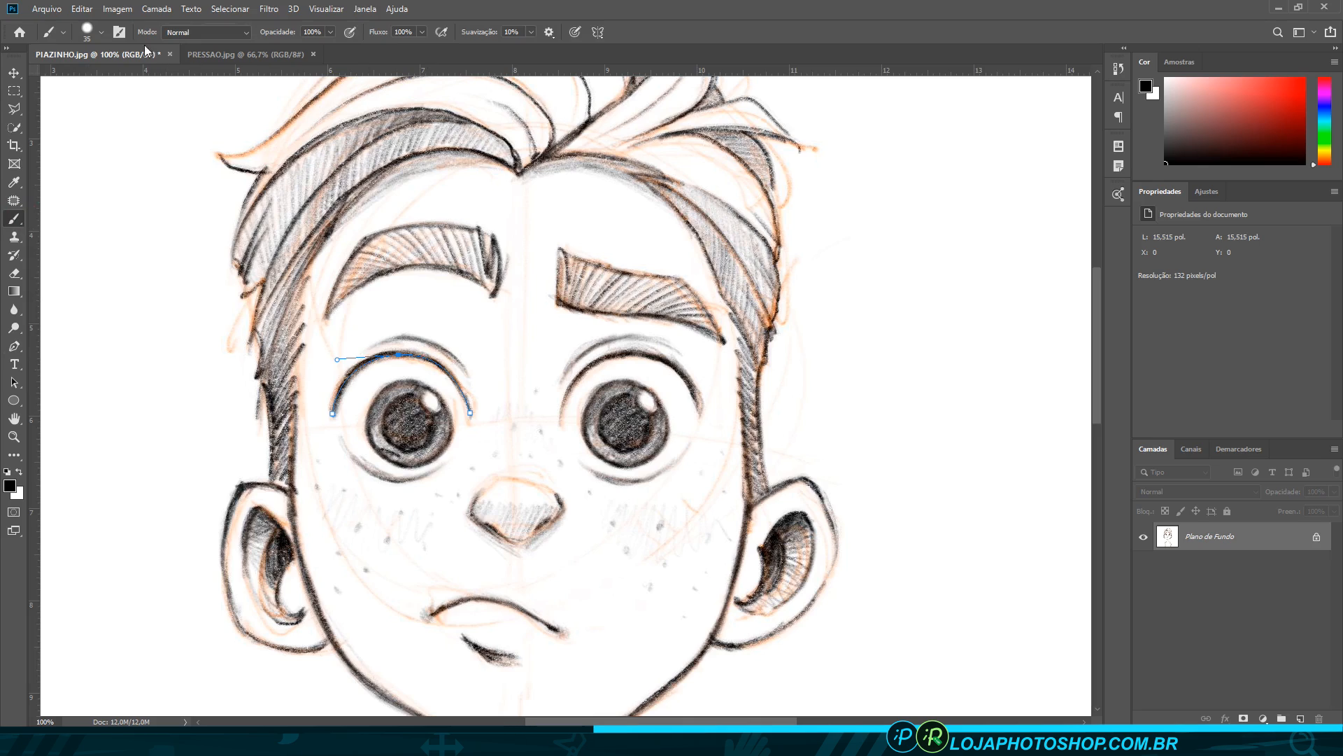
pyautogui.click(100, 32)
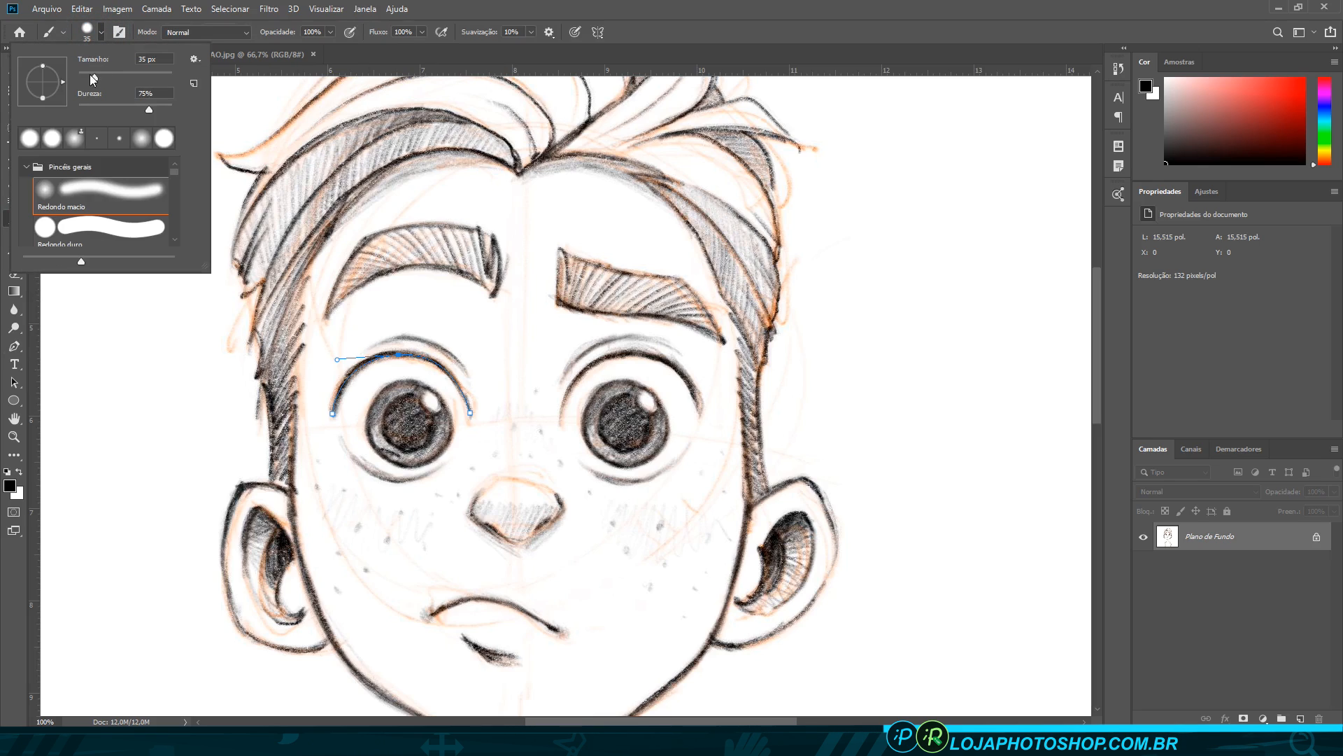
pyautogui.moveTo(90, 76); pyautogui.dragTo(80, 74)
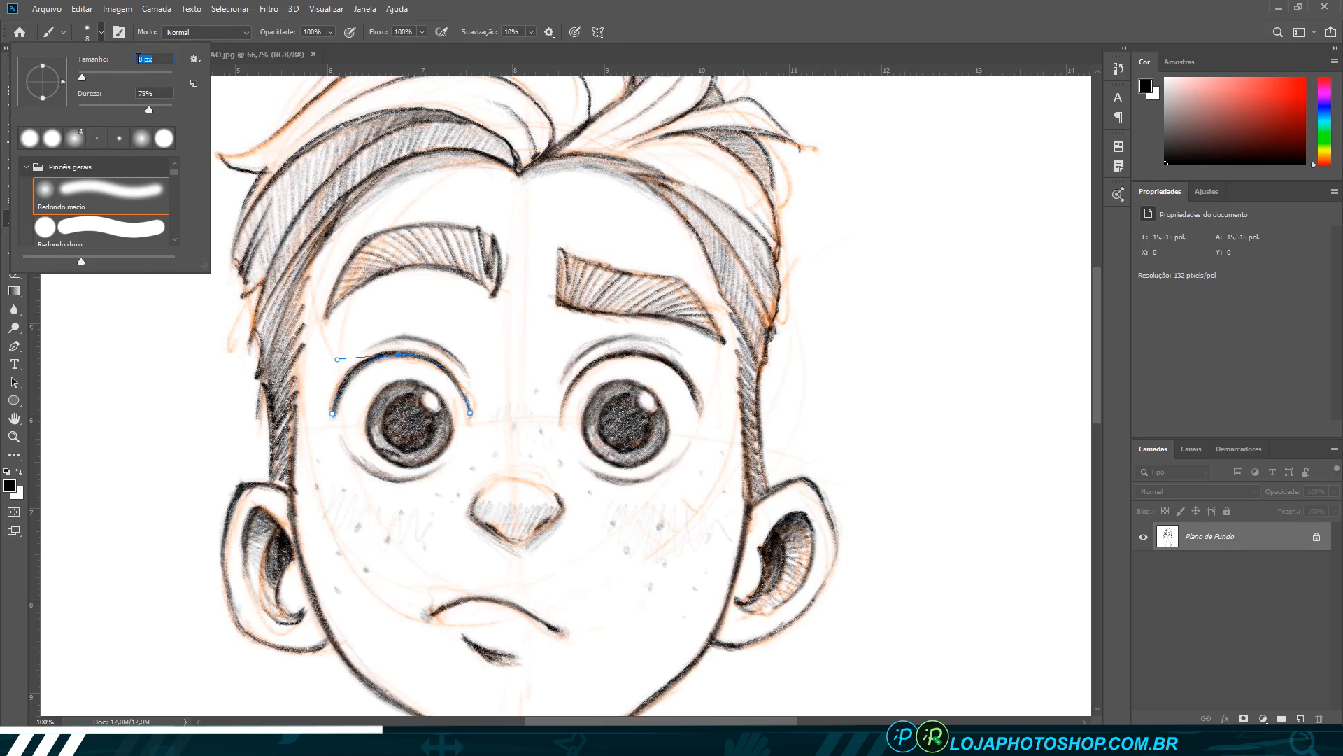
pyautogui.press('Down')
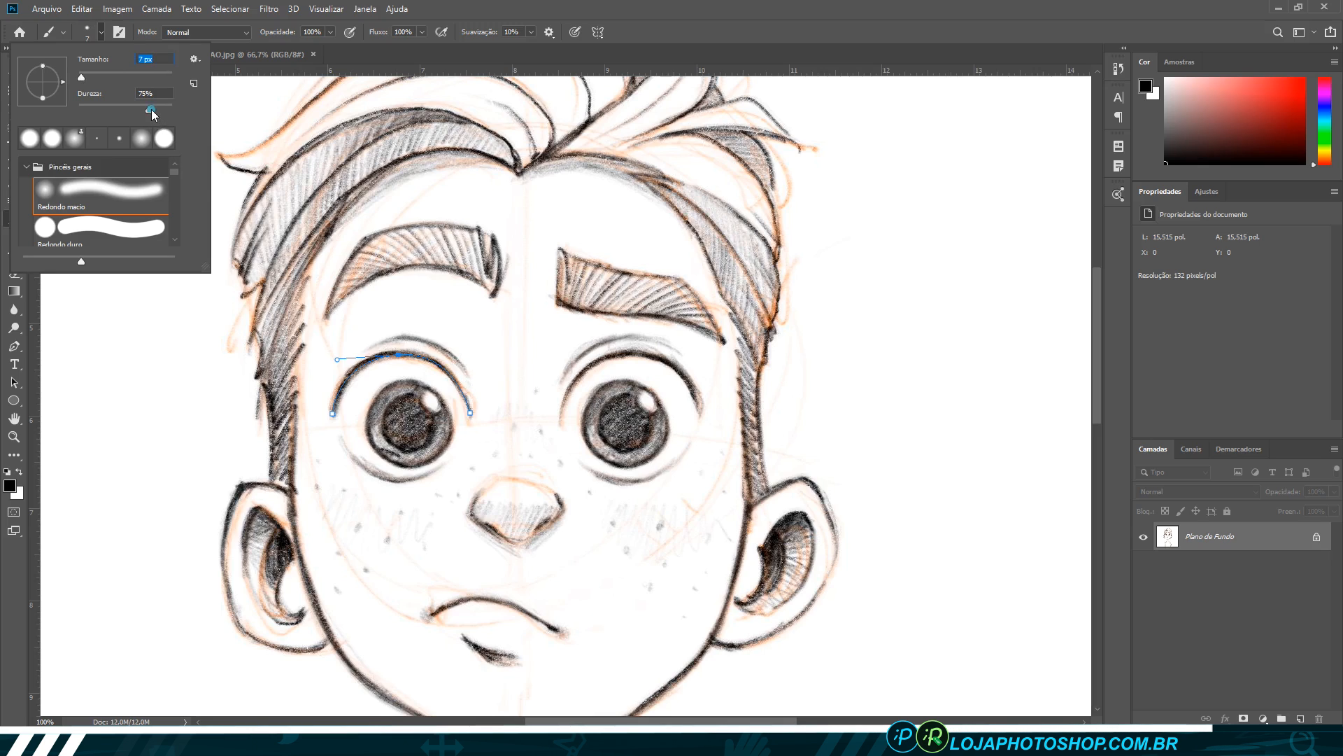
pyautogui.moveTo(151, 110); pyautogui.dragTo(141, 108)
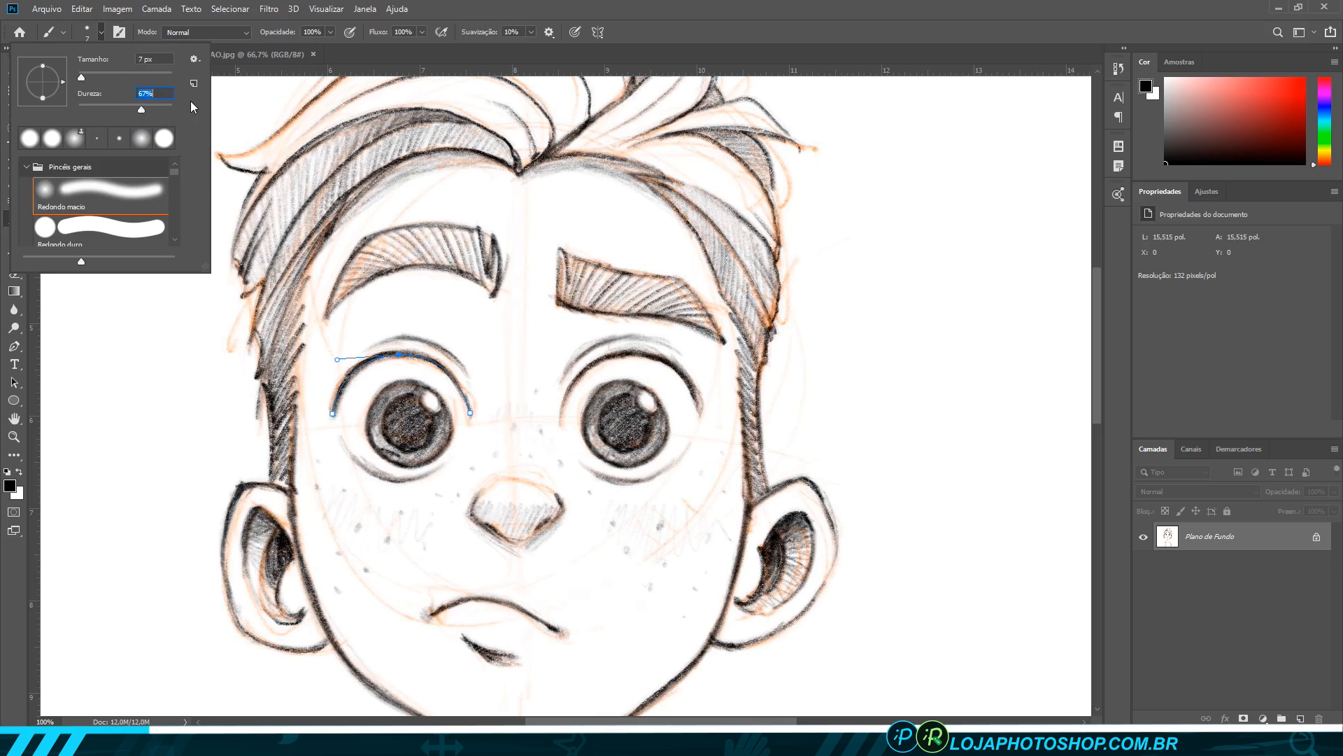
pyautogui.click(449, 10)
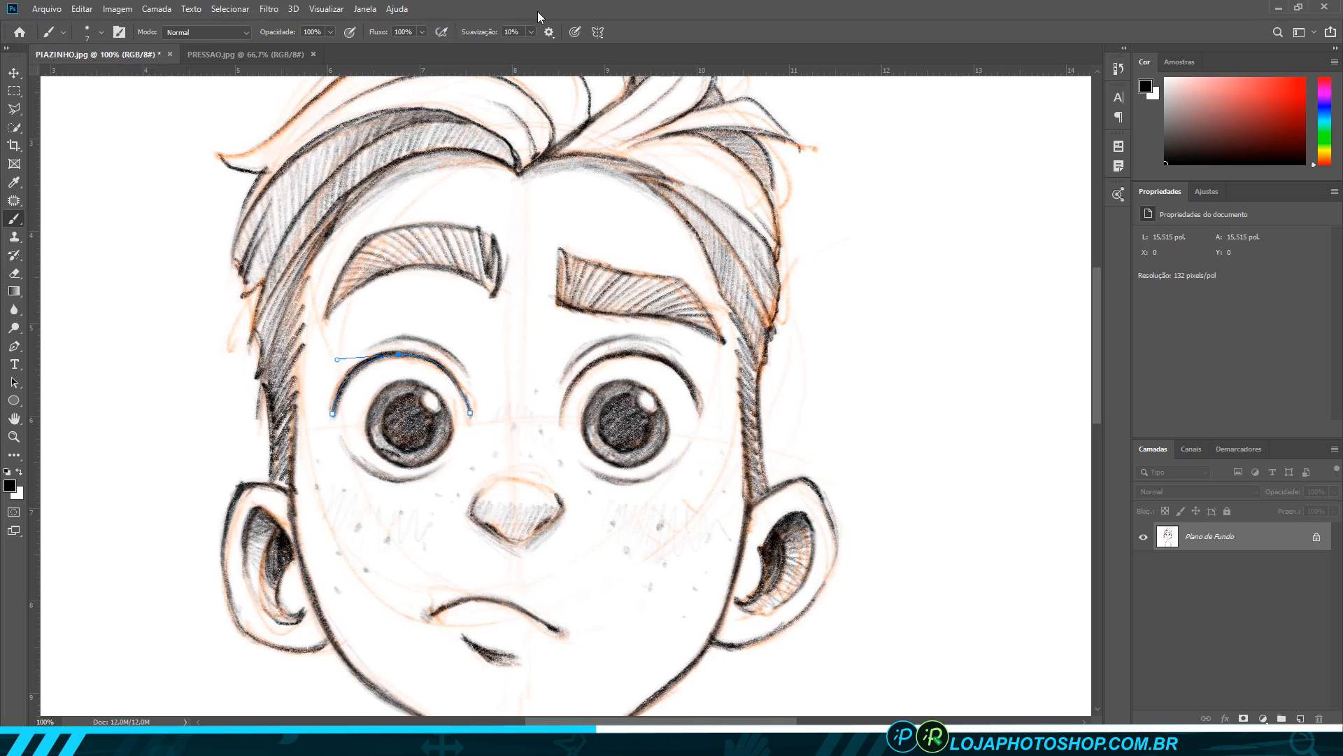
pyautogui.click(574, 32)
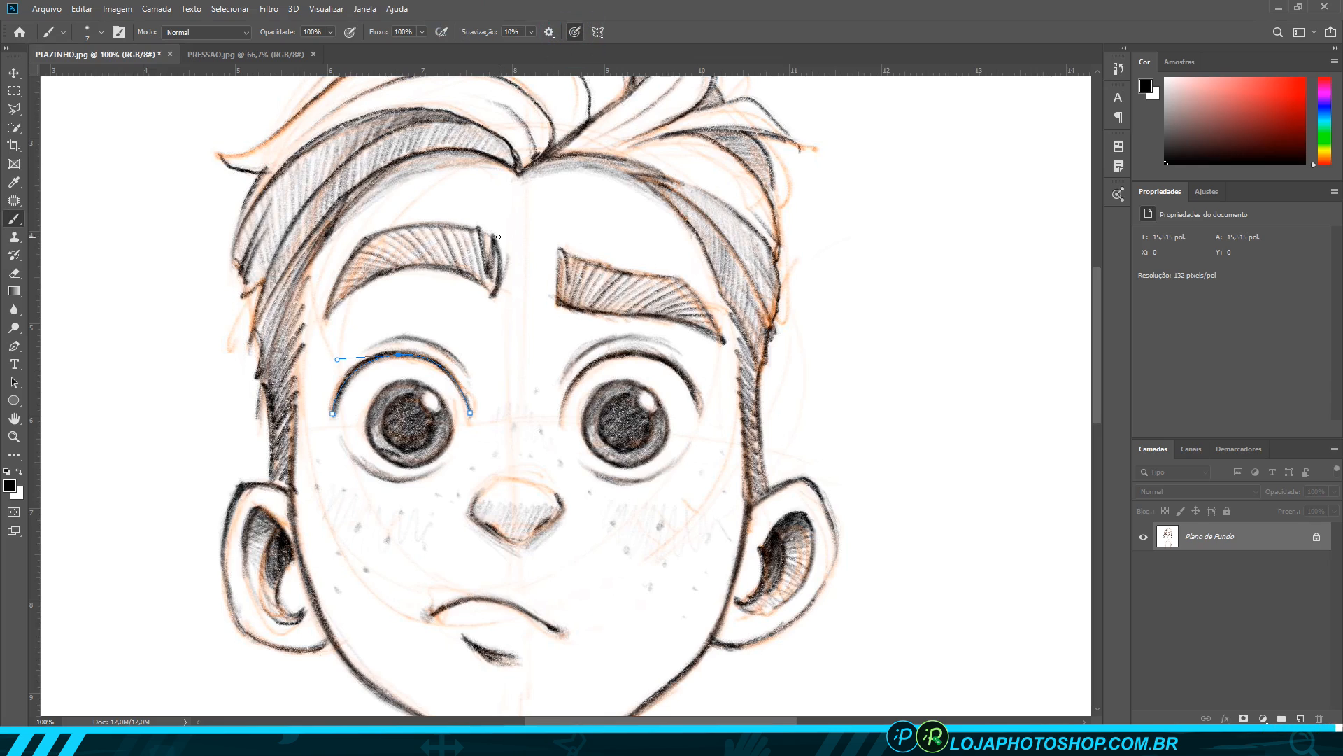
pyautogui.click(14, 346)
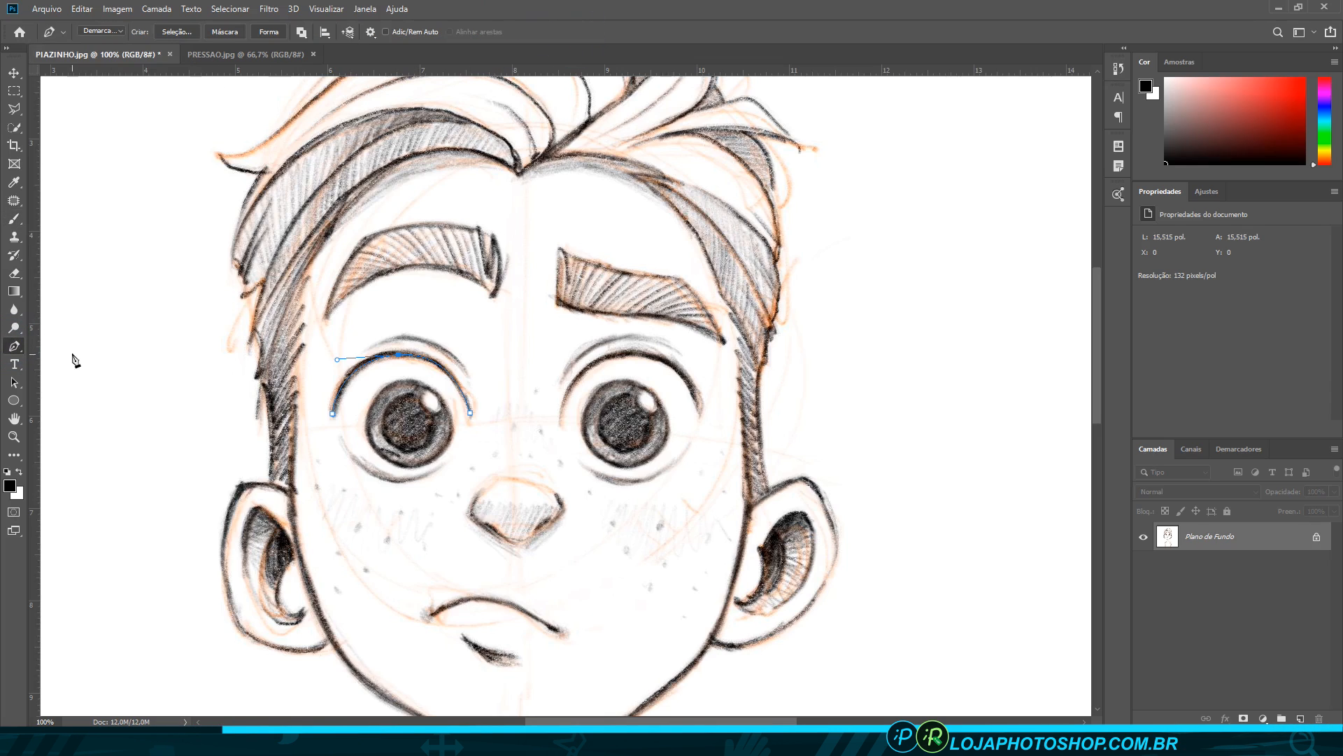
pyautogui.rightClick(408, 356)
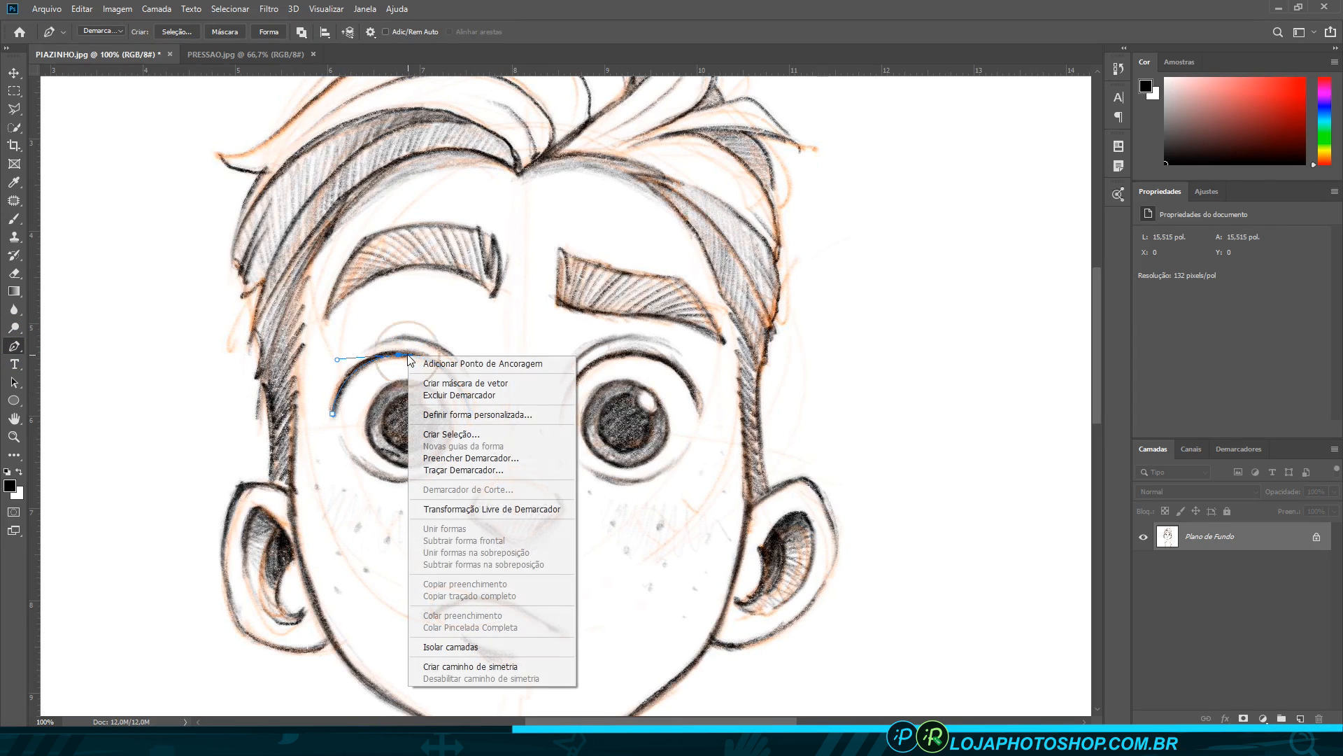
pyautogui.click(456, 470)
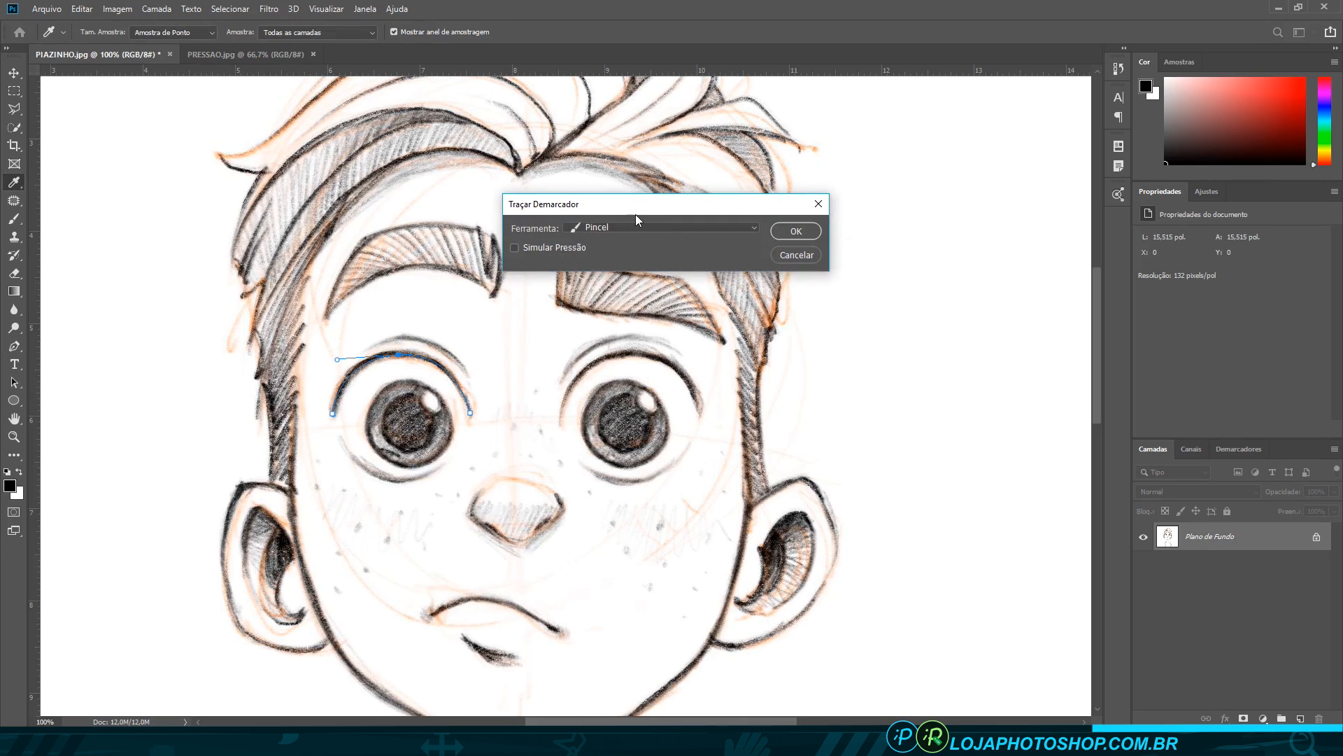
pyautogui.click(628, 226)
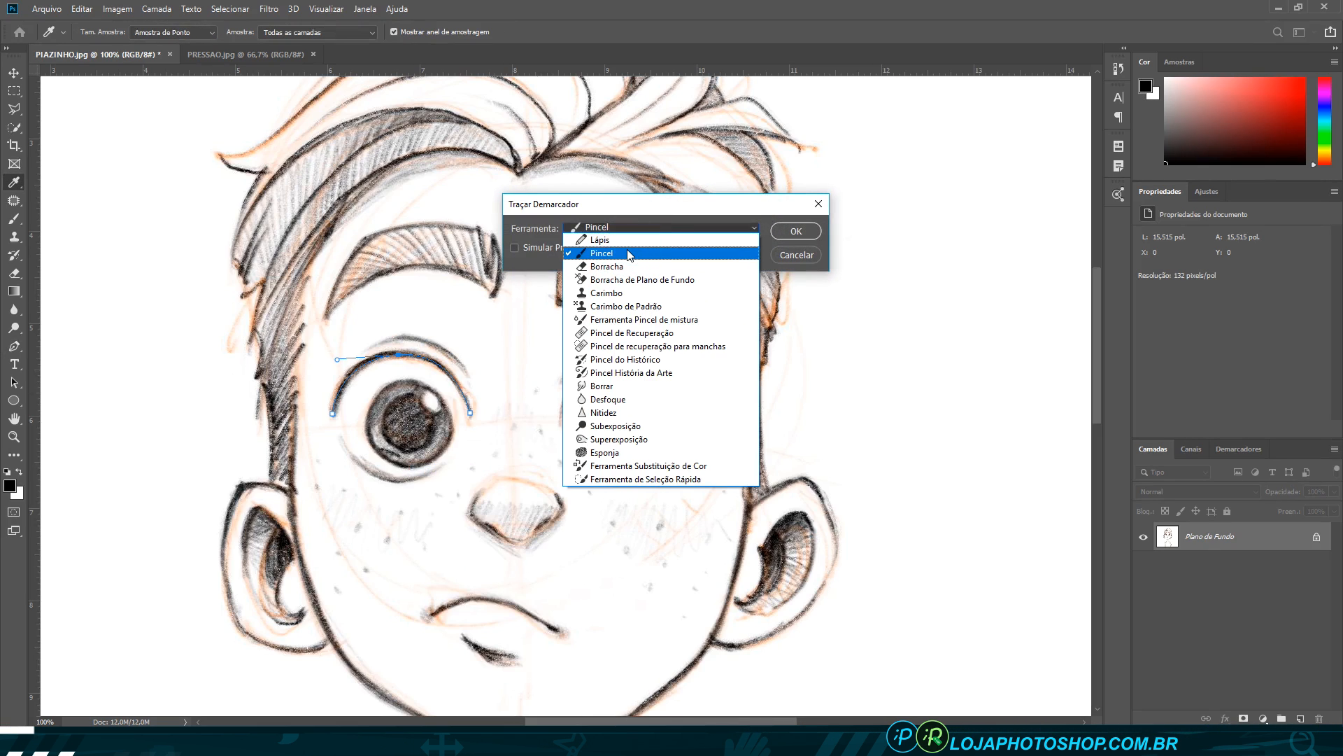
pyautogui.click(630, 253)
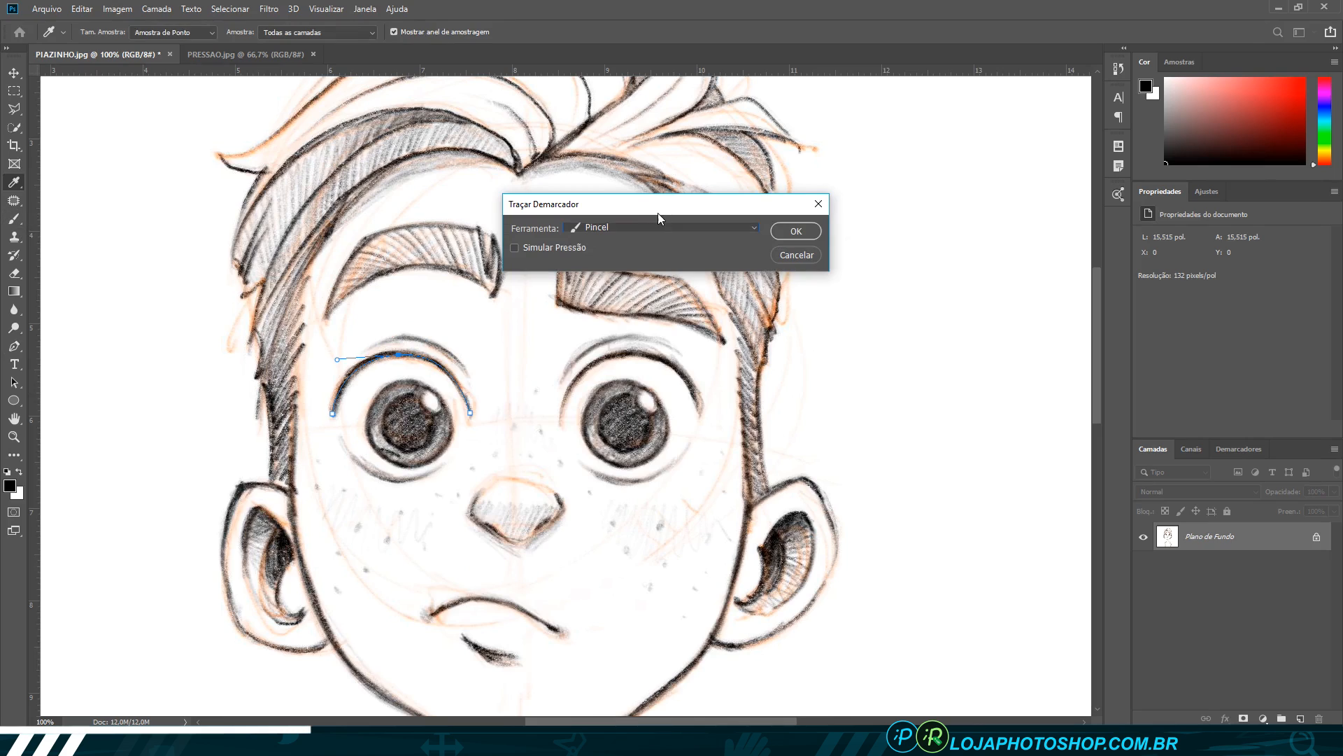
pyautogui.click(553, 249)
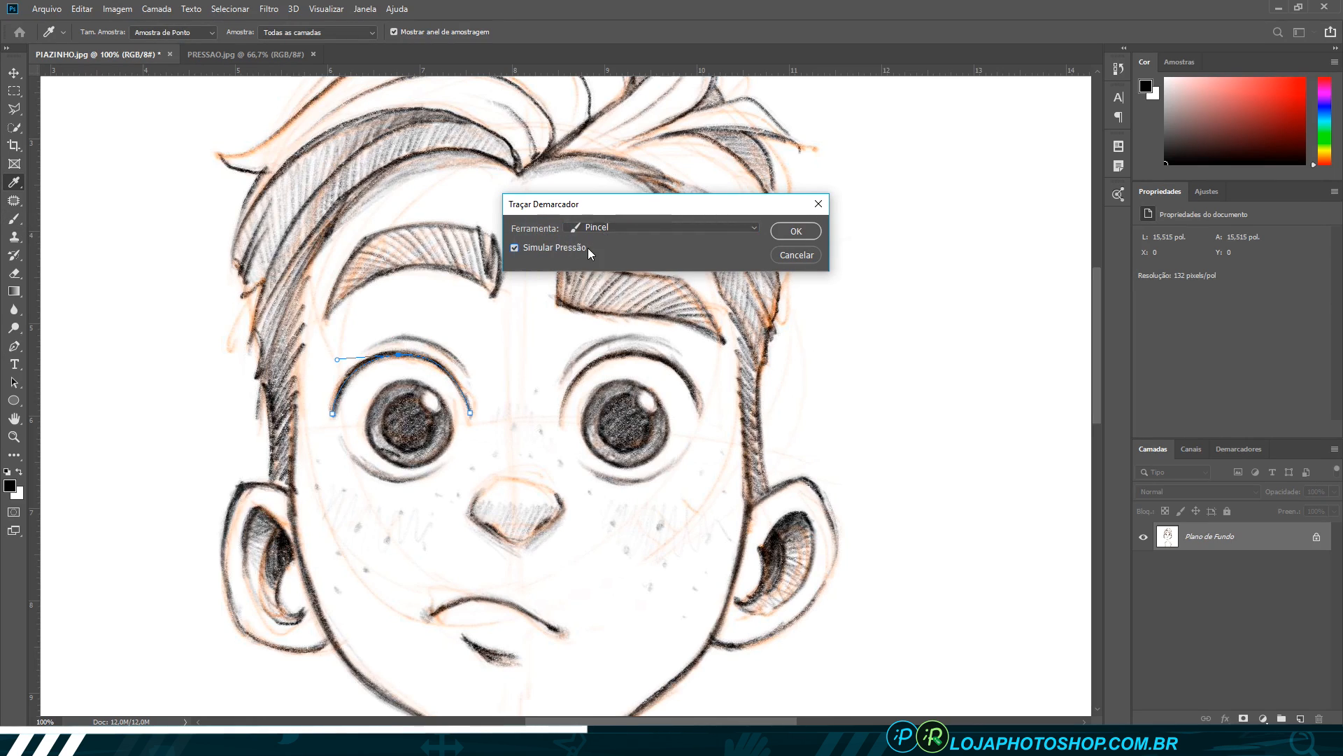
pyautogui.click(790, 256)
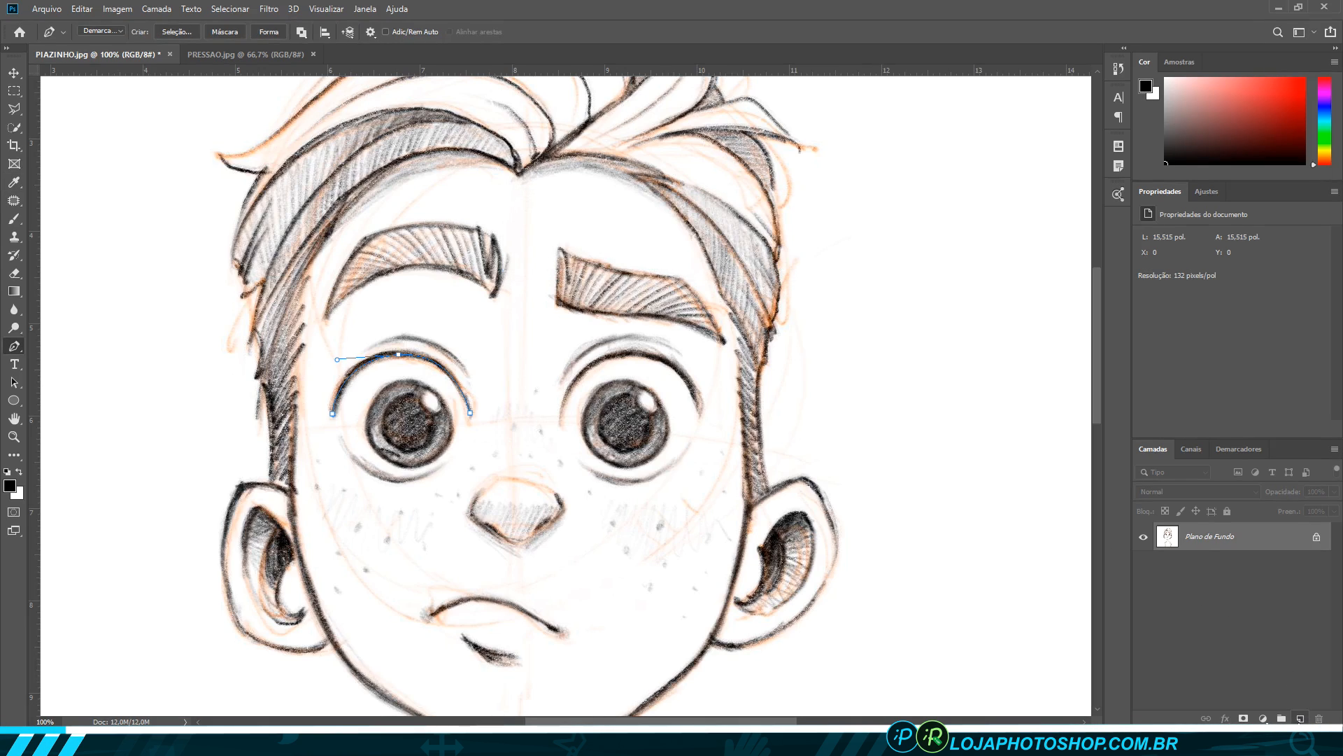
# - Add a new layer and stroke the eyelid path on it with Pincel and Simular Pressão enabled, undoing any stray anchor point
pyautogui.click(1299, 719)
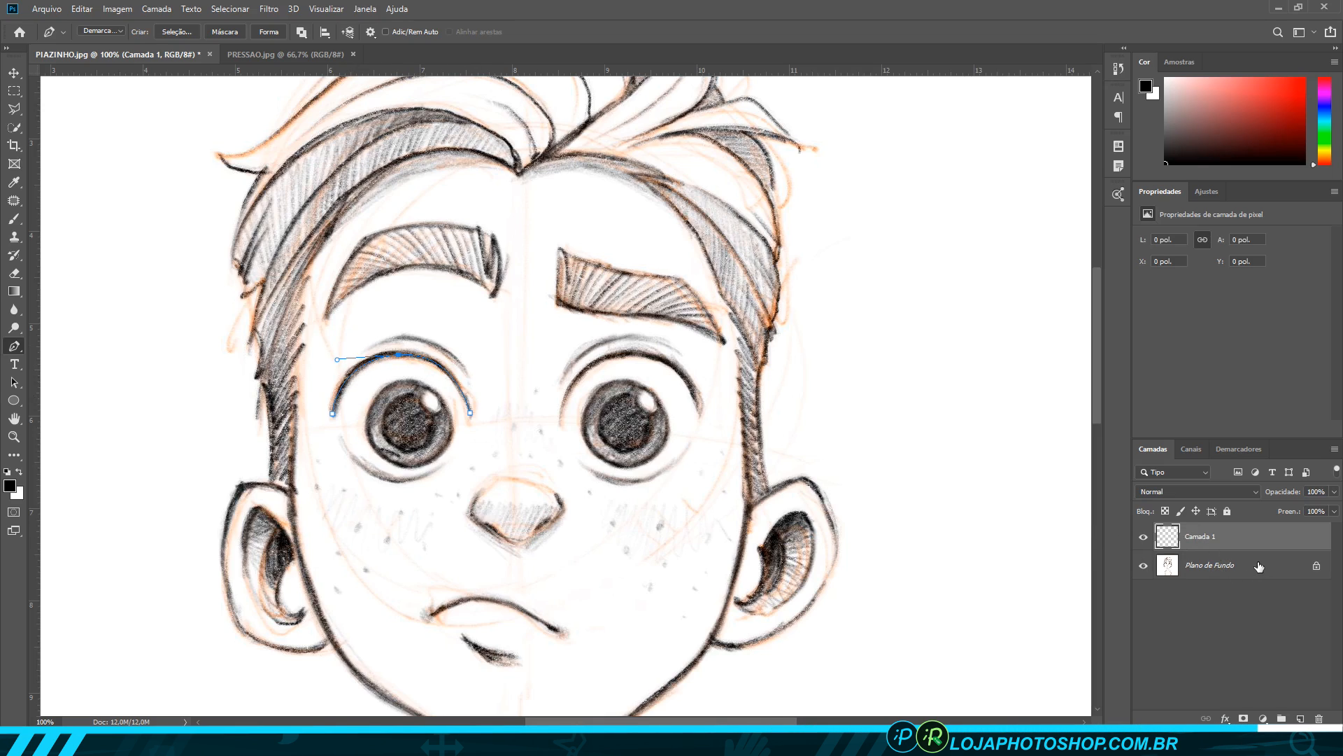
pyautogui.rightClick(365, 361)
pyautogui.click(426, 476)
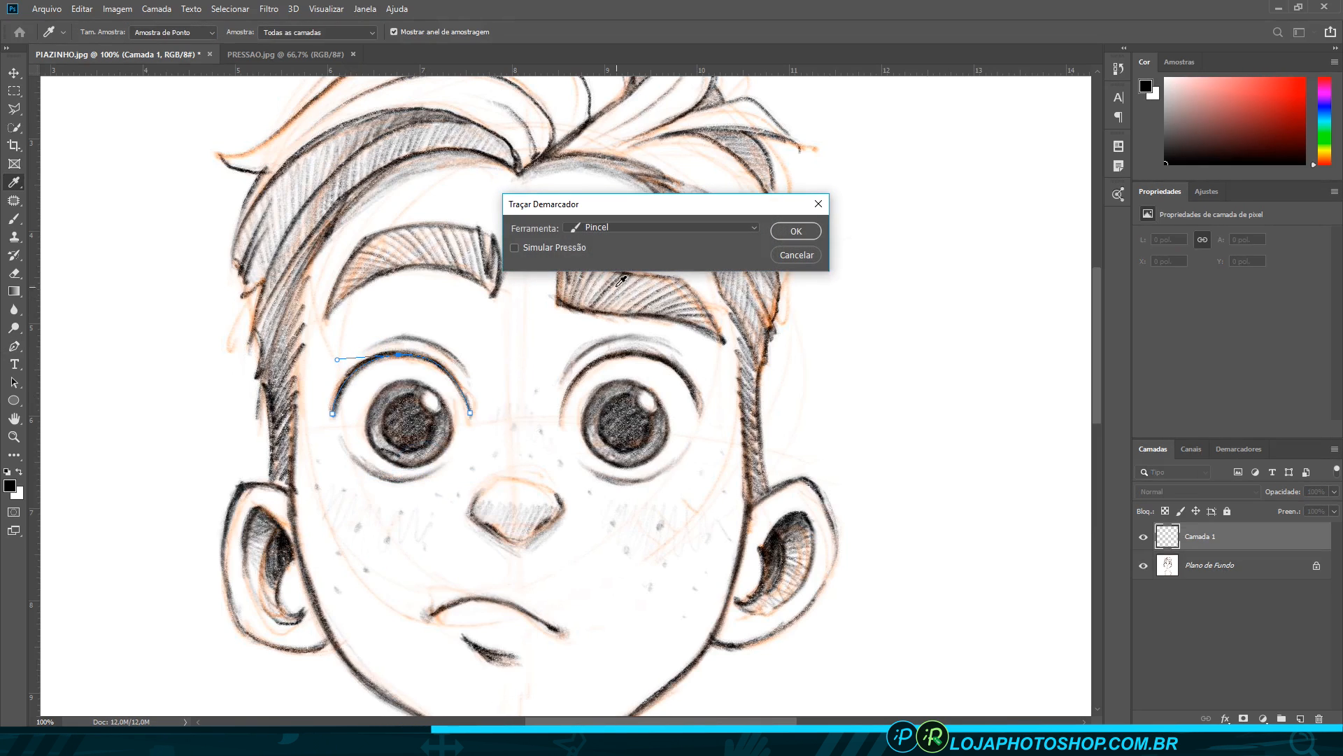
pyautogui.click(564, 245)
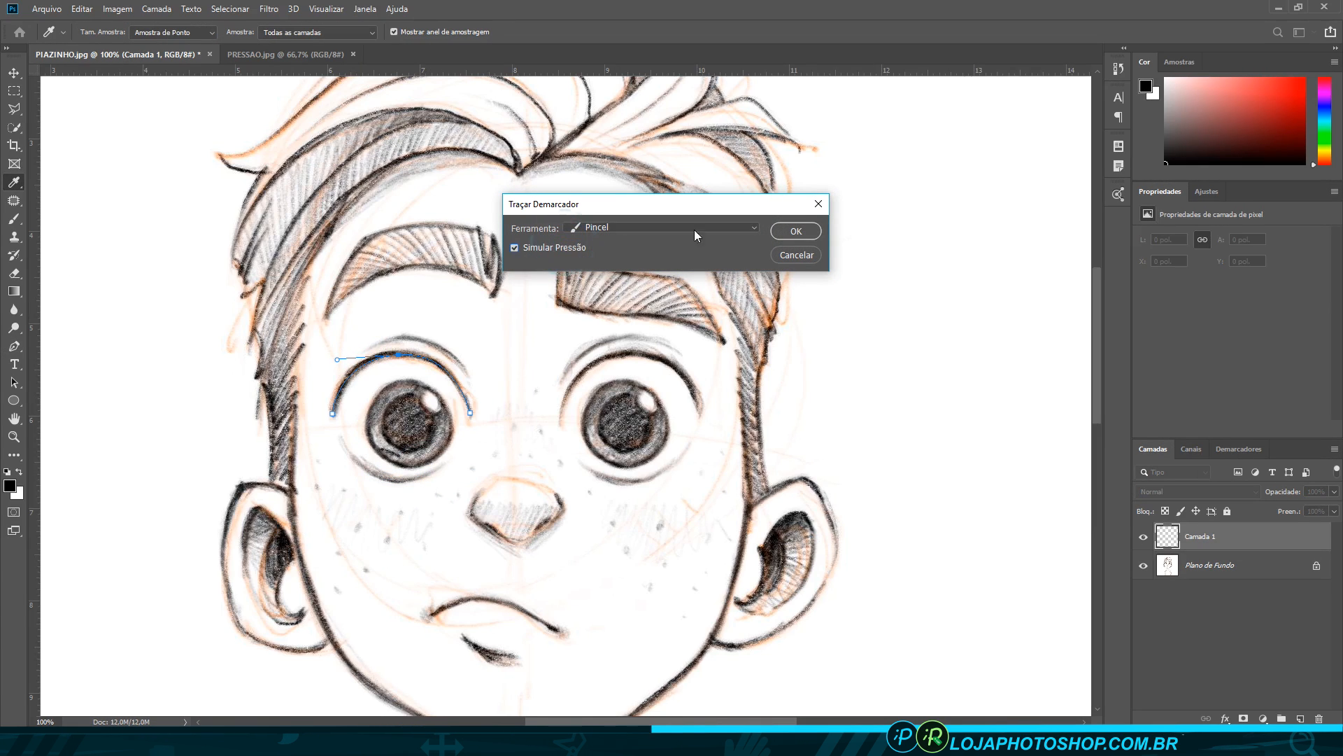
pyautogui.click(810, 233)
pyautogui.click(809, 230)
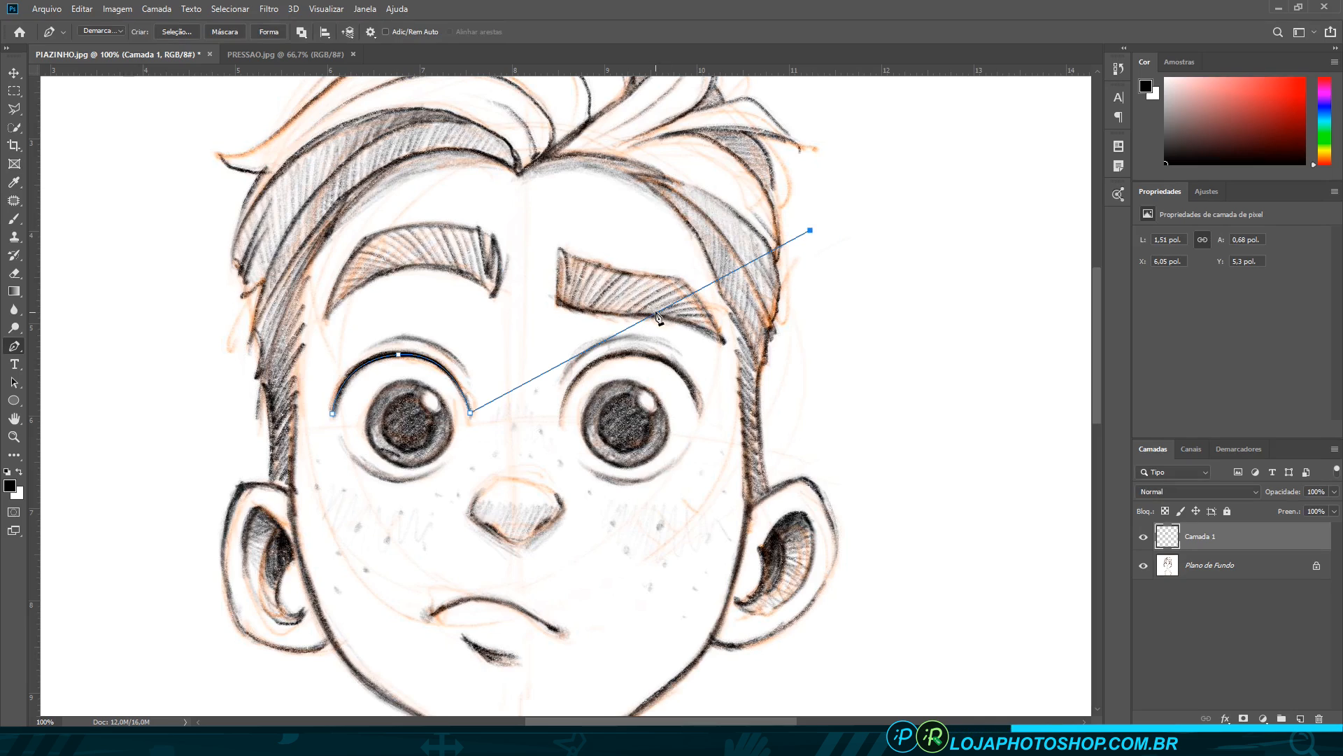
pyautogui.hotkey('ctrl', 'z')
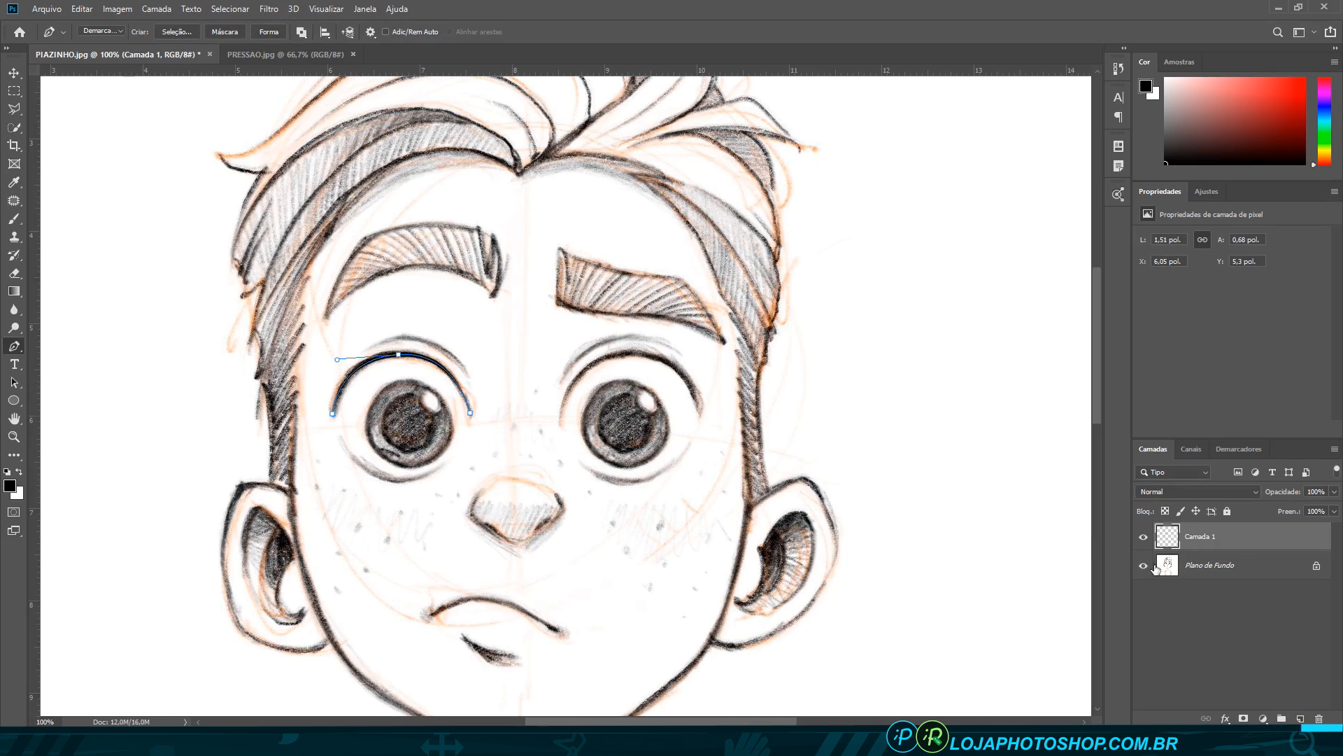
# - Add a layer directly above Plano de Fundo and fill it with white using the Paint Bucket
pyautogui.click(1214, 565)
pyautogui.click(1303, 718)
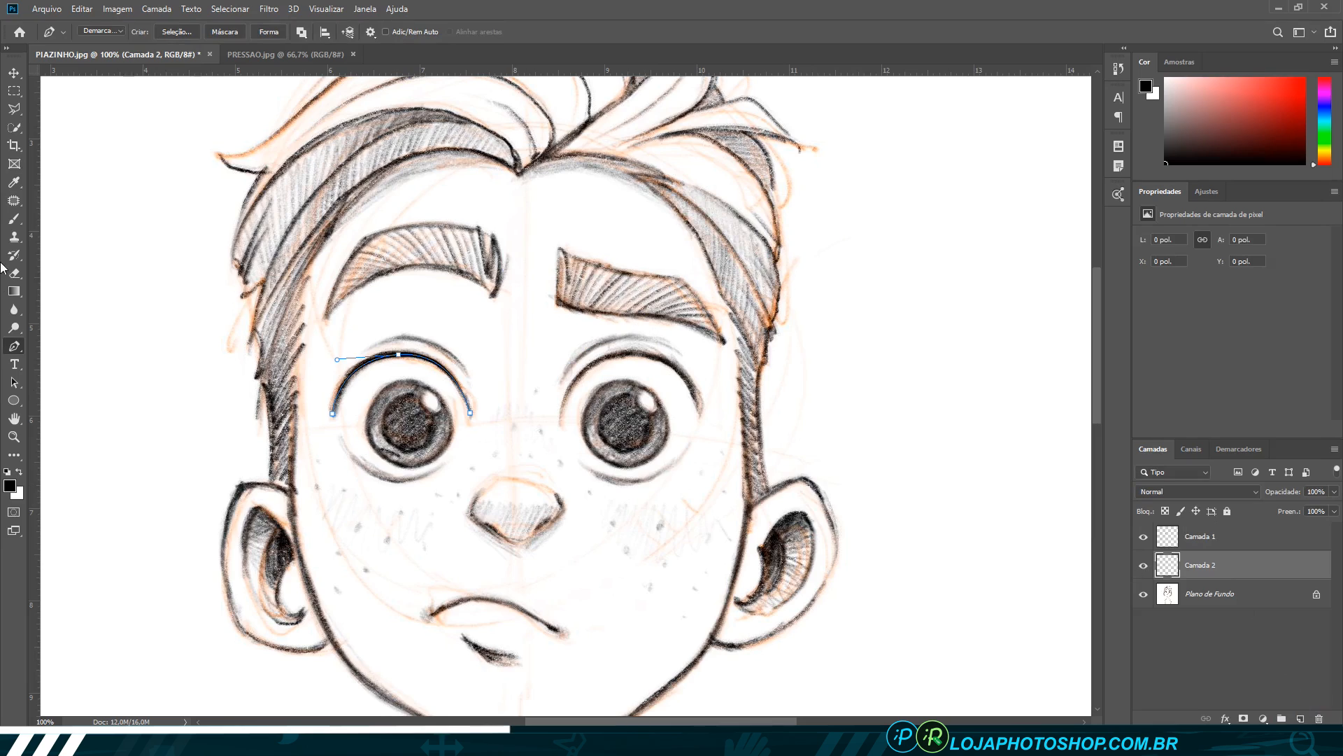
pyautogui.click(15, 294)
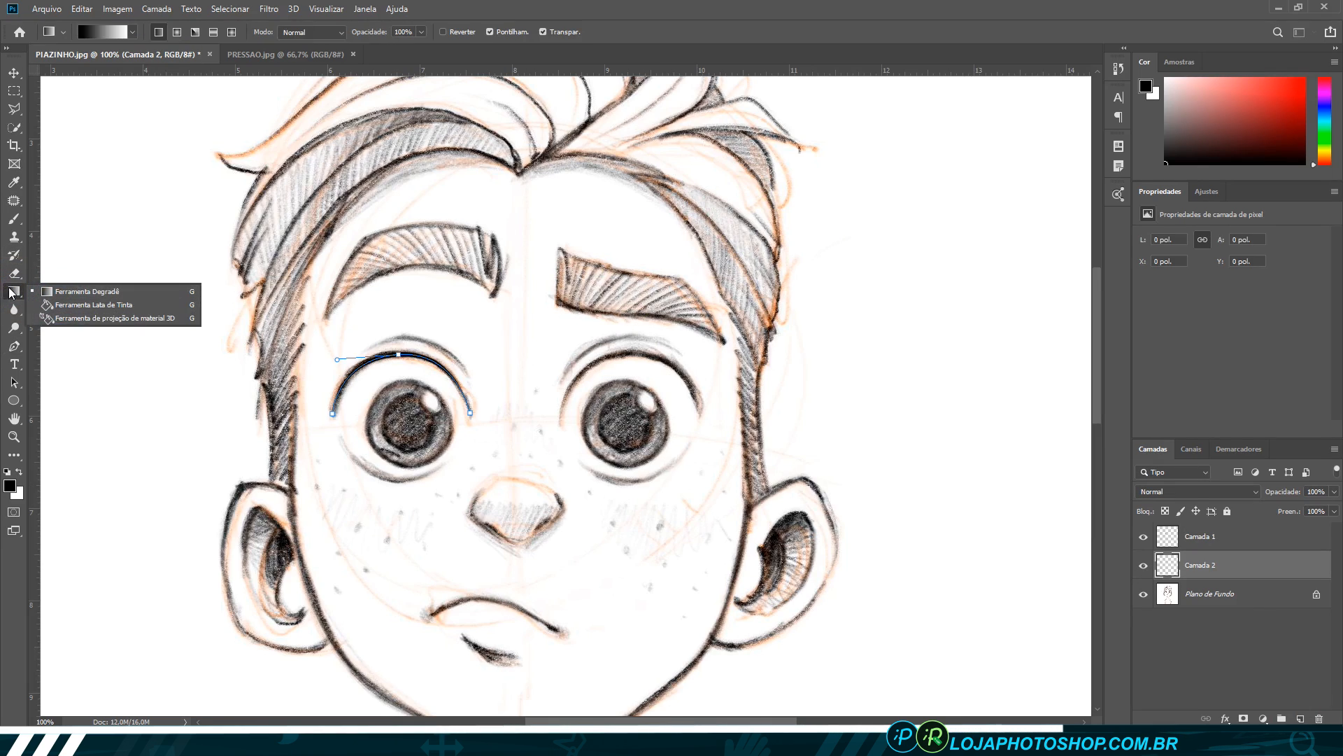
pyautogui.click(103, 305)
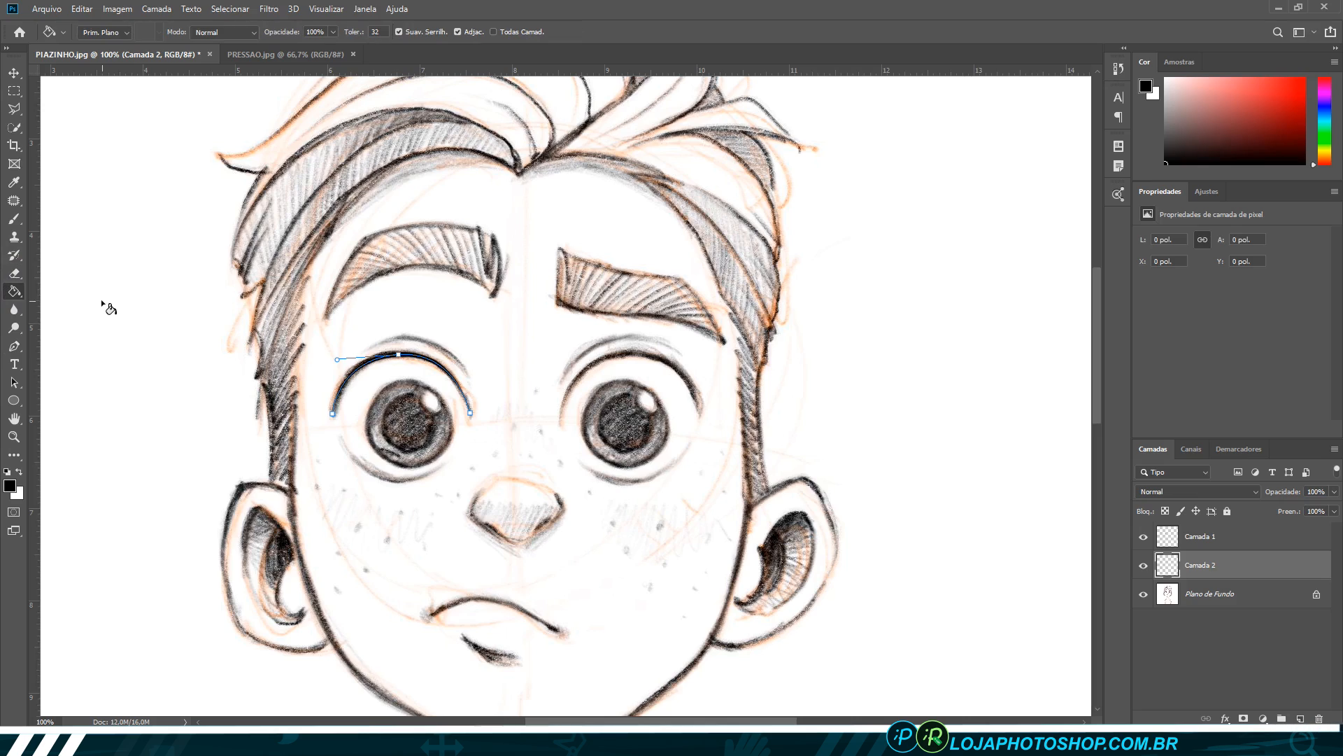
pyautogui.click(19, 473)
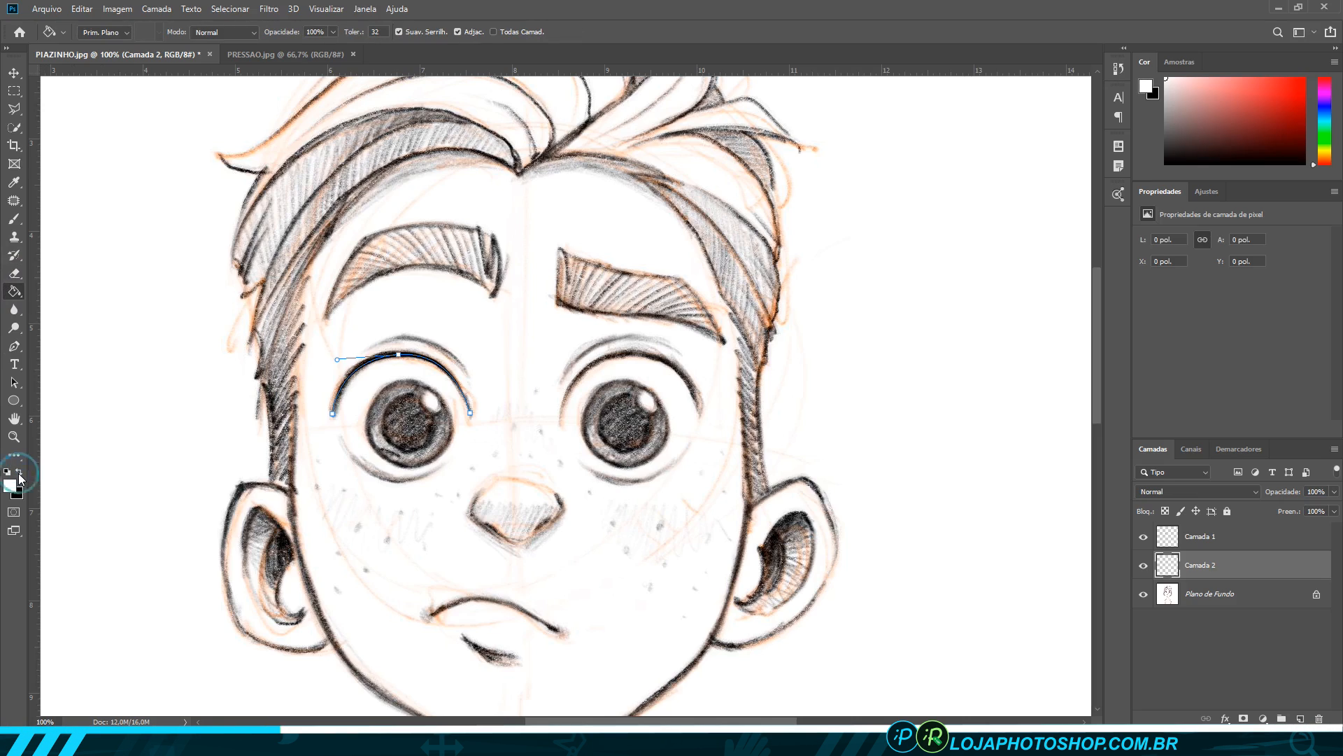
pyautogui.click(189, 403)
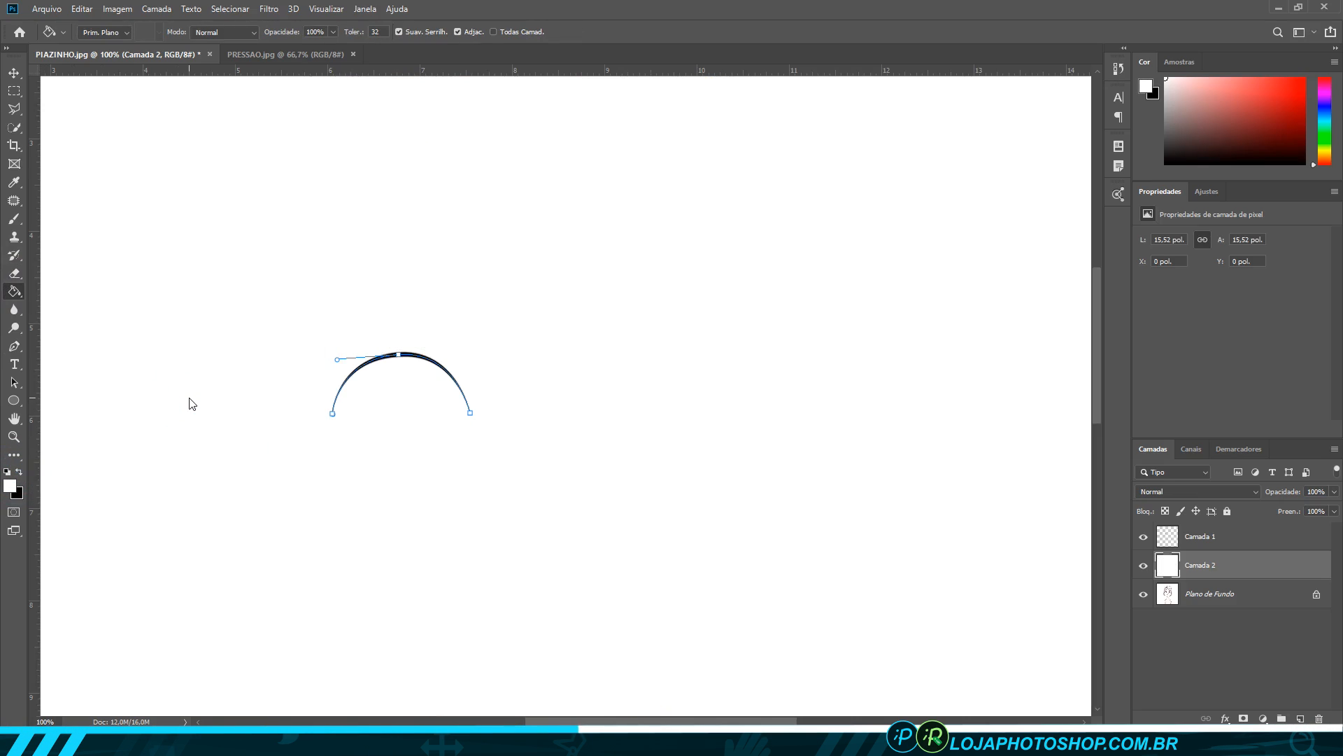
# - Select Camada 1, return to the Pen tool, and delete the path over the inked upper eyelid
pyautogui.click(1218, 593)
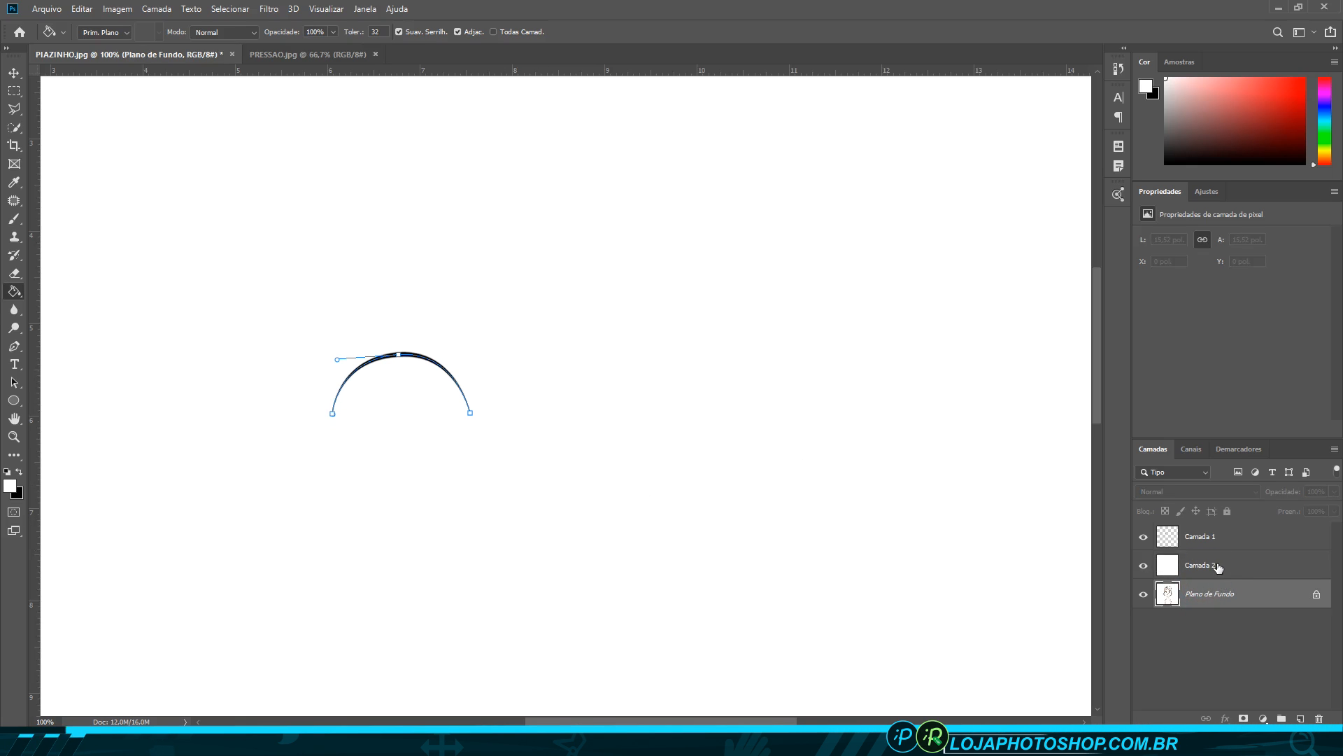
pyautogui.click(1205, 565)
pyautogui.click(1221, 544)
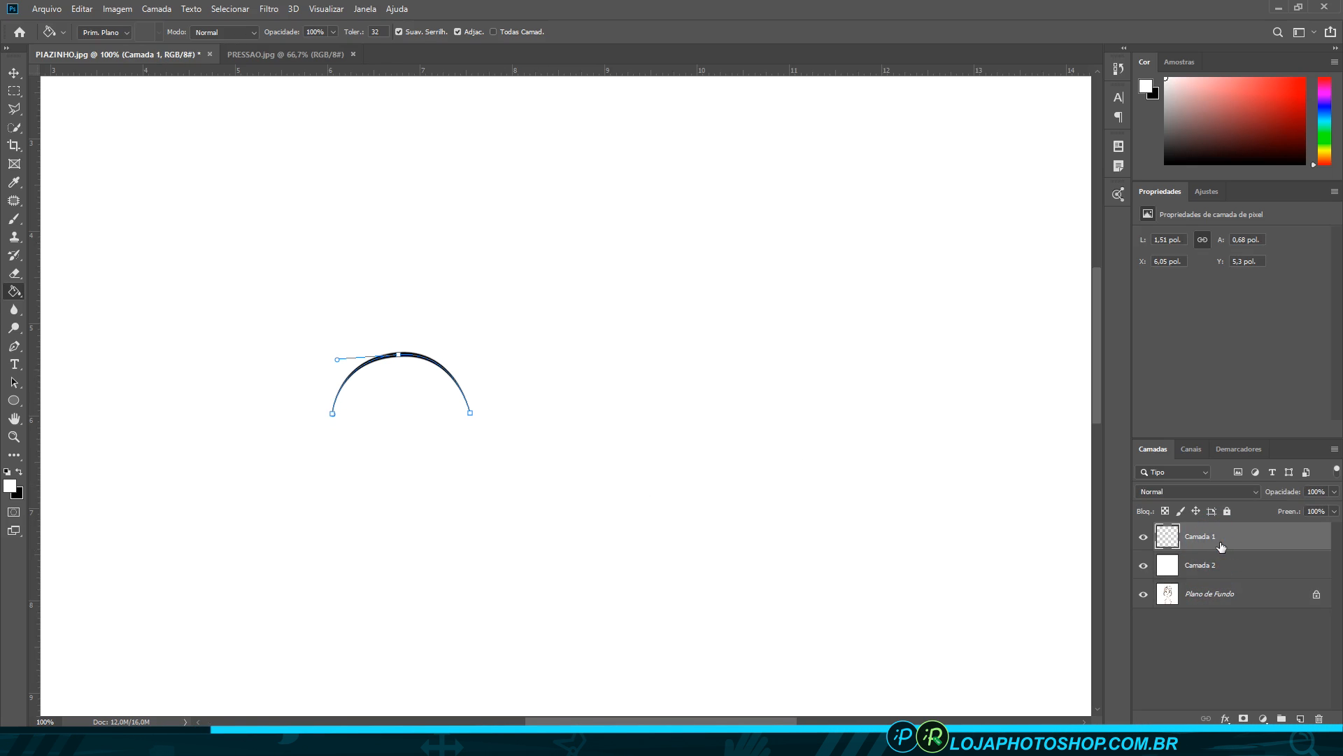
pyautogui.click(1142, 537)
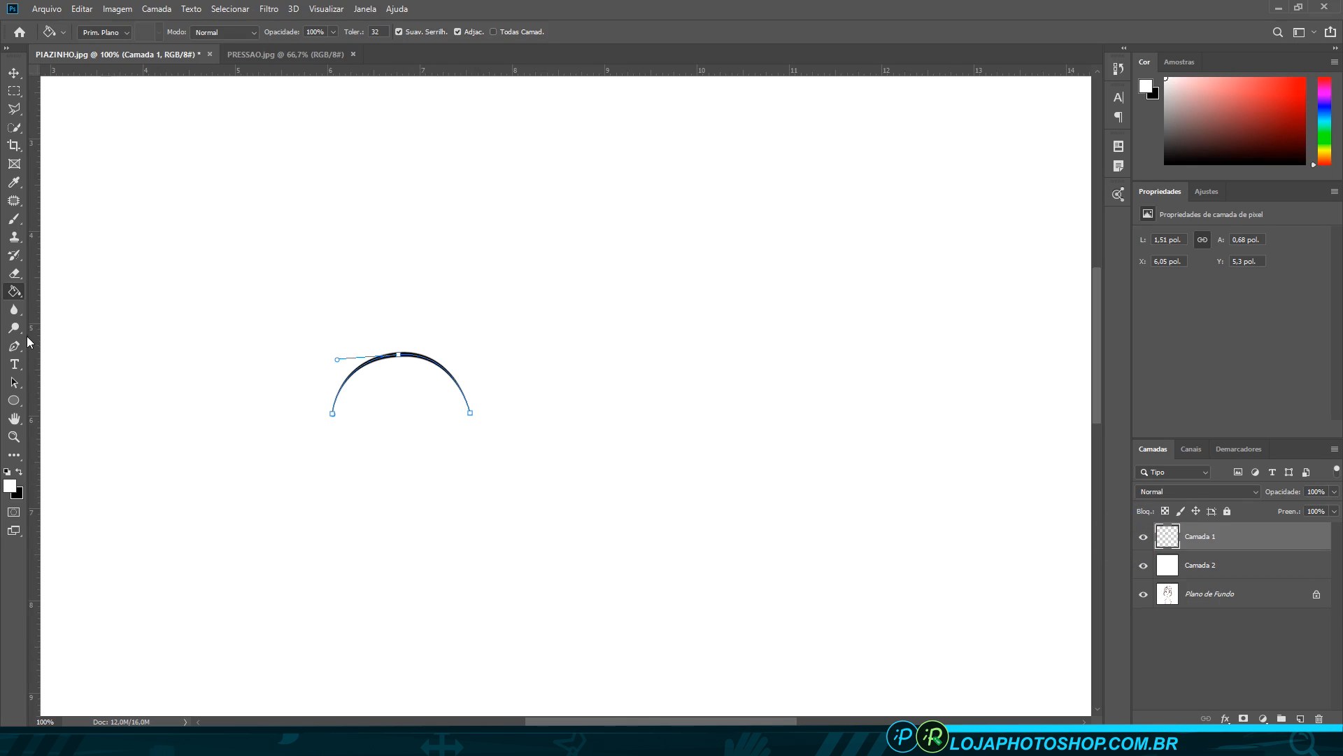
pyautogui.click(14, 346)
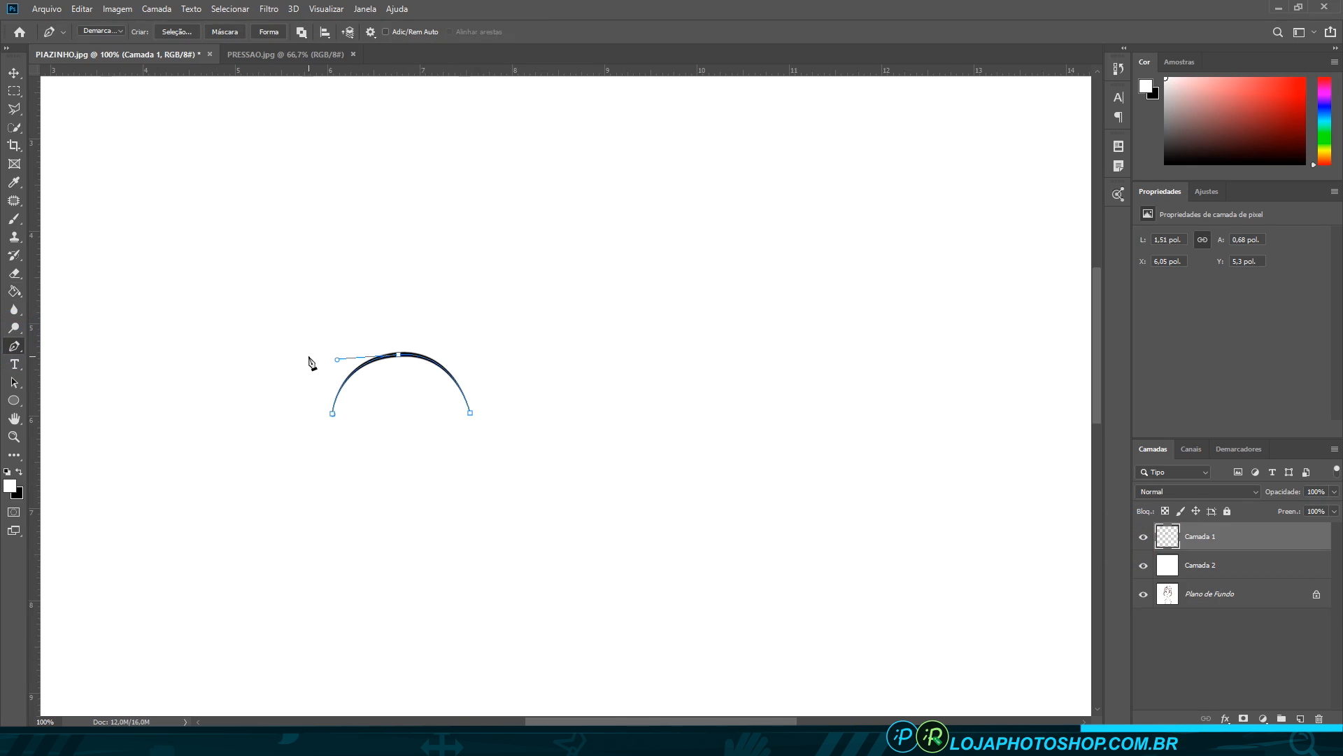
pyautogui.rightClick(393, 358)
pyautogui.click(432, 396)
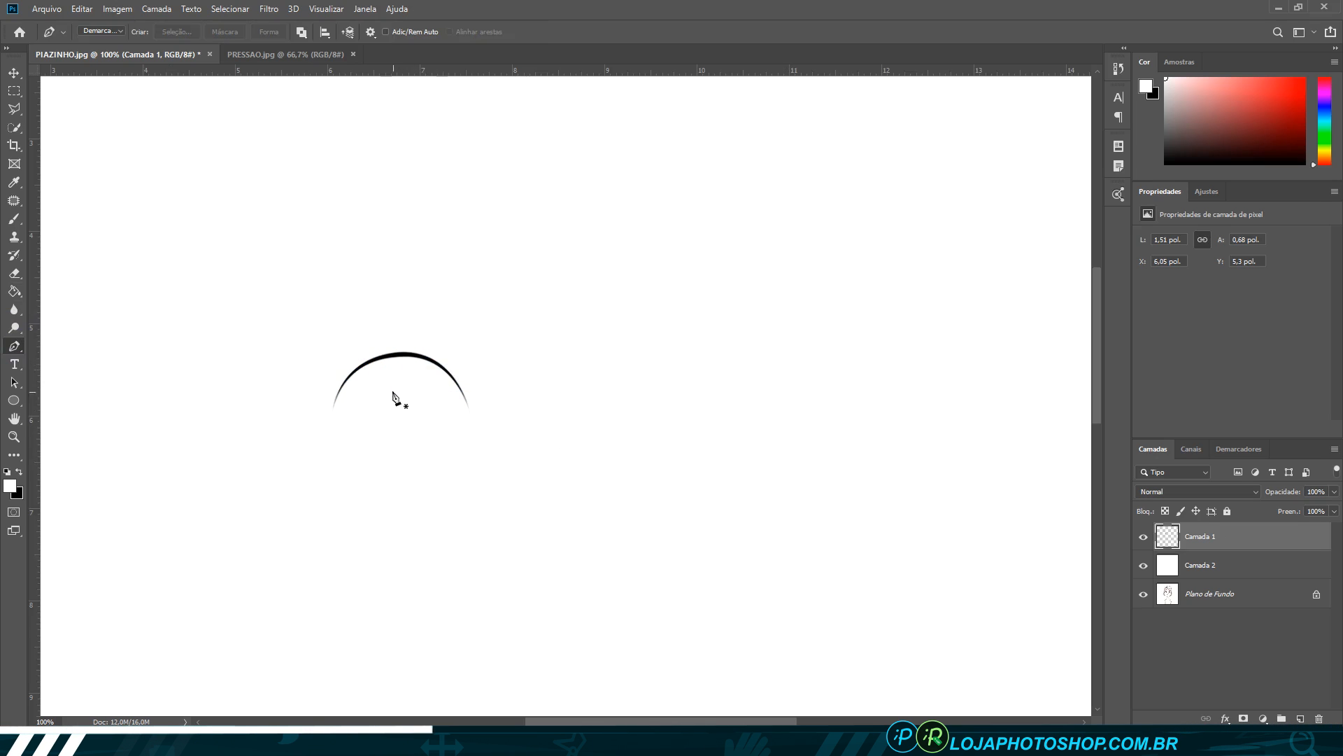
# - Toggle the white Camada 2 to compare the inked eyelid with the sketch, ending with Camada 2 hidden
pyautogui.scroll(4, 384, 407)
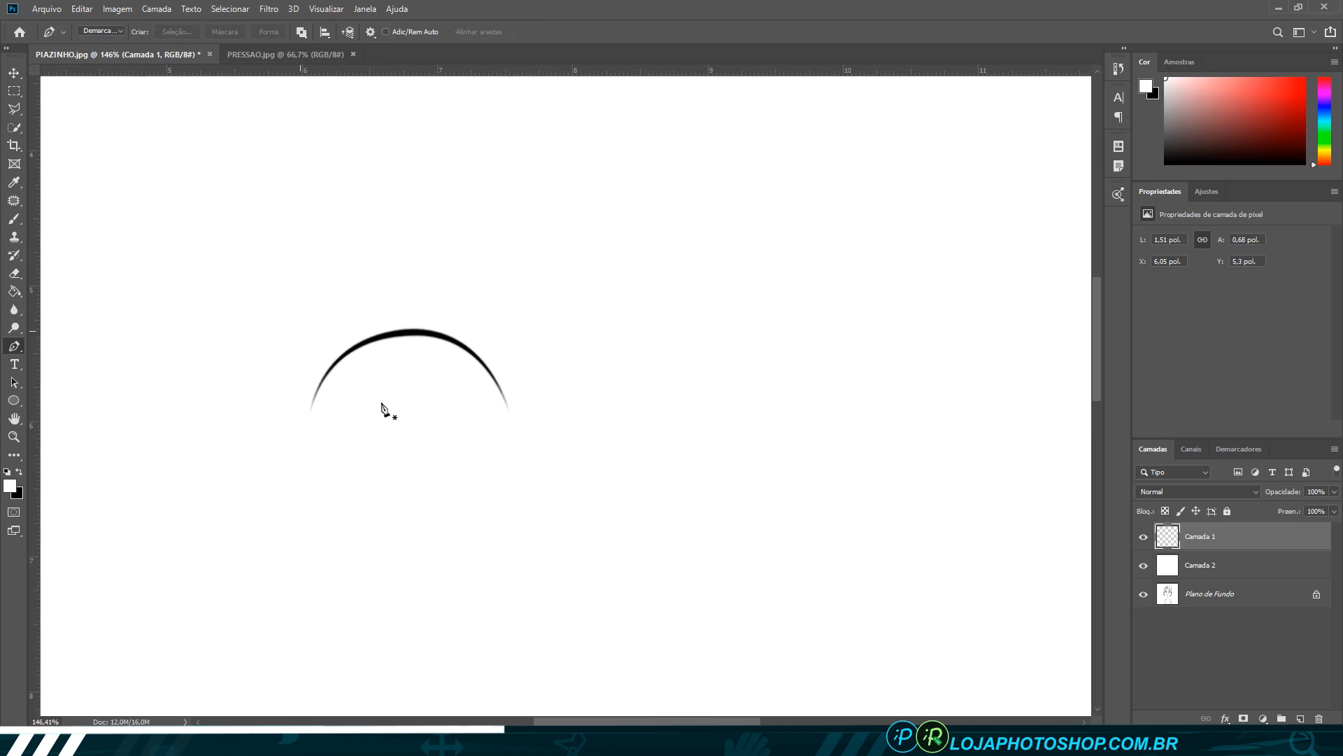
pyautogui.click(1144, 566)
pyautogui.click(1144, 566)
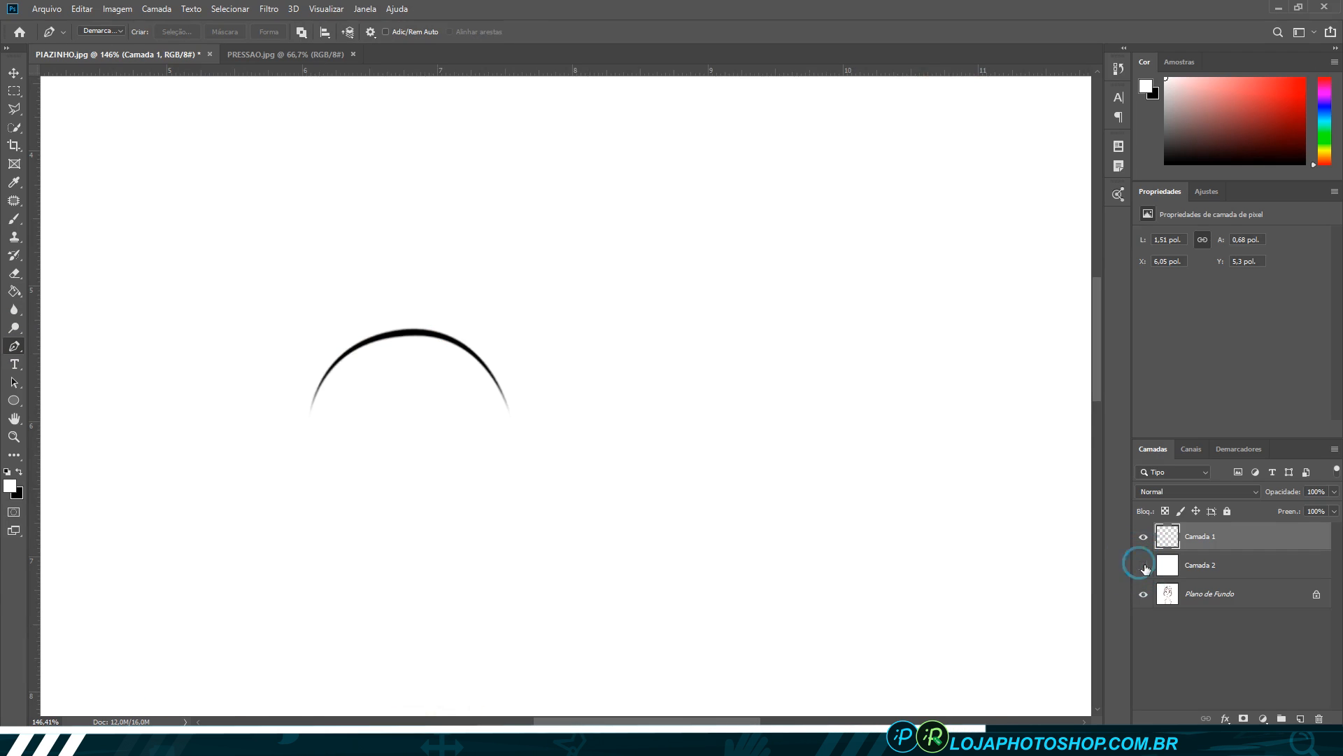
pyautogui.click(1144, 566)
pyautogui.click(1144, 566)
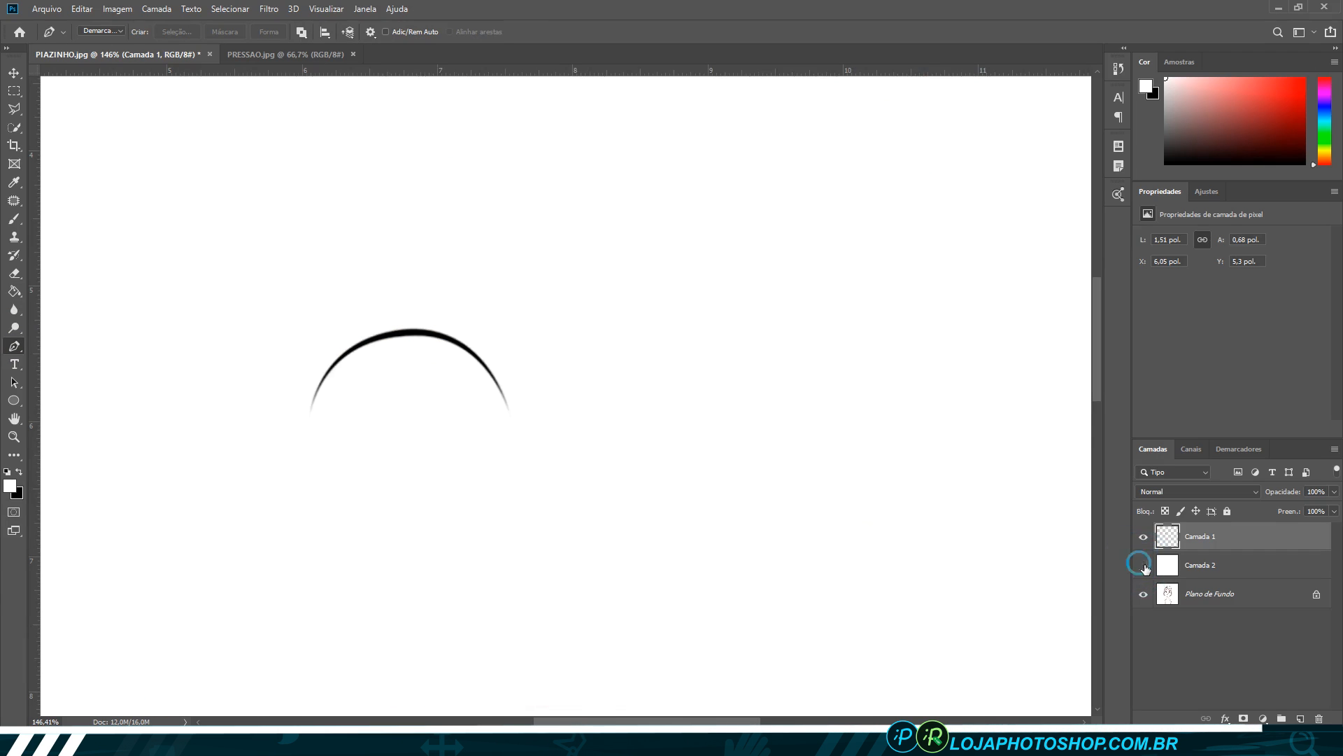
pyautogui.click(1144, 566)
pyautogui.click(1144, 566)
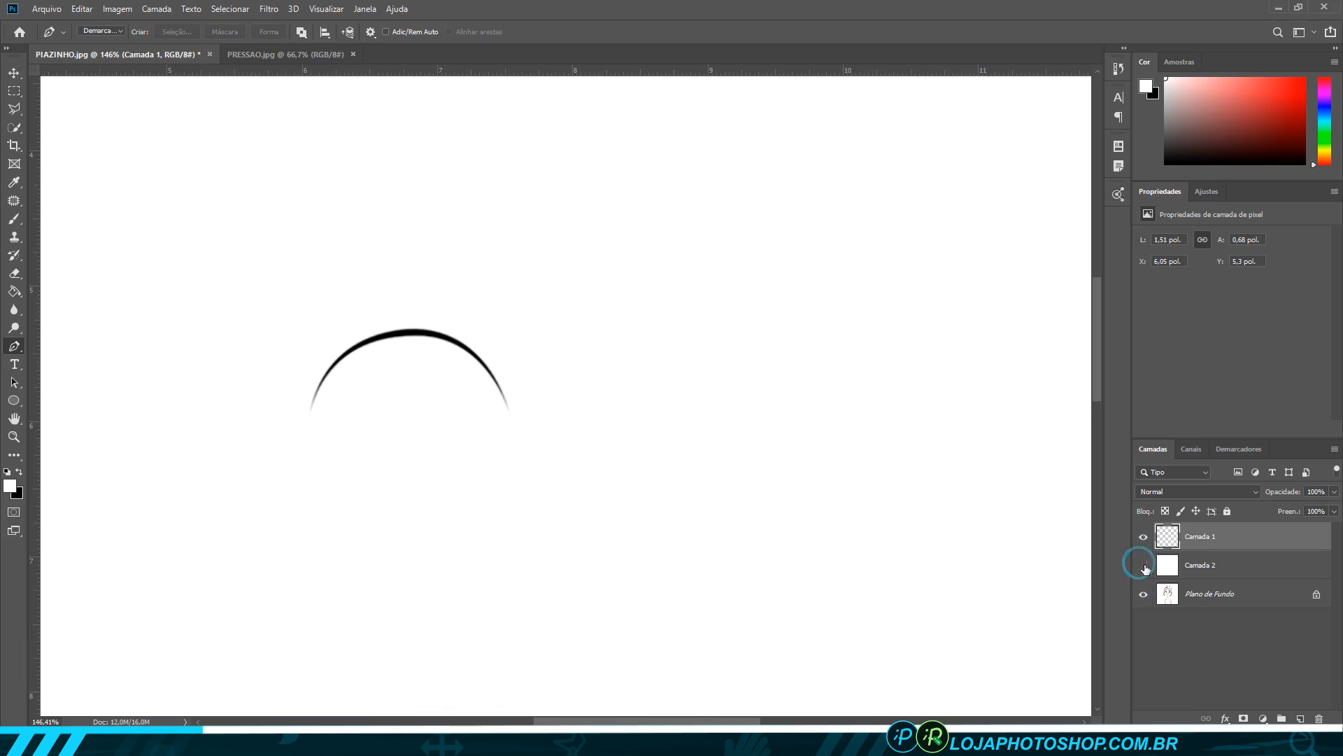
pyautogui.click(1144, 566)
# - Examine the sketch lines of the boy's face, ears, chin and eyes, both up close and as a whole
pyautogui.scroll(-3, 430, 399)
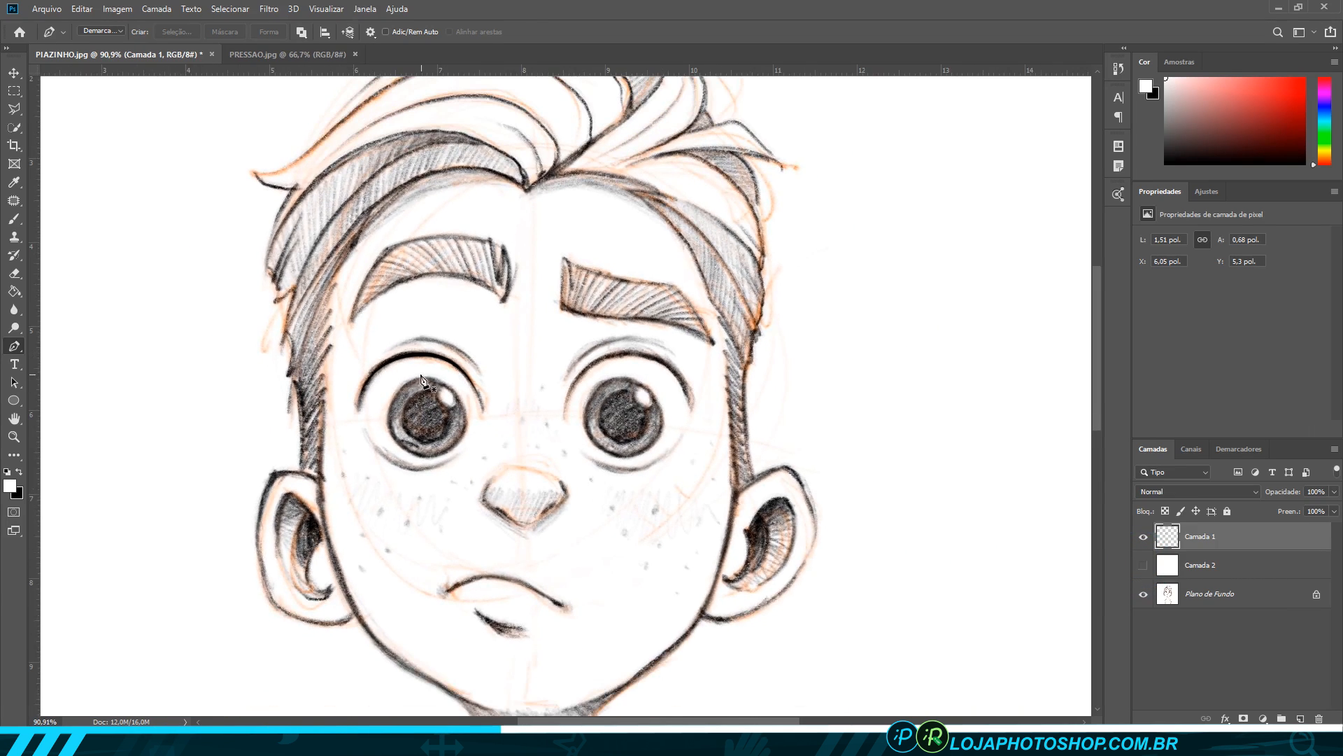
pyautogui.scroll(2, 439, 497)
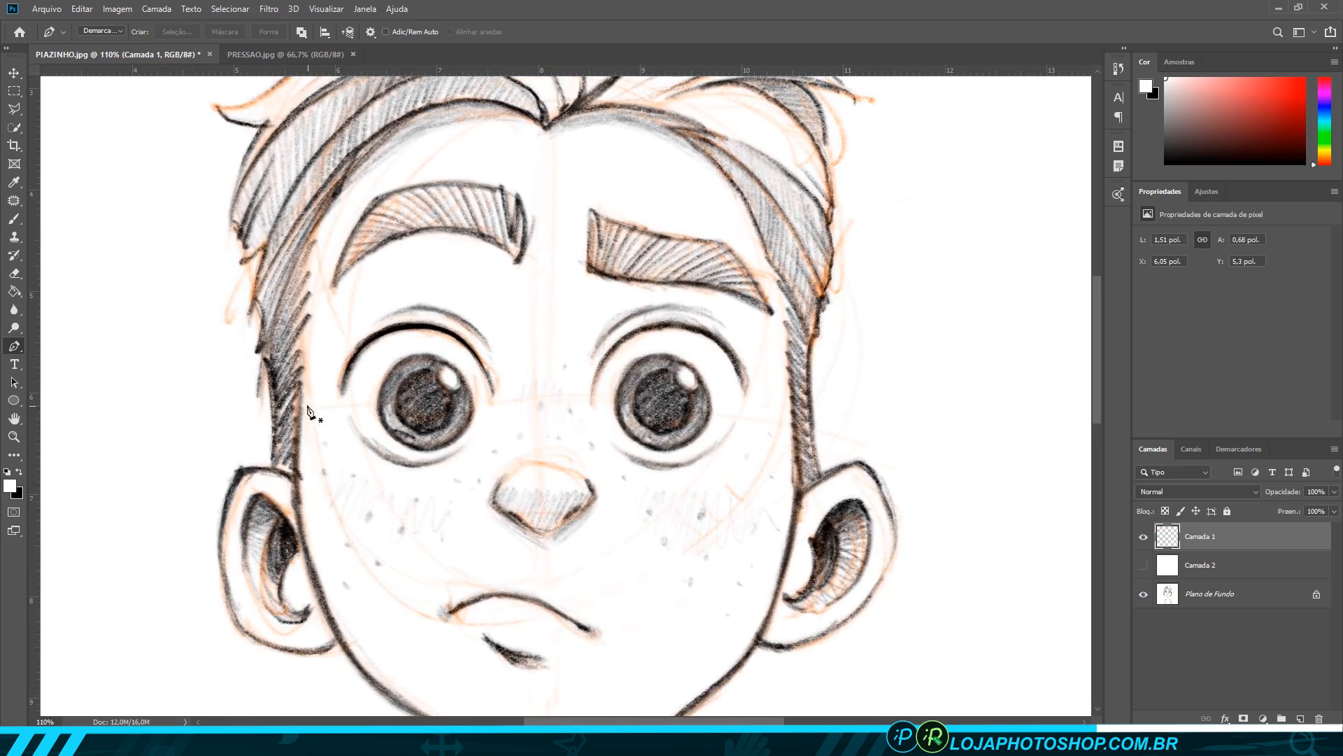
pyautogui.scroll(-1, 298, 441)
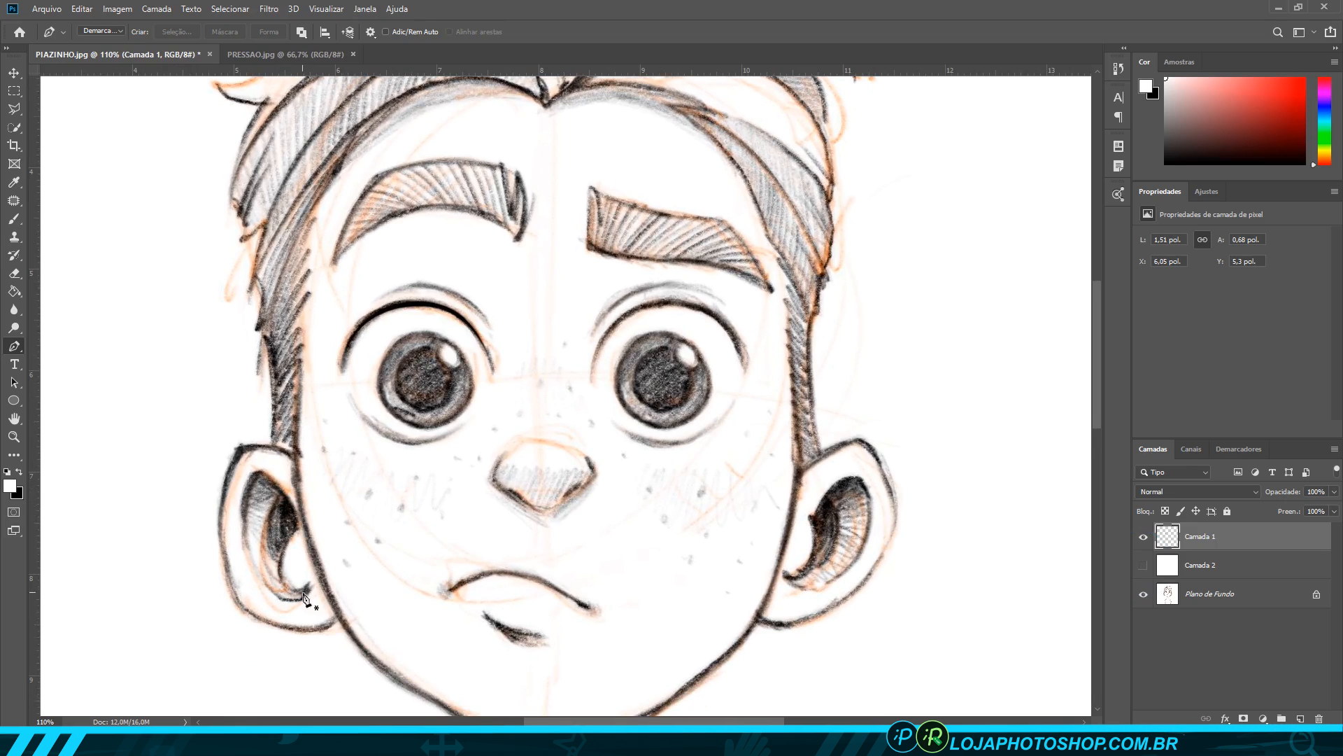
pyautogui.scroll(-4, 341, 555)
pyautogui.scroll(-3, 335, 558)
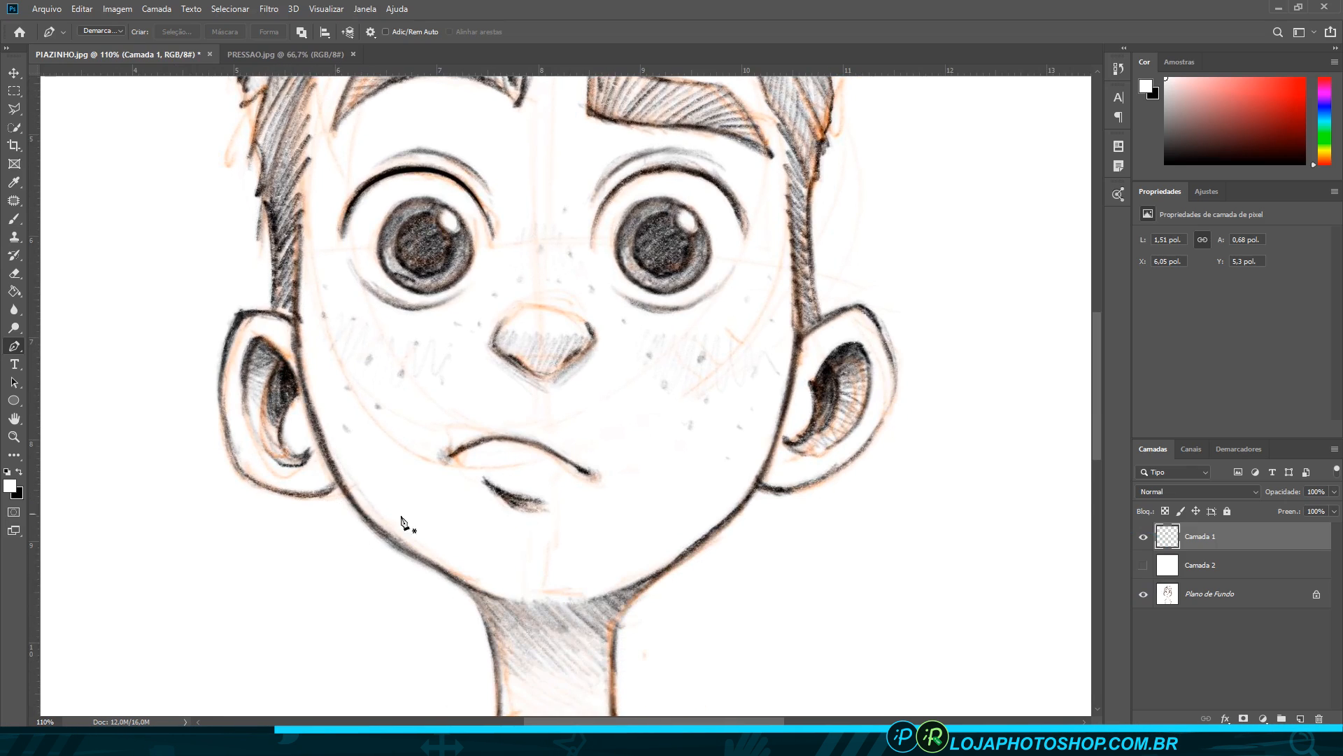
pyautogui.scroll(-2, 515, 377)
pyautogui.scroll(-1, 515, 376)
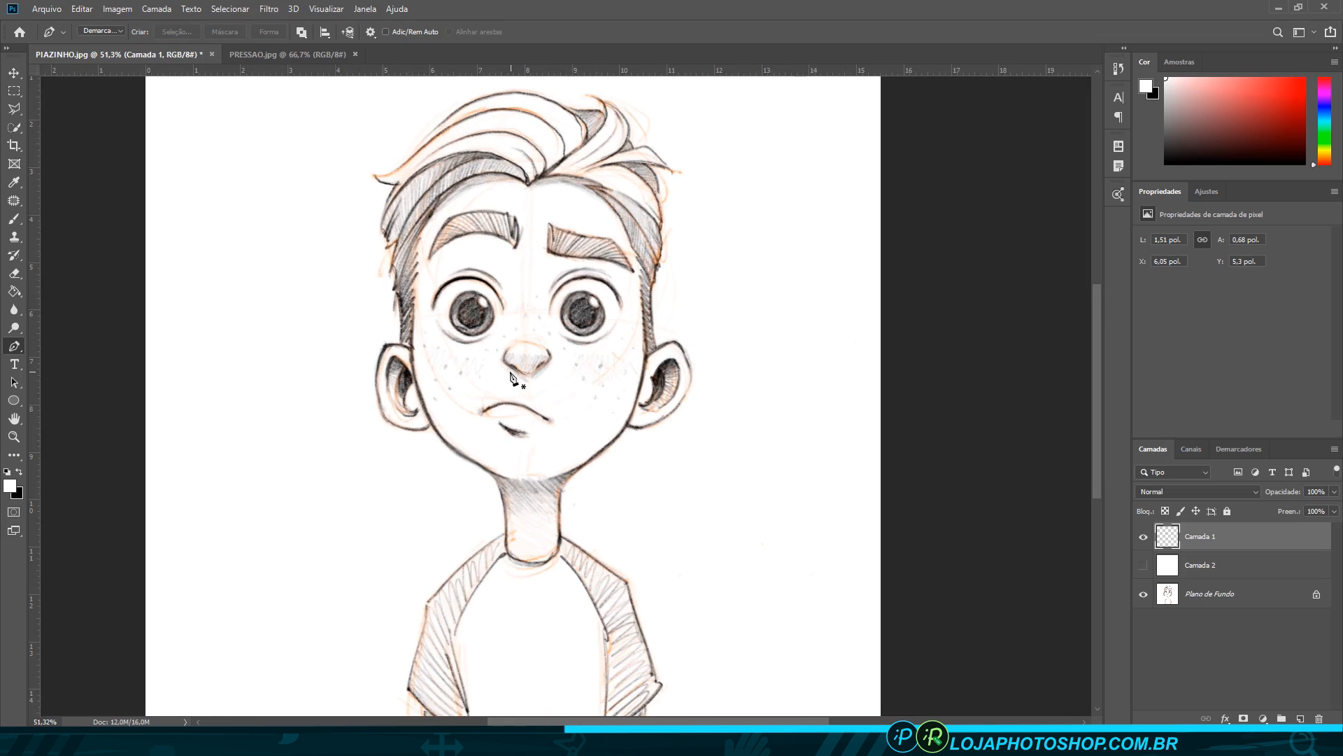
pyautogui.scroll(-1, 517, 371)
pyautogui.scroll(2, 524, 300)
pyautogui.scroll(3, 524, 300)
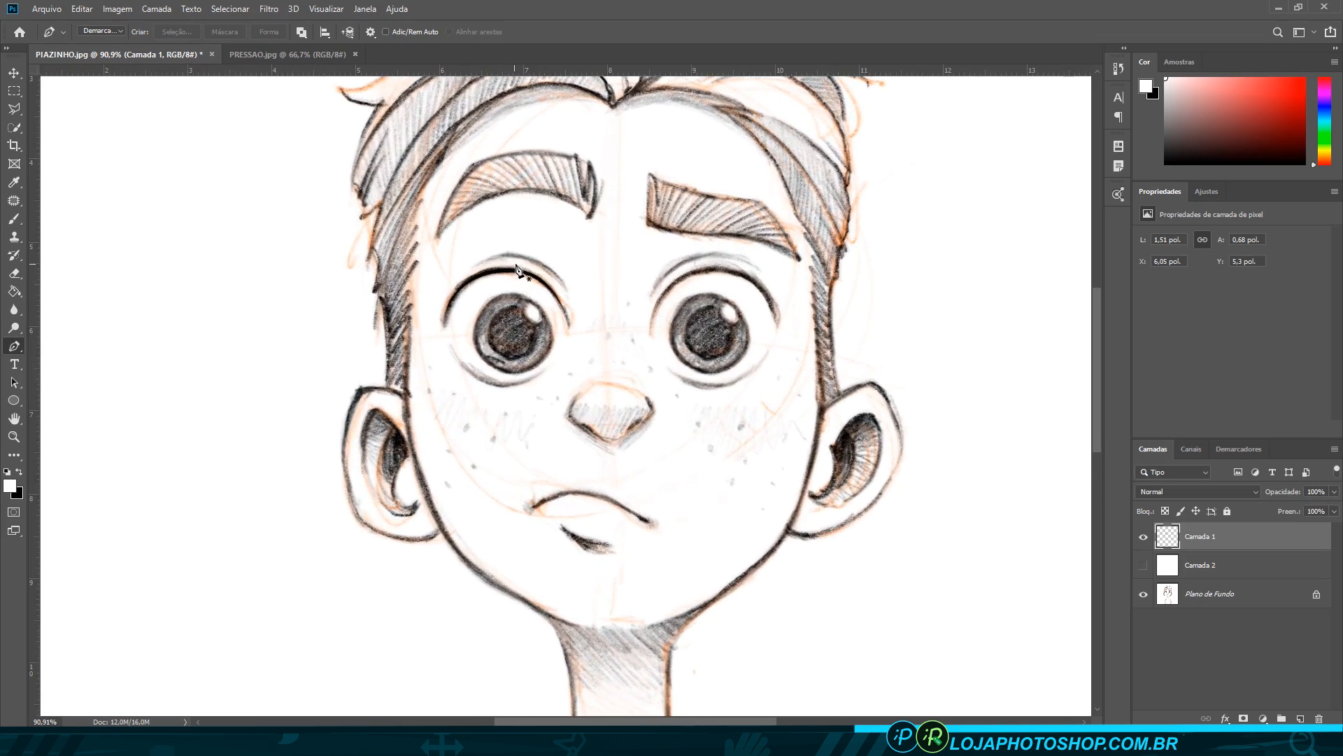
pyautogui.scroll(1, 578, 392)
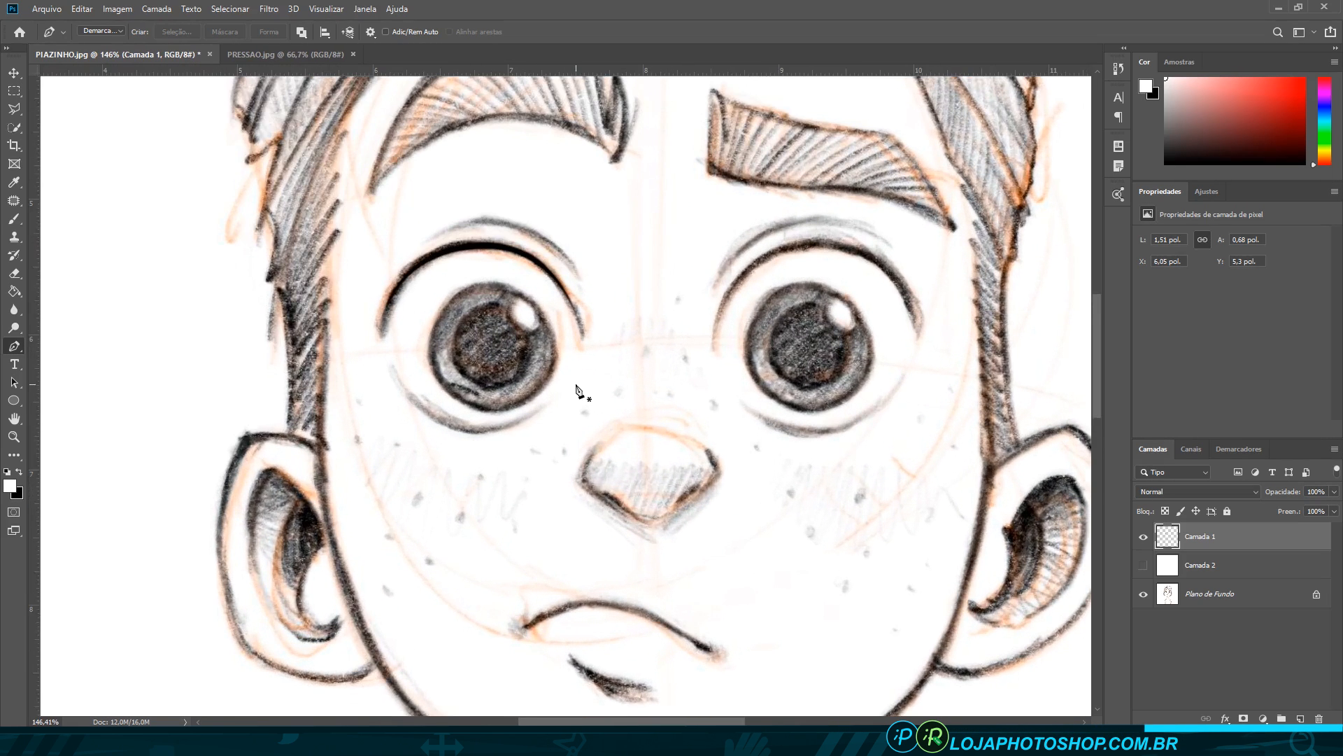
pyautogui.scroll(-5, 578, 392)
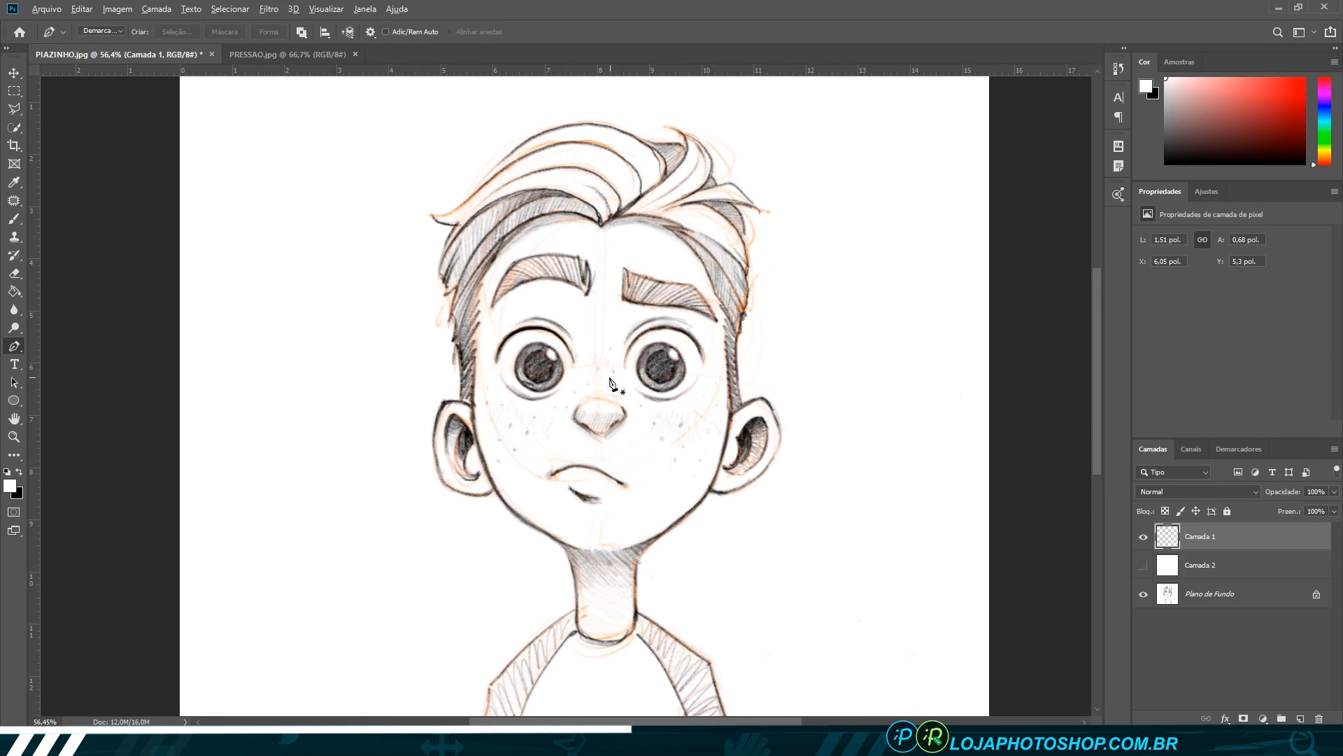
# - Trace a two-point Pen path along the lower eyelid of the eye on the drawing's left side, bending it to match the sketch line
pyautogui.scroll(5, 551, 395)
pyautogui.scroll(1, 580, 395)
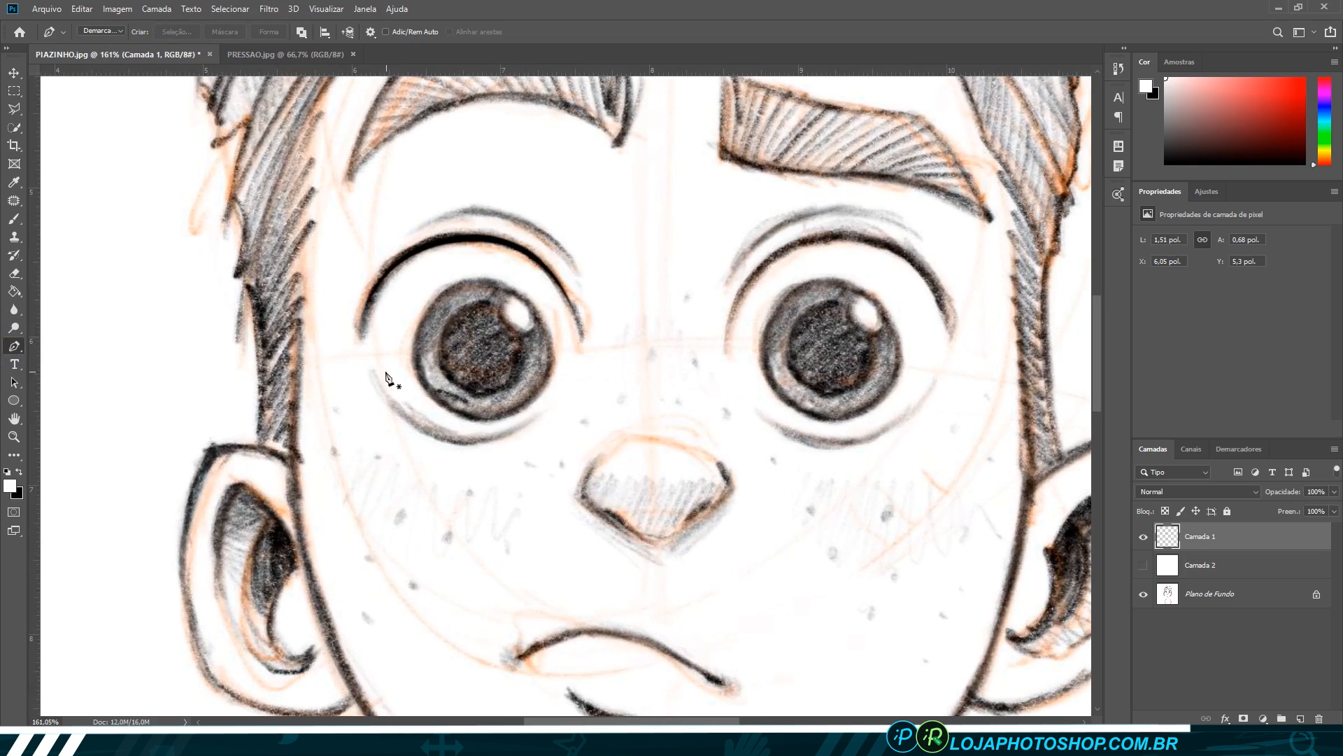
pyautogui.click(365, 361)
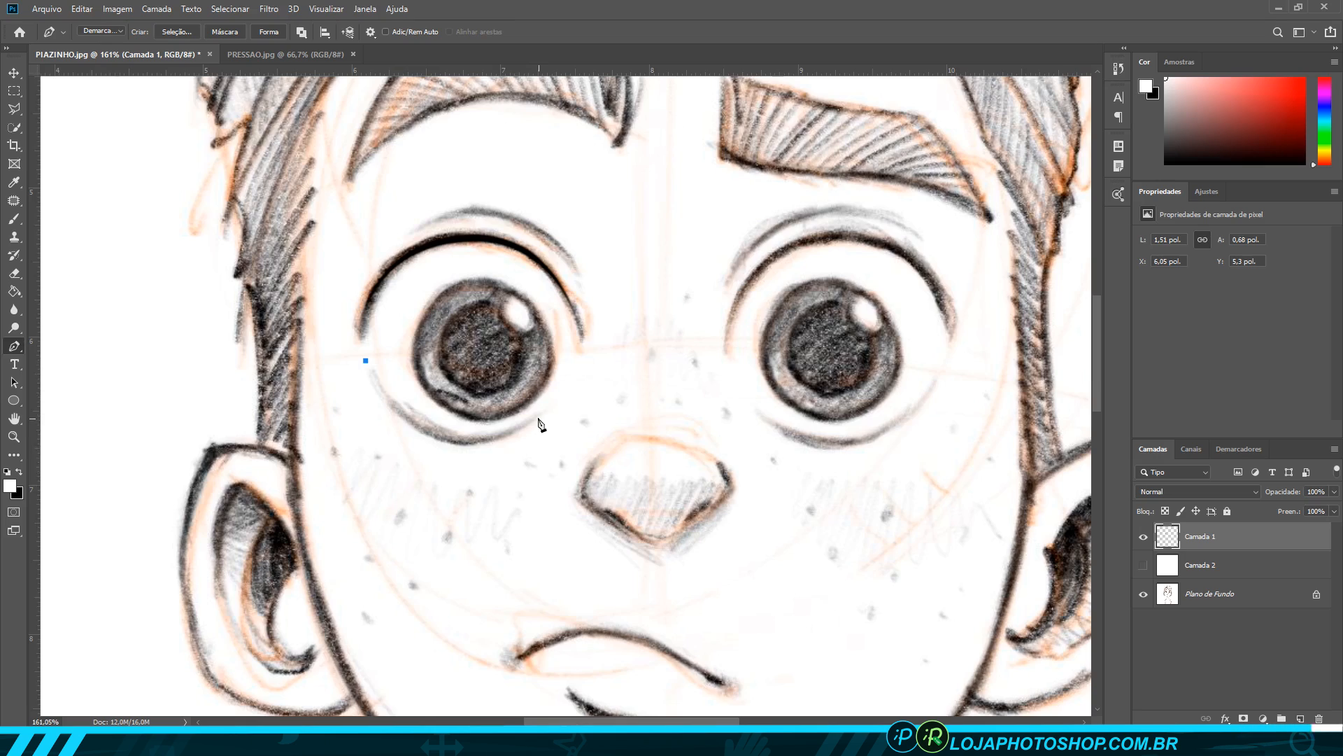
pyautogui.moveTo(542, 416); pyautogui.dragTo(585, 390)
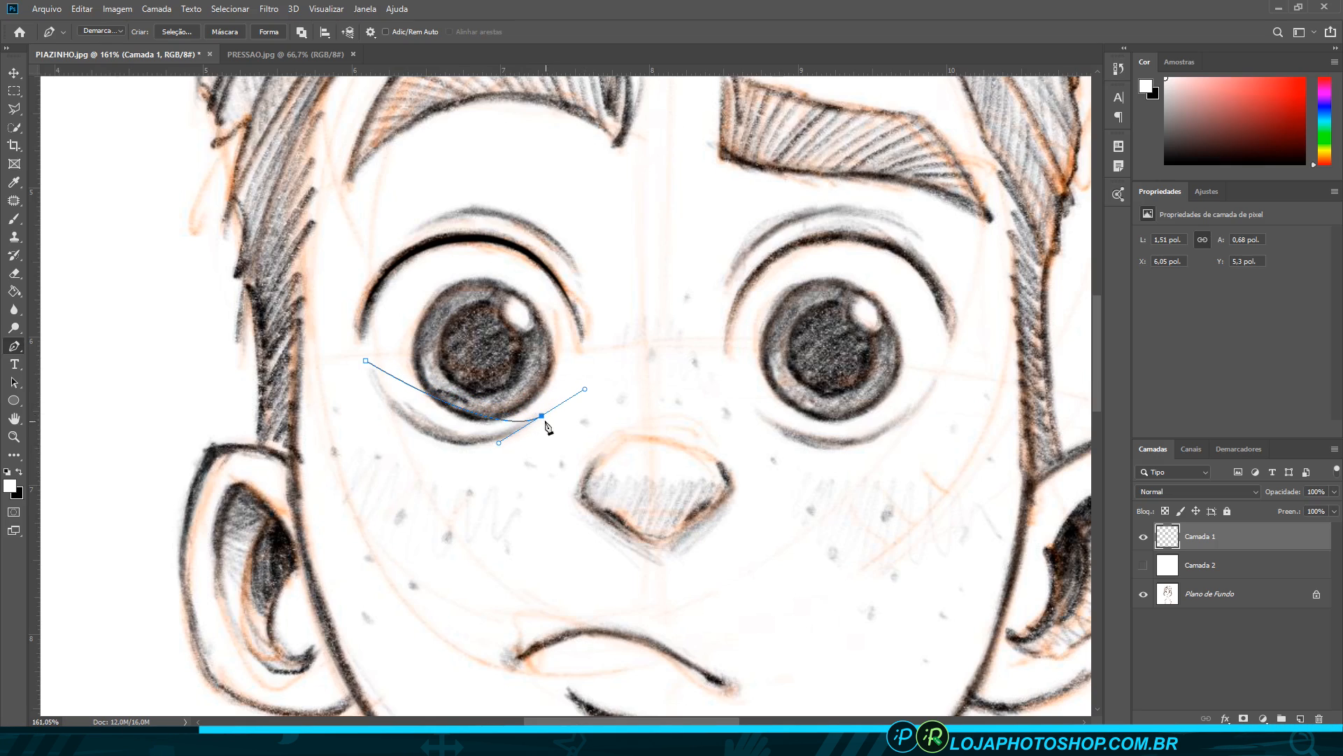
pyautogui.moveTo(498, 444); pyautogui.dragTo(424, 498)
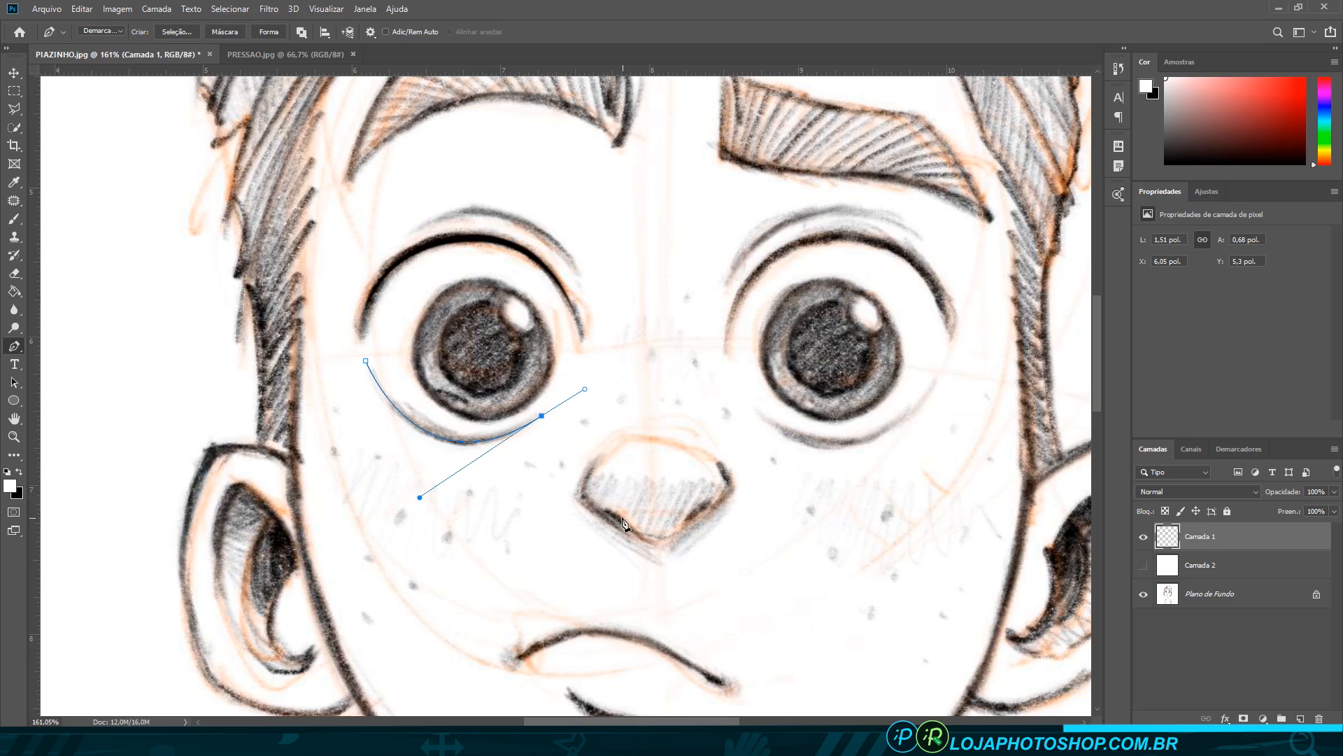
# - Try to stroke the lower eyelid path with Pincel and Simular Pressão while white is the foreground color
pyautogui.rightClick(504, 437)
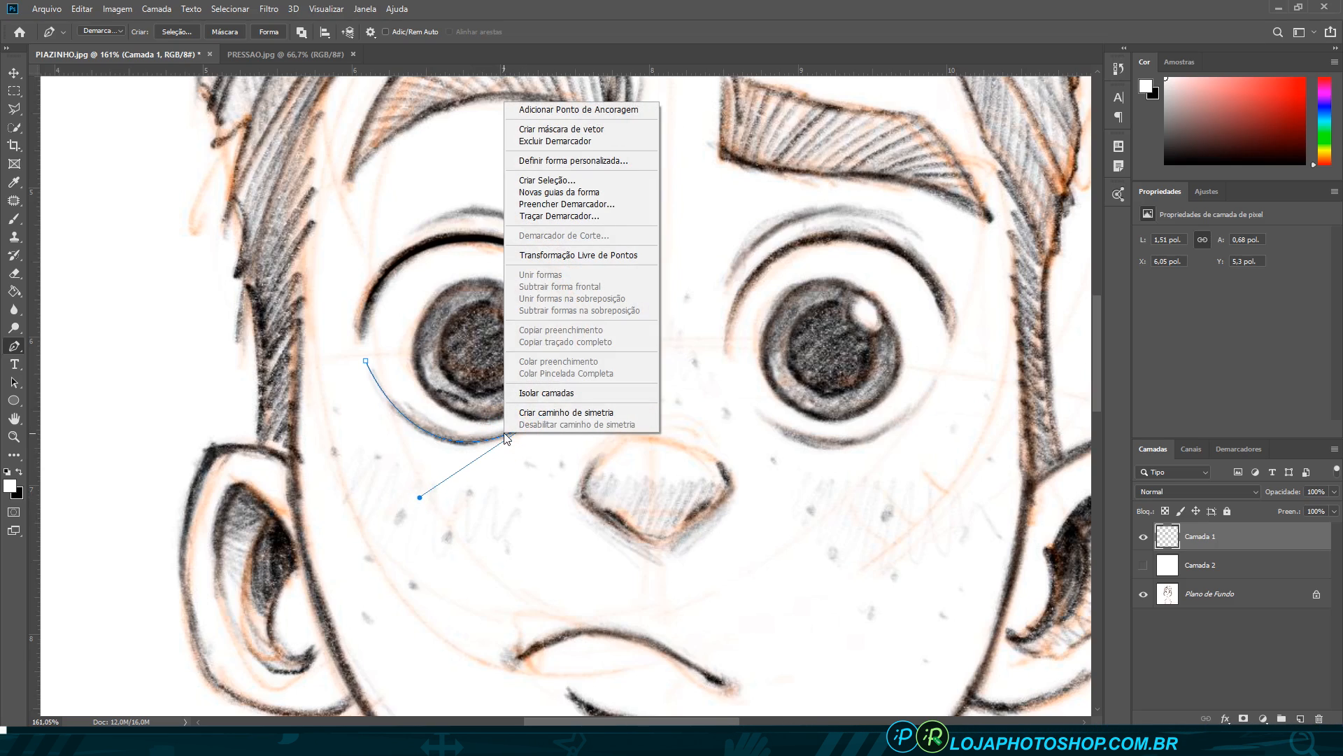
pyautogui.click(568, 215)
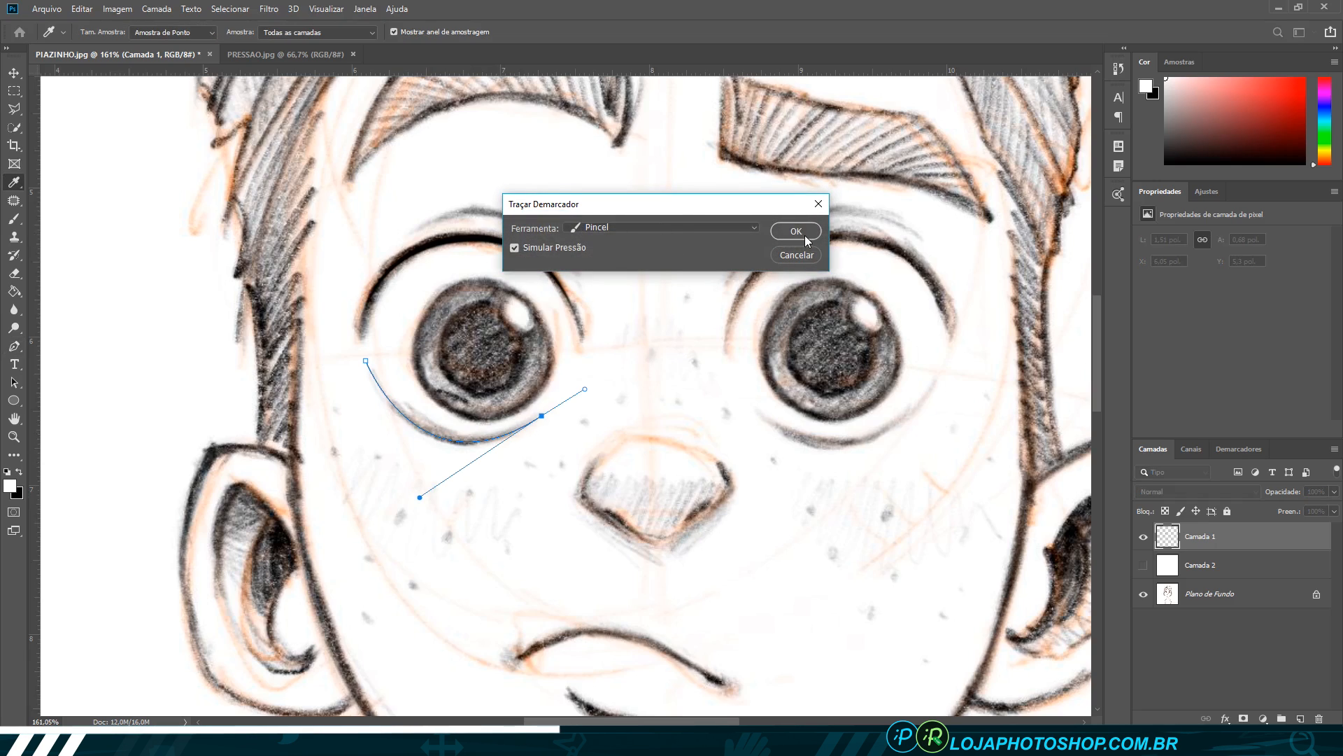
pyautogui.click(796, 231)
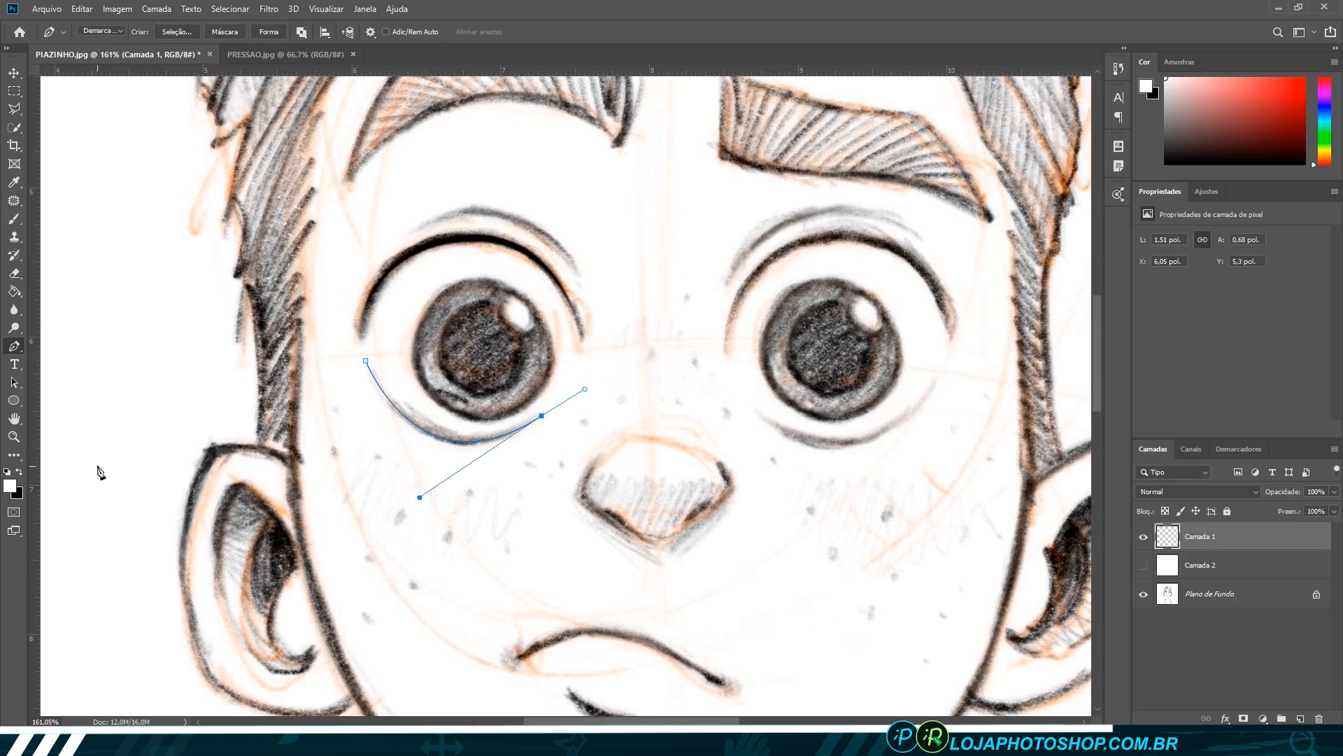
# - Stroke the lower eyelid path in black with Pincel and Simular Pressão enabled, and delete the path
pyautogui.click(19, 473)
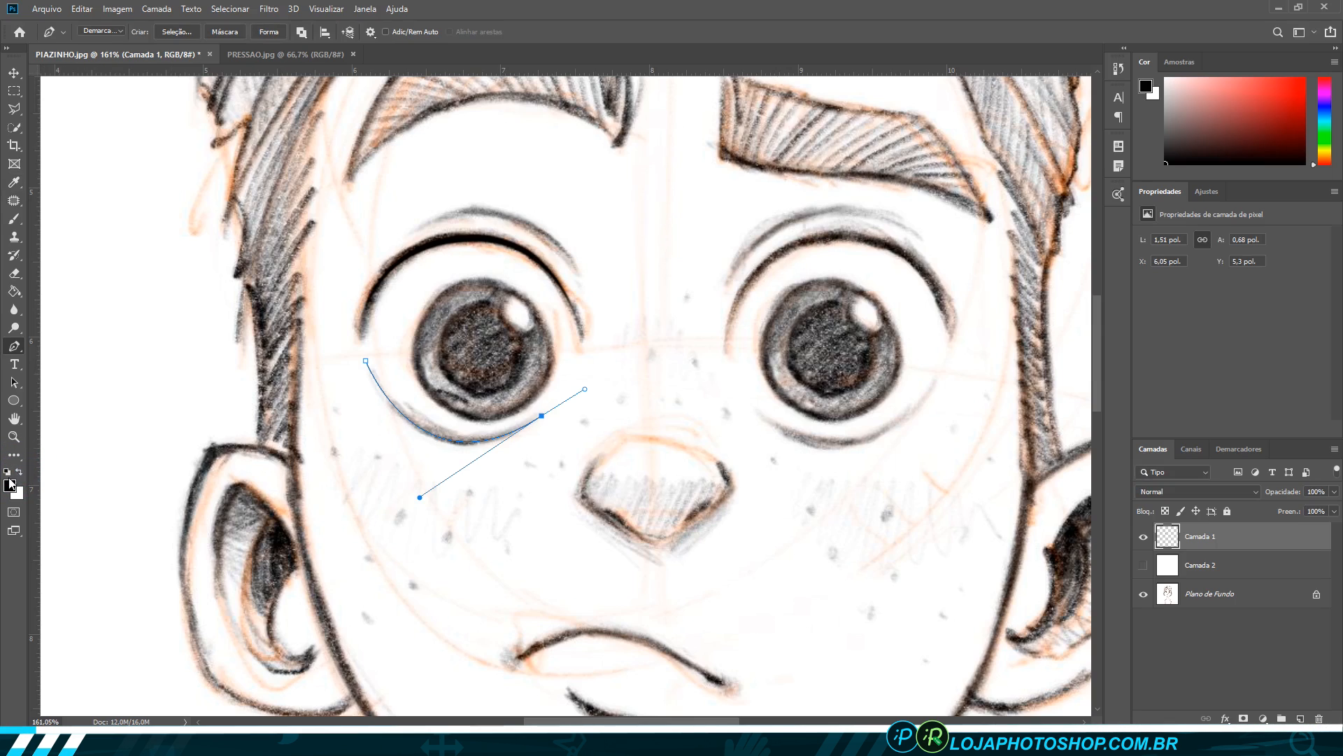
pyautogui.rightClick(432, 441)
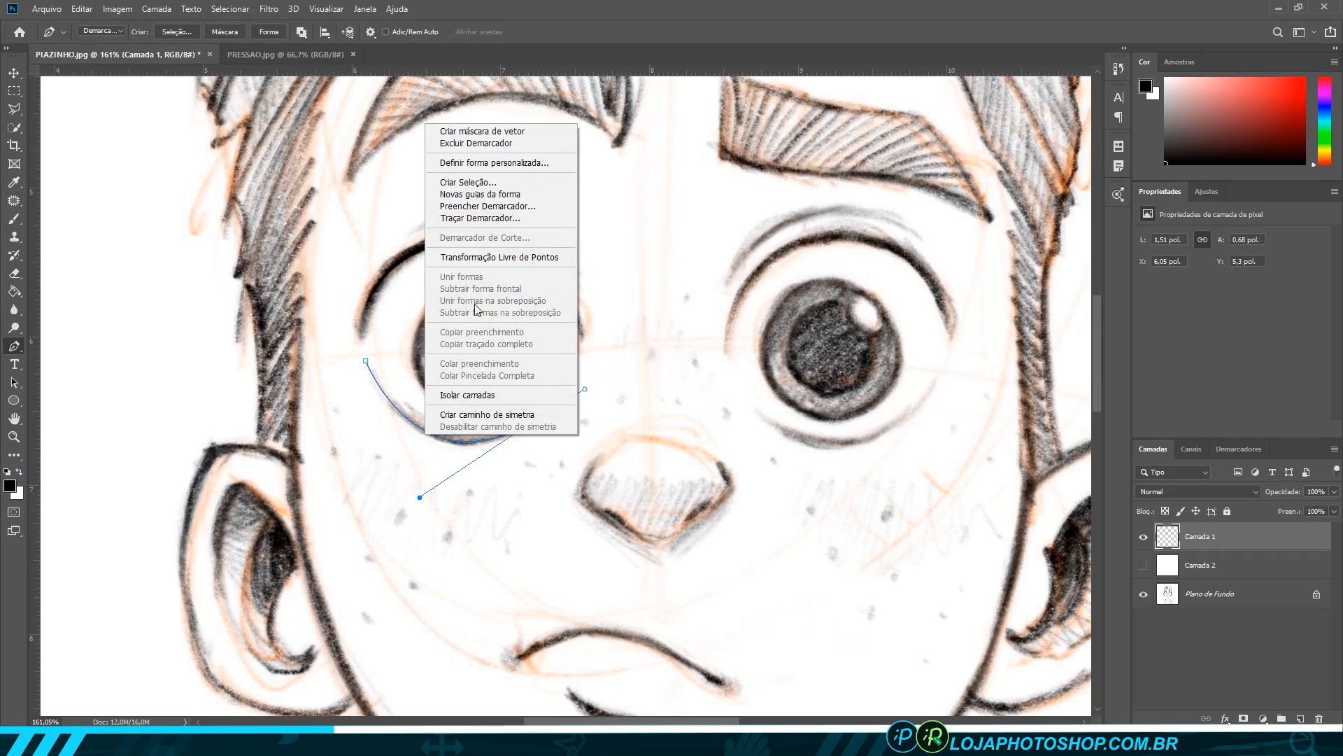
pyautogui.click(493, 217)
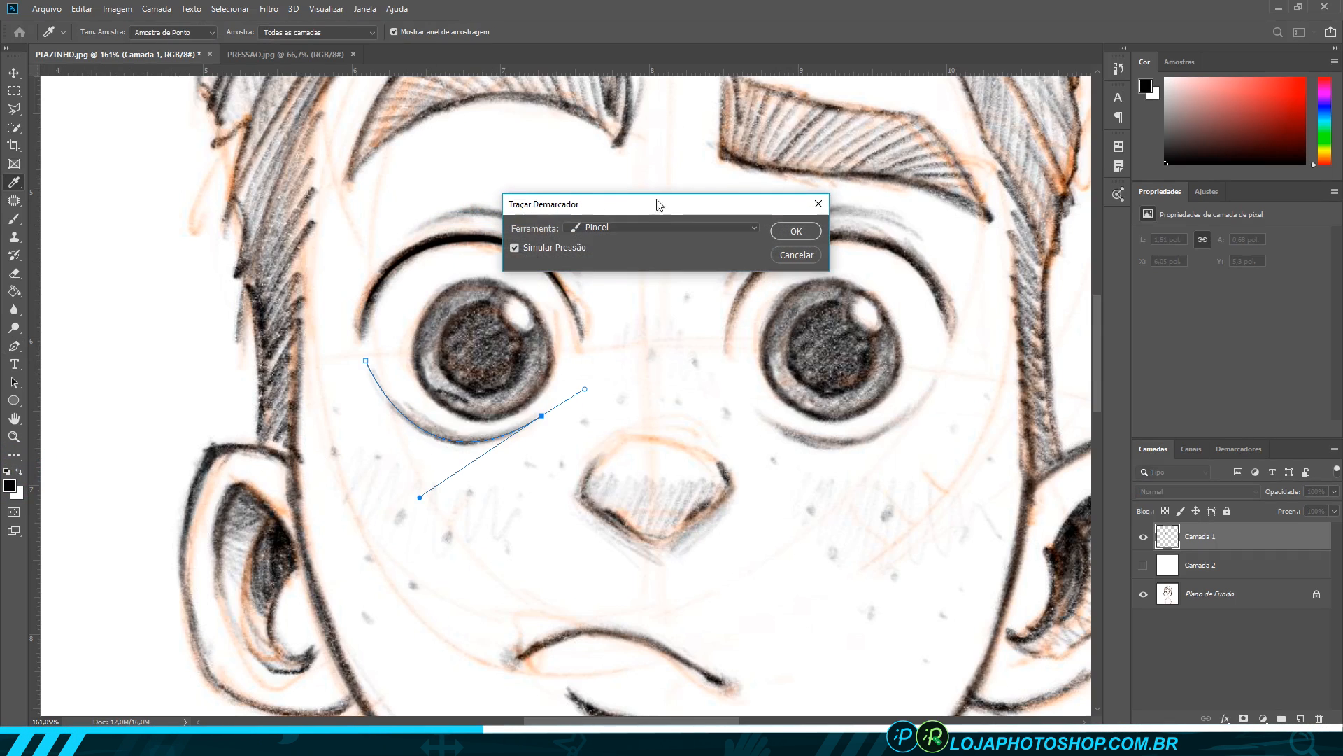
pyautogui.click(796, 230)
pyautogui.rightClick(591, 434)
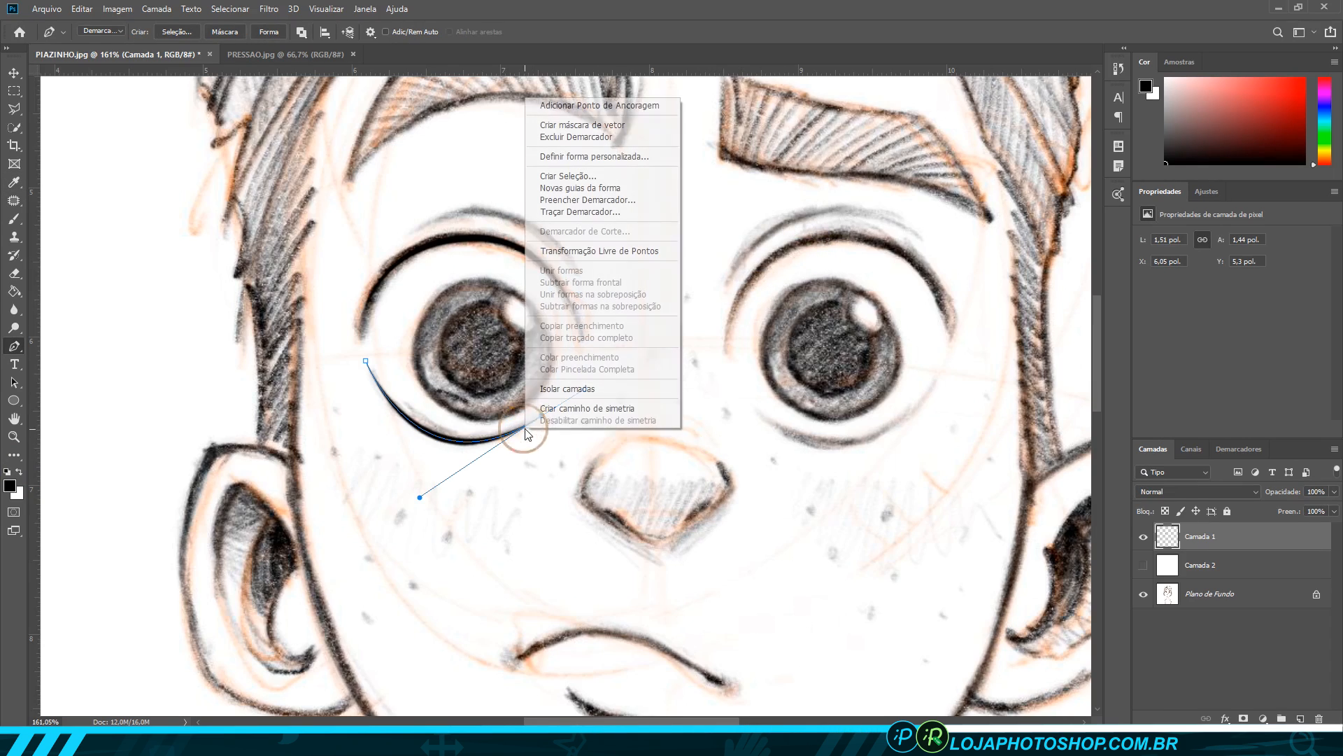
pyautogui.click(590, 137)
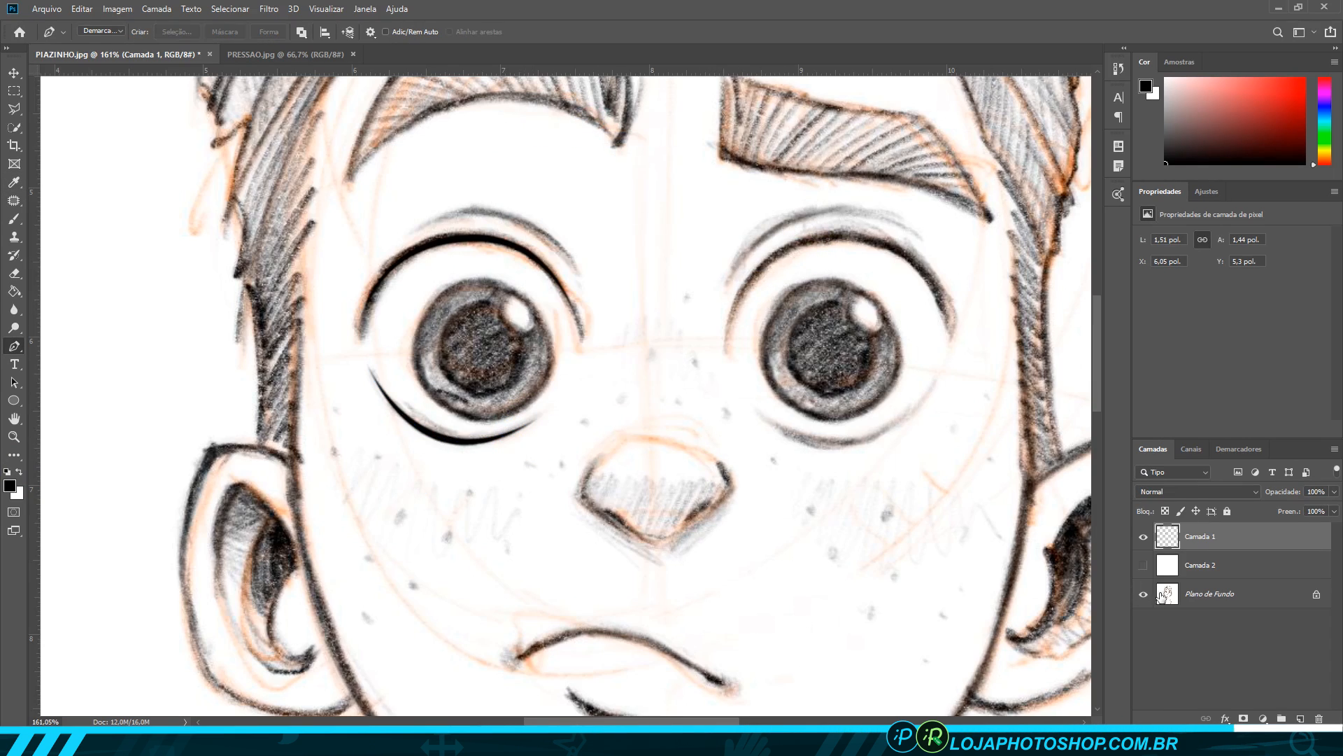
# - Check the two inked eyelid lines with and without the sketch by toggling Camada 1 and the white Camada 2
pyautogui.click(1145, 537)
pyautogui.click(1145, 537)
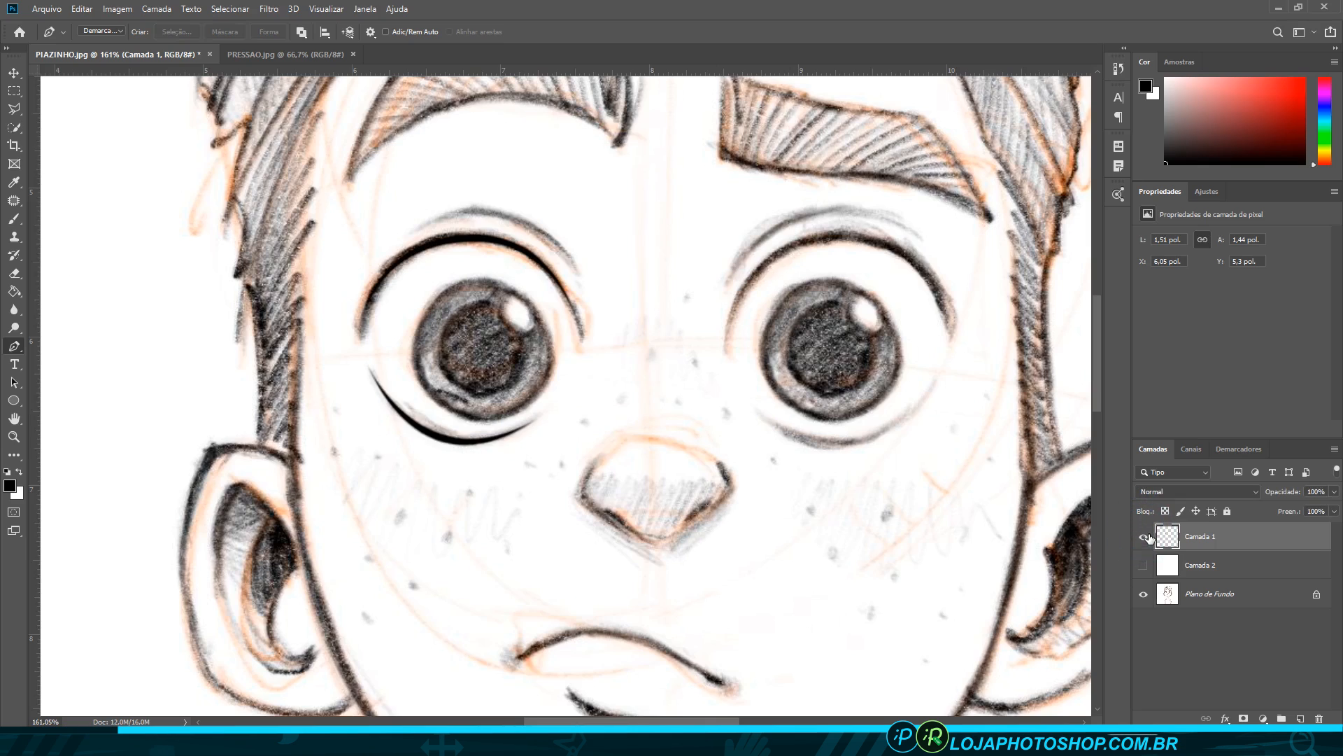
pyautogui.click(1146, 566)
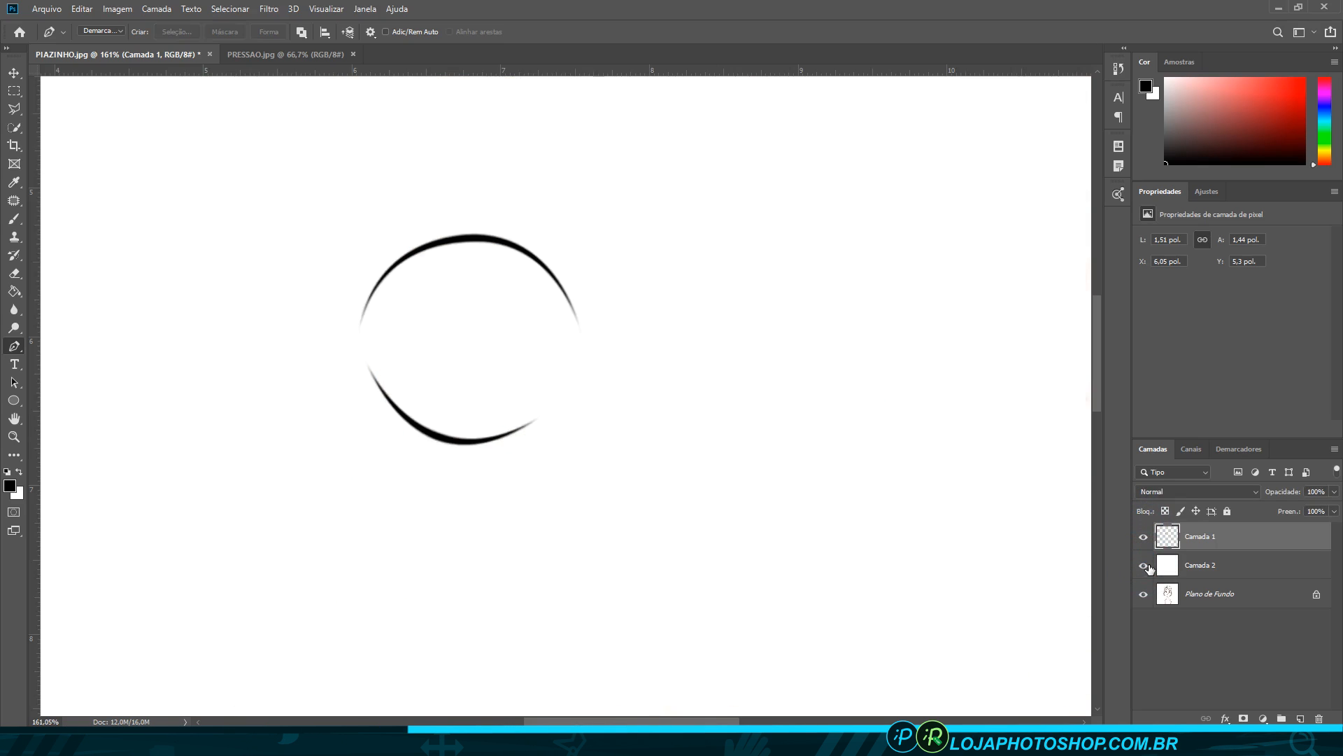
pyautogui.click(1144, 565)
# - Trace a two-point Pen path along the crease above the same eye's upper eyelid, curving it to follow the sketch
pyautogui.click(405, 231)
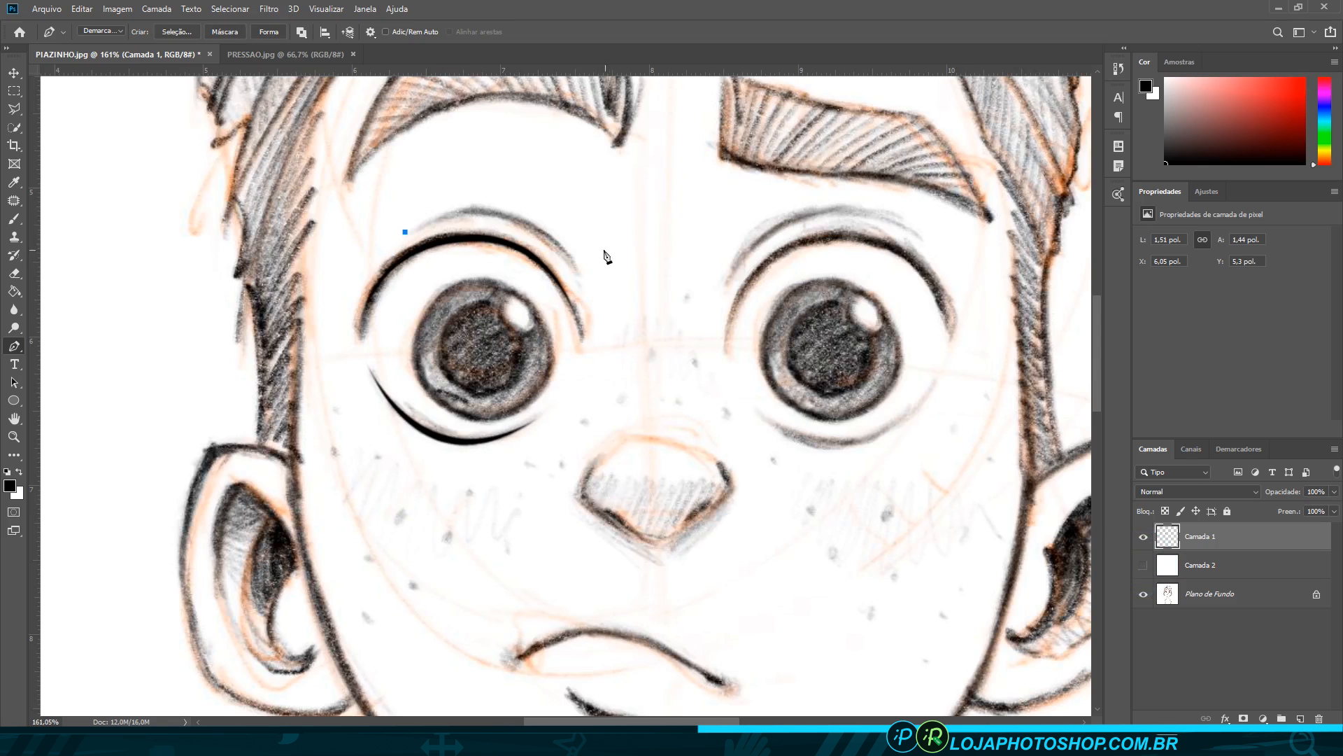
pyautogui.moveTo(576, 269); pyautogui.dragTo(585, 292)
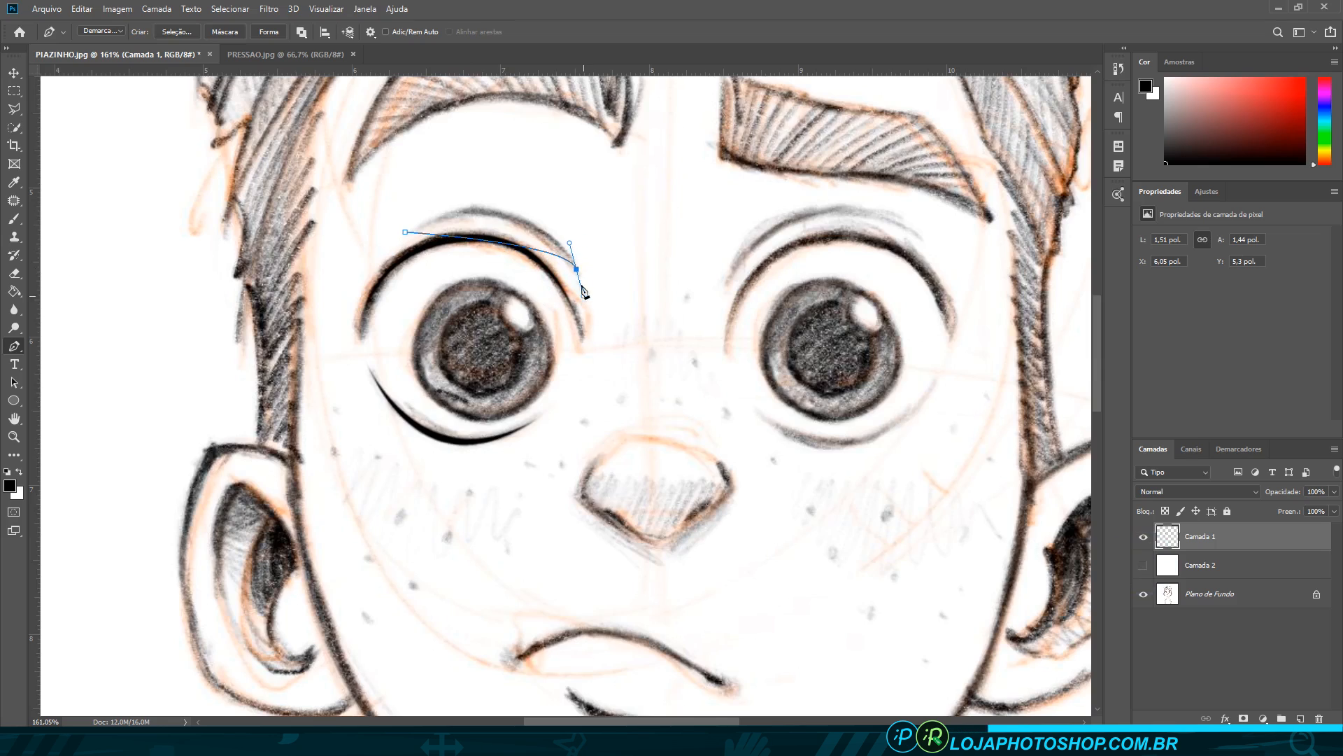
pyautogui.moveTo(568, 243); pyautogui.dragTo(499, 169)
pyautogui.scroll(-2, 250, 451)
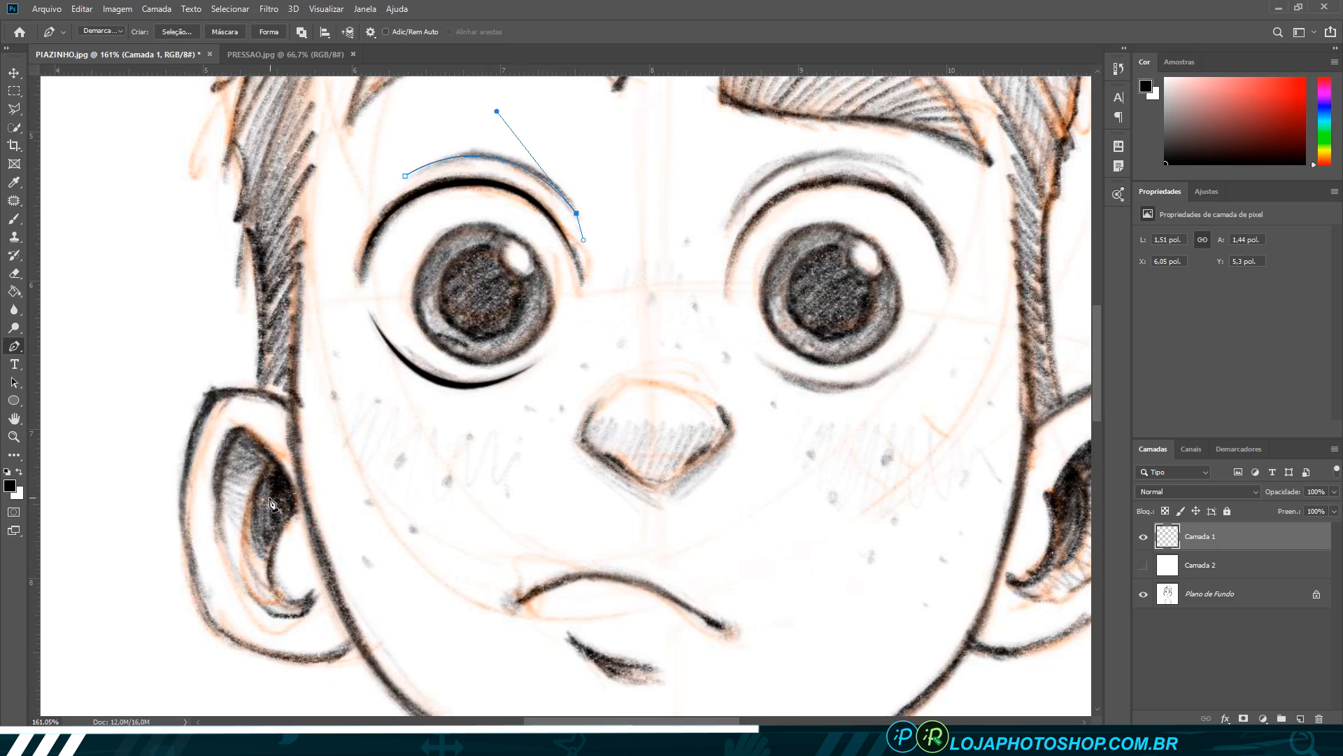
pyautogui.scroll(2, 572, 314)
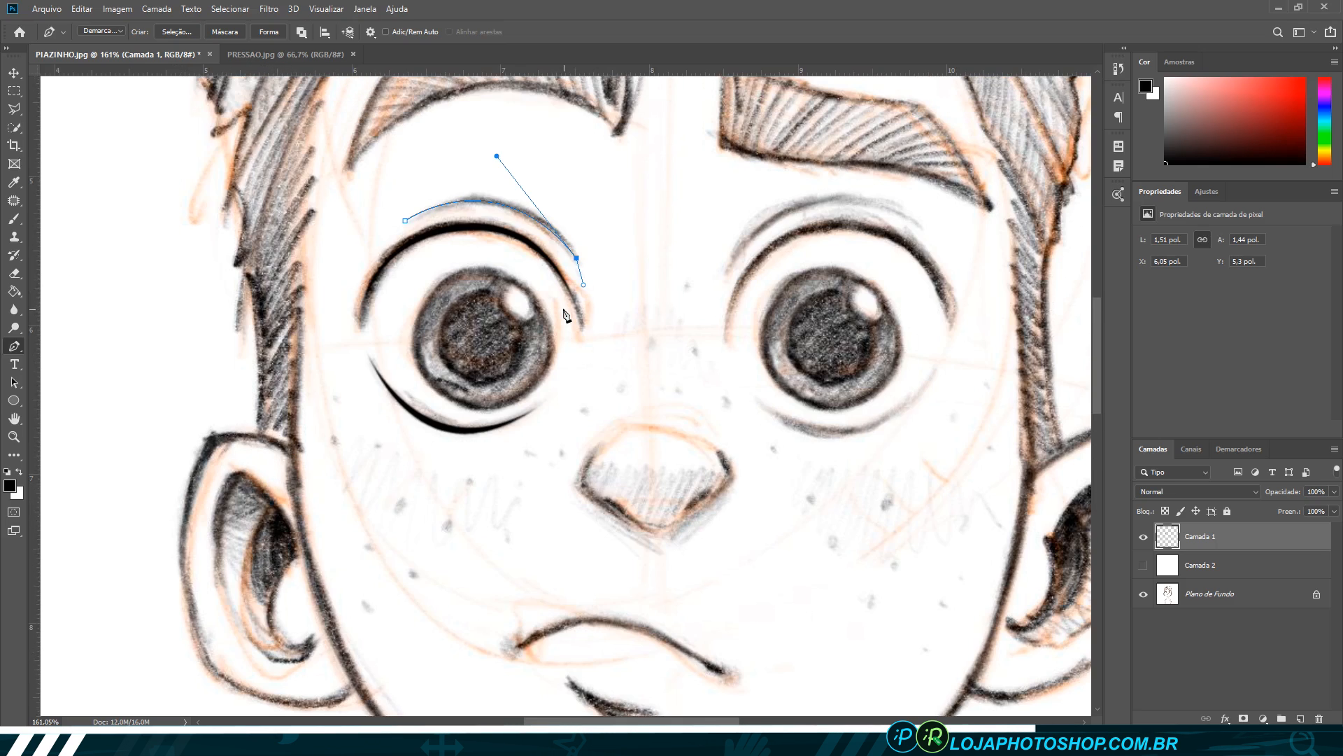
# - Refine the eyelid crease path's curve, stroke it in black with Pincel and Simular Pressão, and delete the path
pyautogui.moveTo(494, 159); pyautogui.dragTo(498, 164)
pyautogui.rightClick(534, 219)
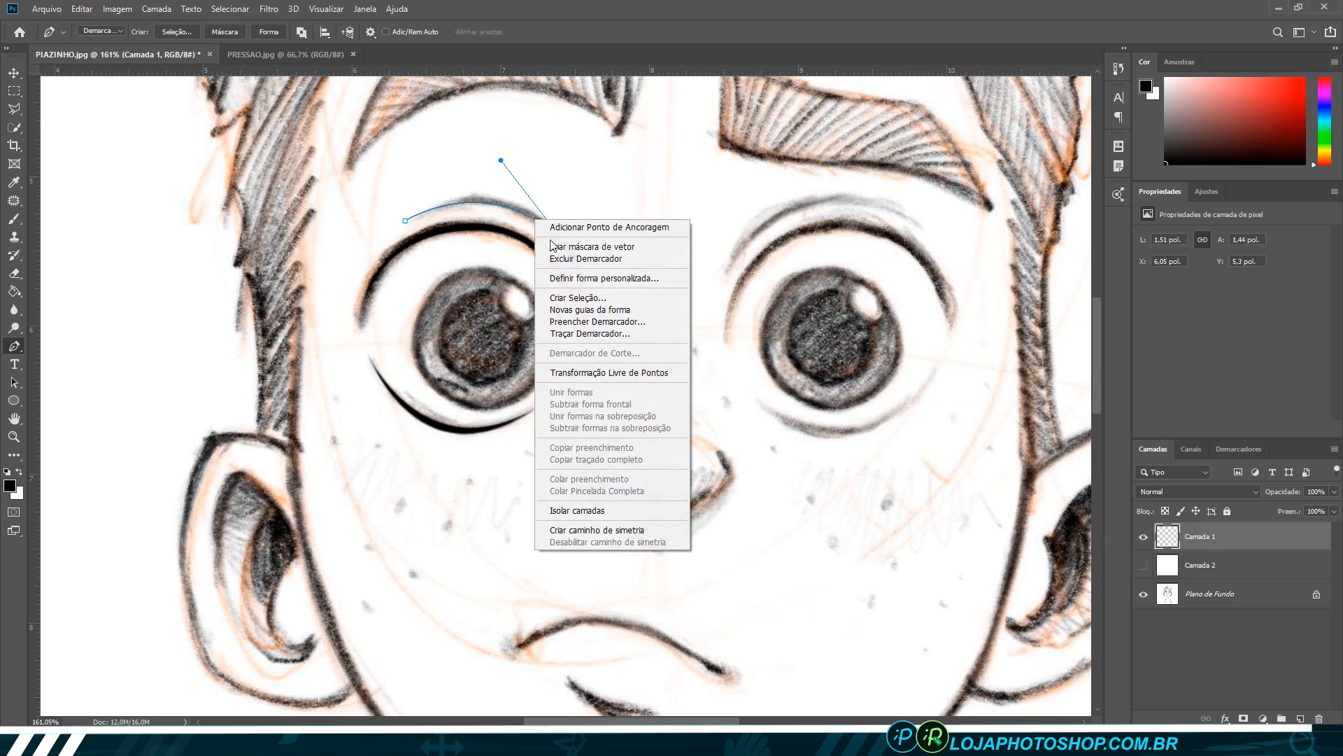
pyautogui.click(590, 334)
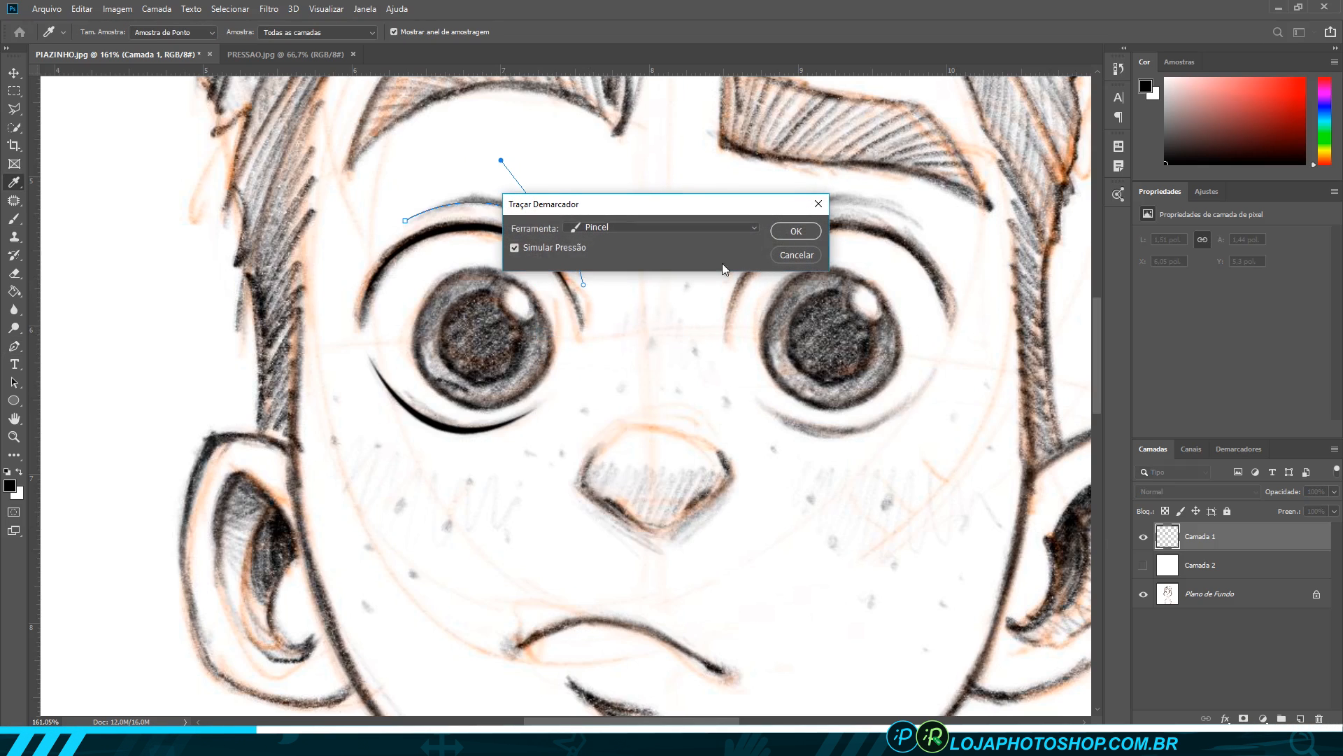
pyautogui.click(792, 230)
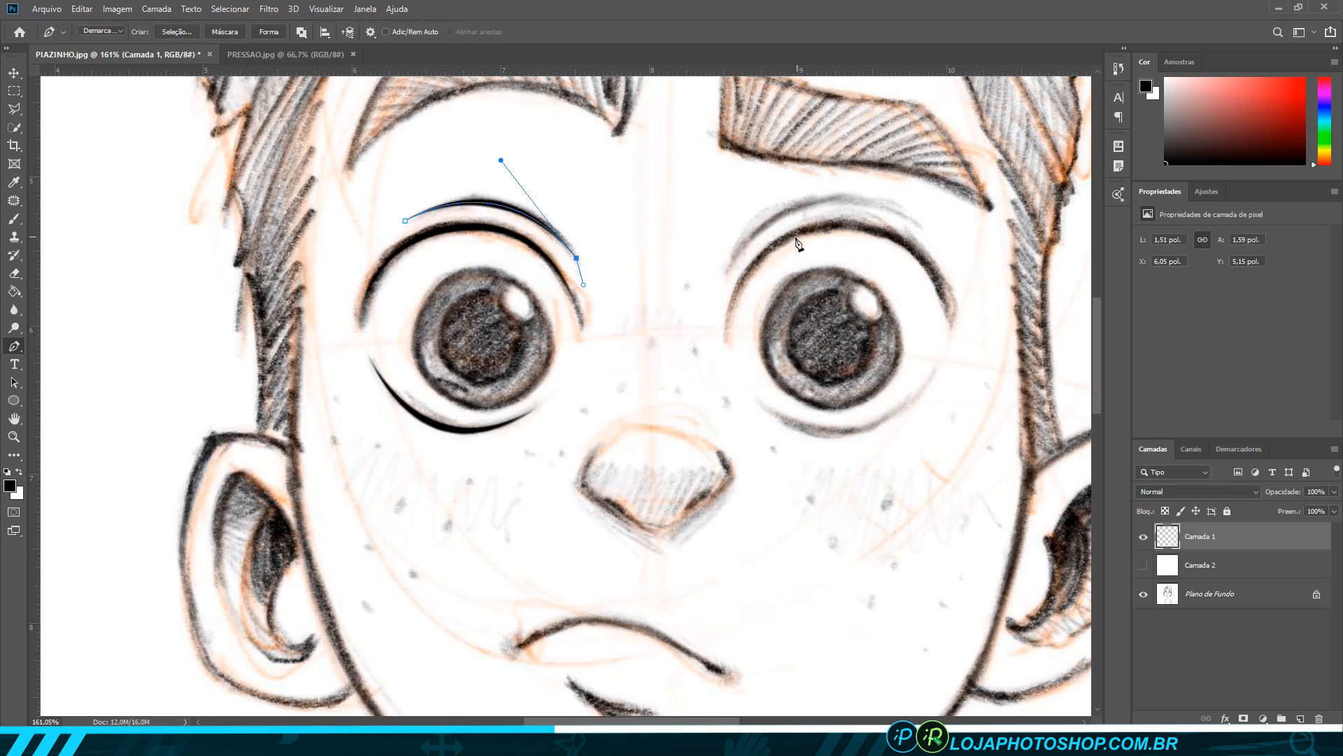
pyautogui.click(1144, 565)
pyautogui.click(1143, 564)
pyautogui.rightClick(534, 219)
pyautogui.click(582, 260)
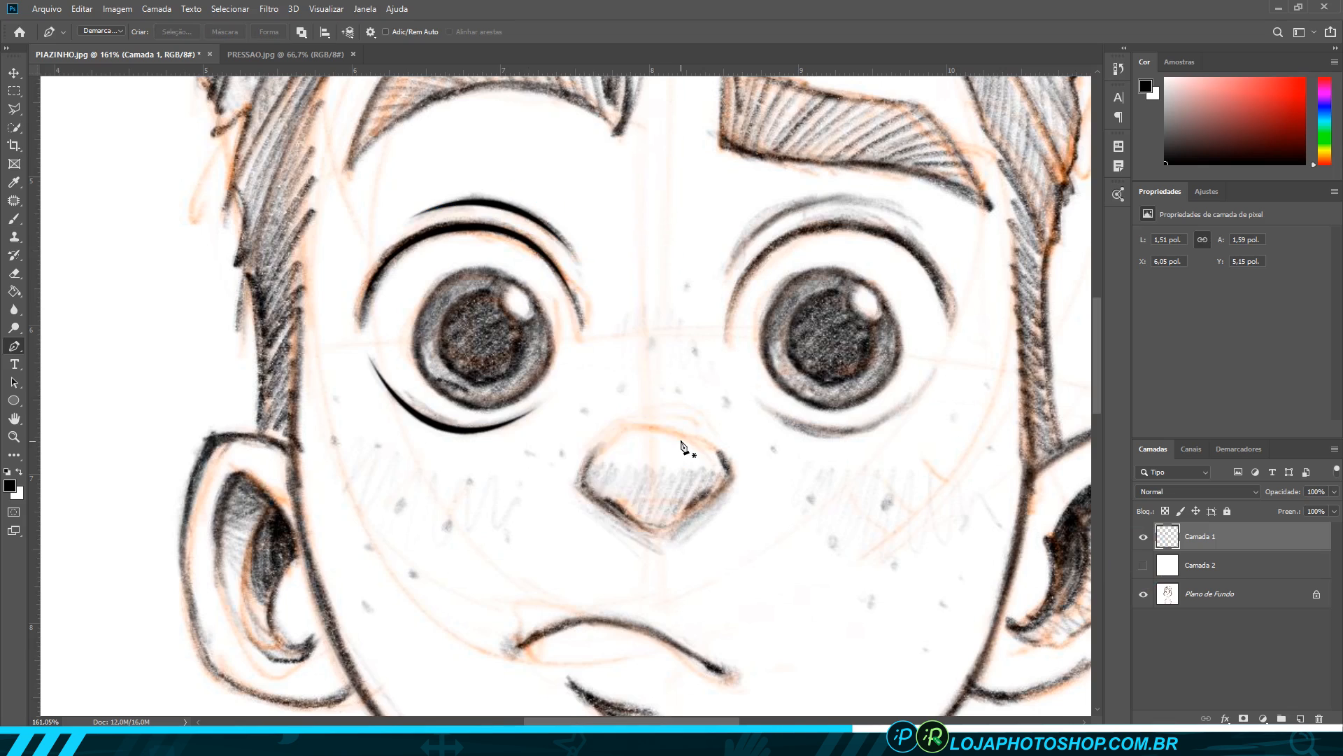
# - Trace a three-point Pen path along the nose's left edge, stroke it with Pincel and Simular Pressão, and delete the path
pyautogui.scroll(-1, 616, 525)
pyautogui.scroll(4, 761, 480)
pyautogui.click(528, 349)
pyautogui.moveTo(505, 410); pyautogui.dragTo(519, 425)
pyautogui.click(567, 461)
pyautogui.rightClick(500, 408)
pyautogui.click(572, 182)
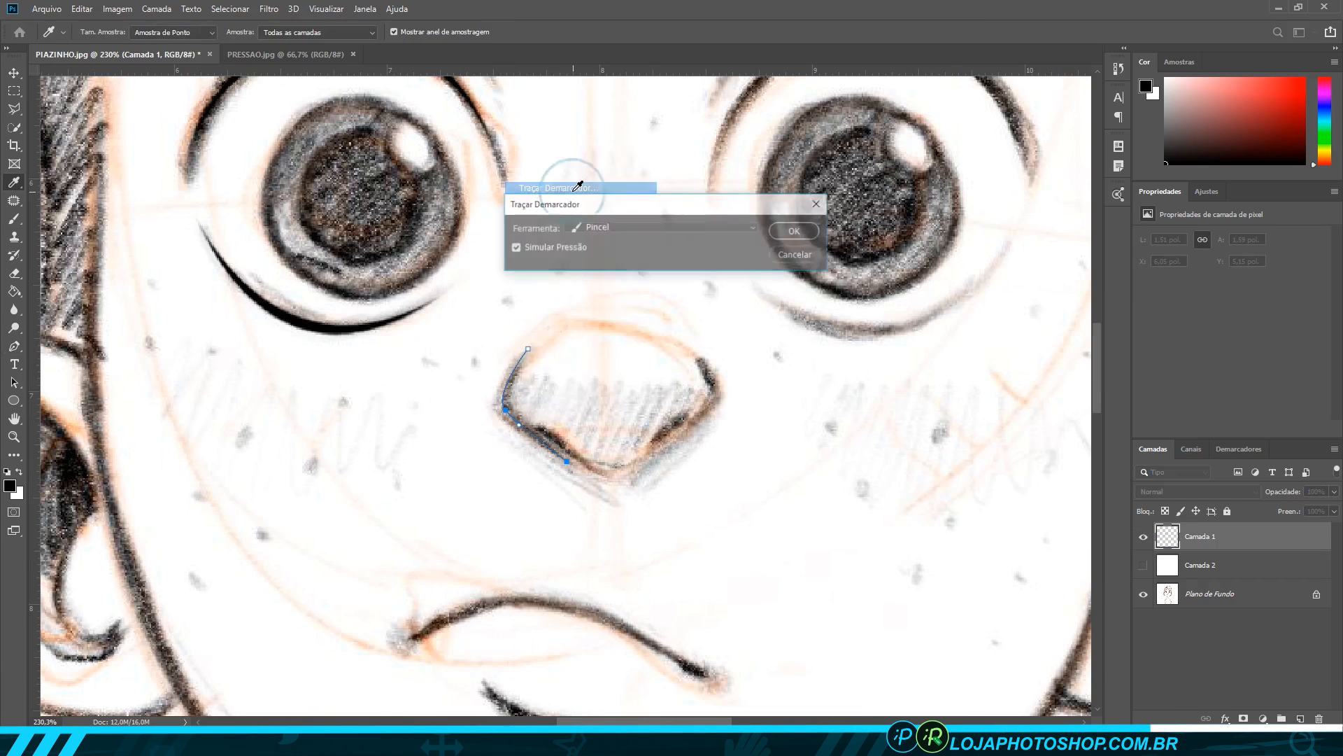
pyautogui.click(793, 229)
pyautogui.rightClick(534, 432)
pyautogui.click(622, 140)
# - Trace and stroke the nose's right edge with a Pen path and the simulated-pressure brush, removing the path once inked
pyautogui.click(692, 349)
pyautogui.moveTo(716, 405); pyautogui.dragTo(703, 416)
pyautogui.click(674, 439)
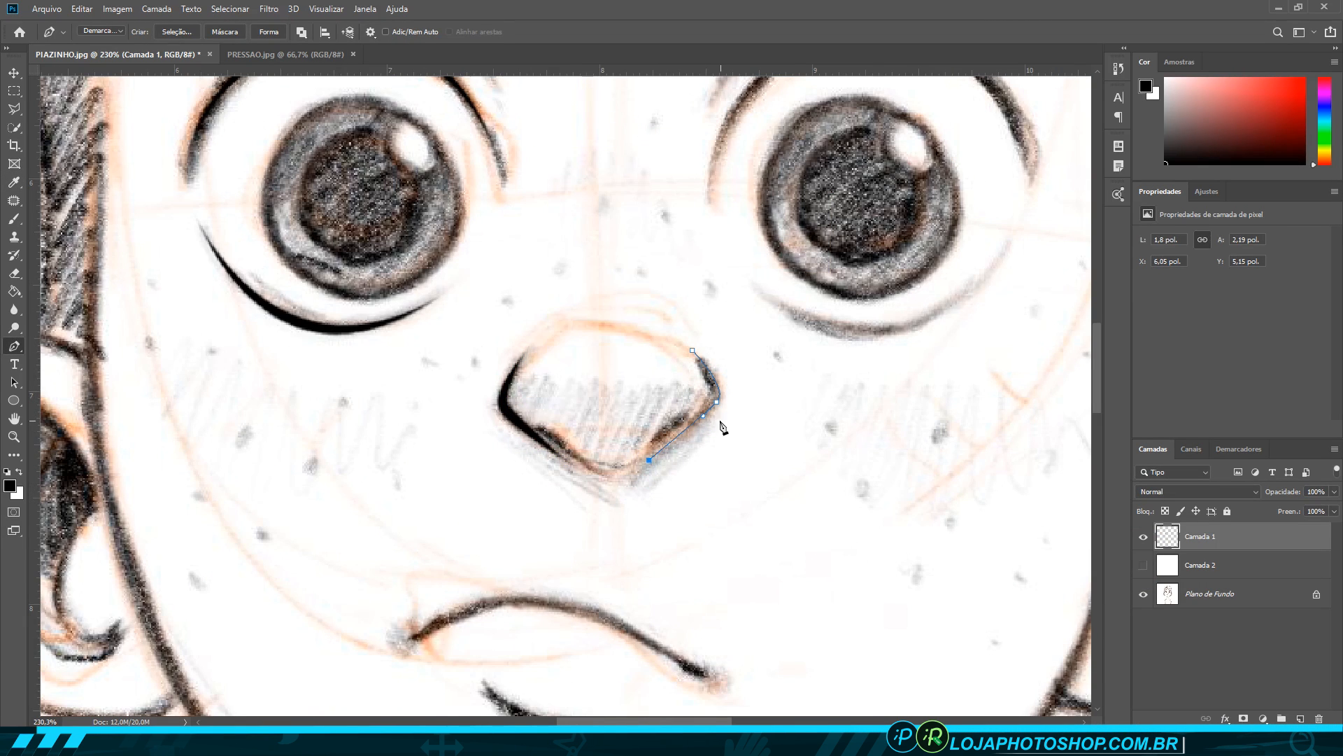
pyautogui.rightClick(710, 406)
pyautogui.click(768, 190)
pyautogui.click(795, 210)
pyautogui.rightClick(707, 408)
pyautogui.click(755, 428)
pyautogui.scroll(-5, 585, 402)
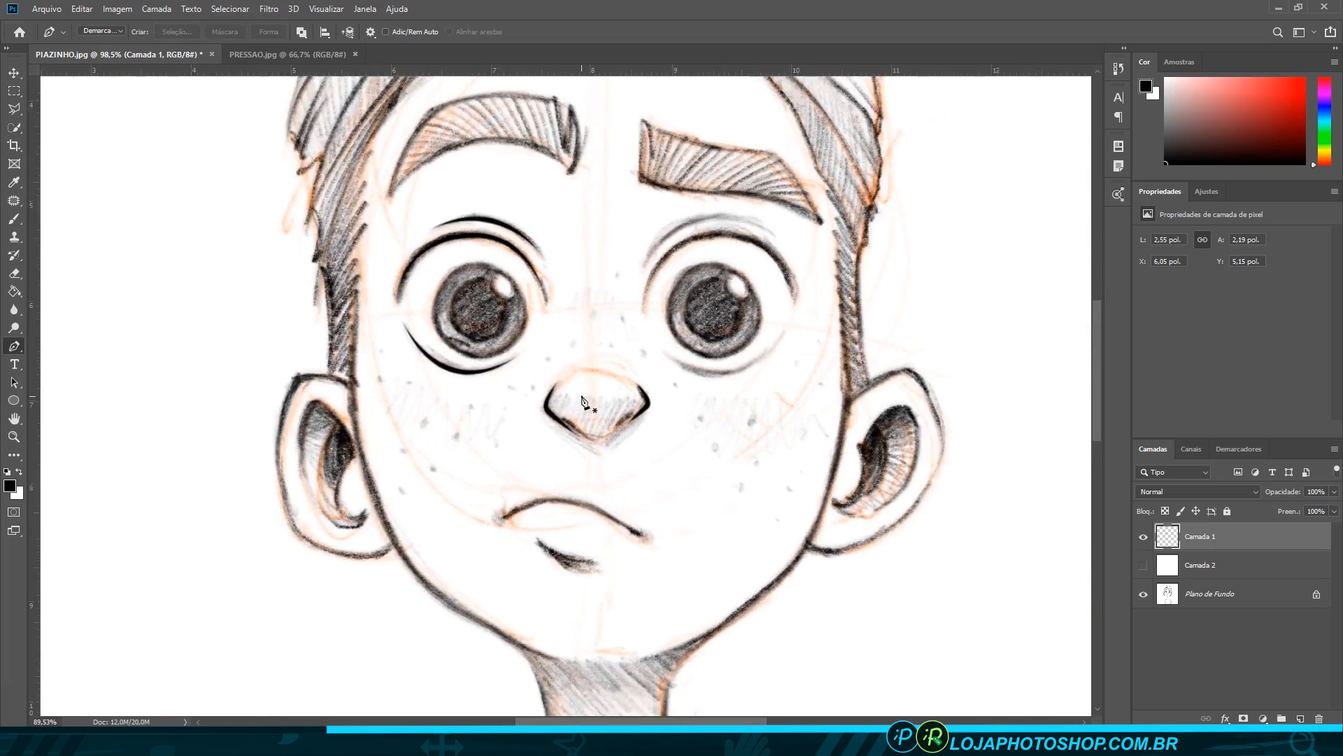
# - Set the brush size to 12 px and add a new layer above Camada 1
pyautogui.scroll(1, 703, 585)
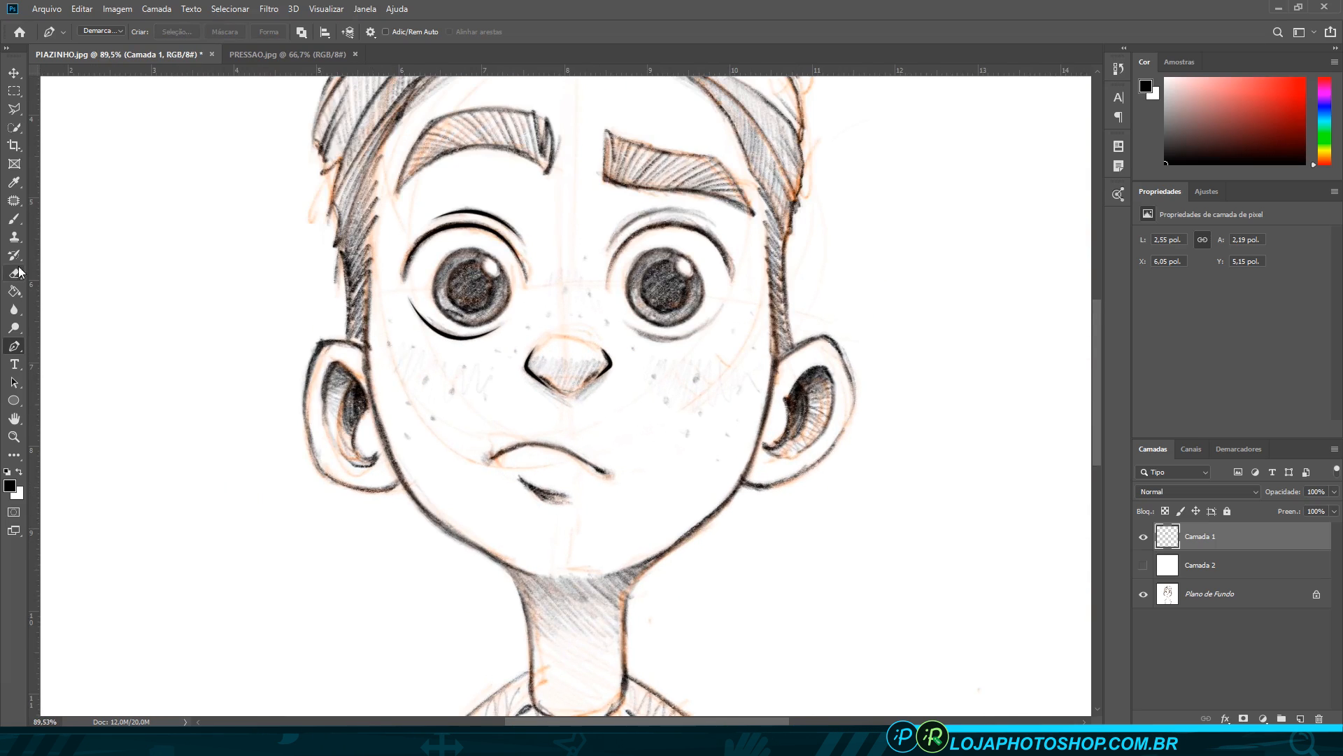
pyautogui.click(16, 222)
pyautogui.click(93, 42)
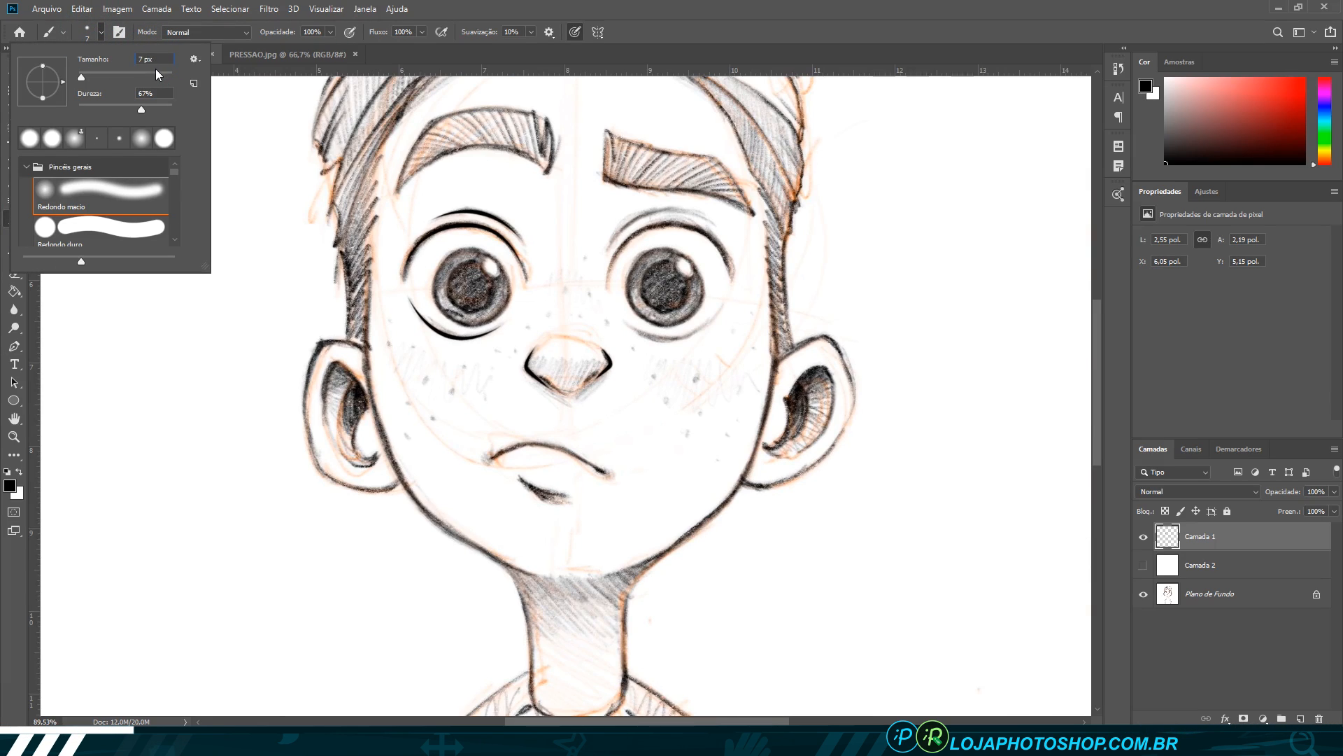
pyautogui.press('Up')
pyautogui.press('Up')
pyautogui.press('Up')
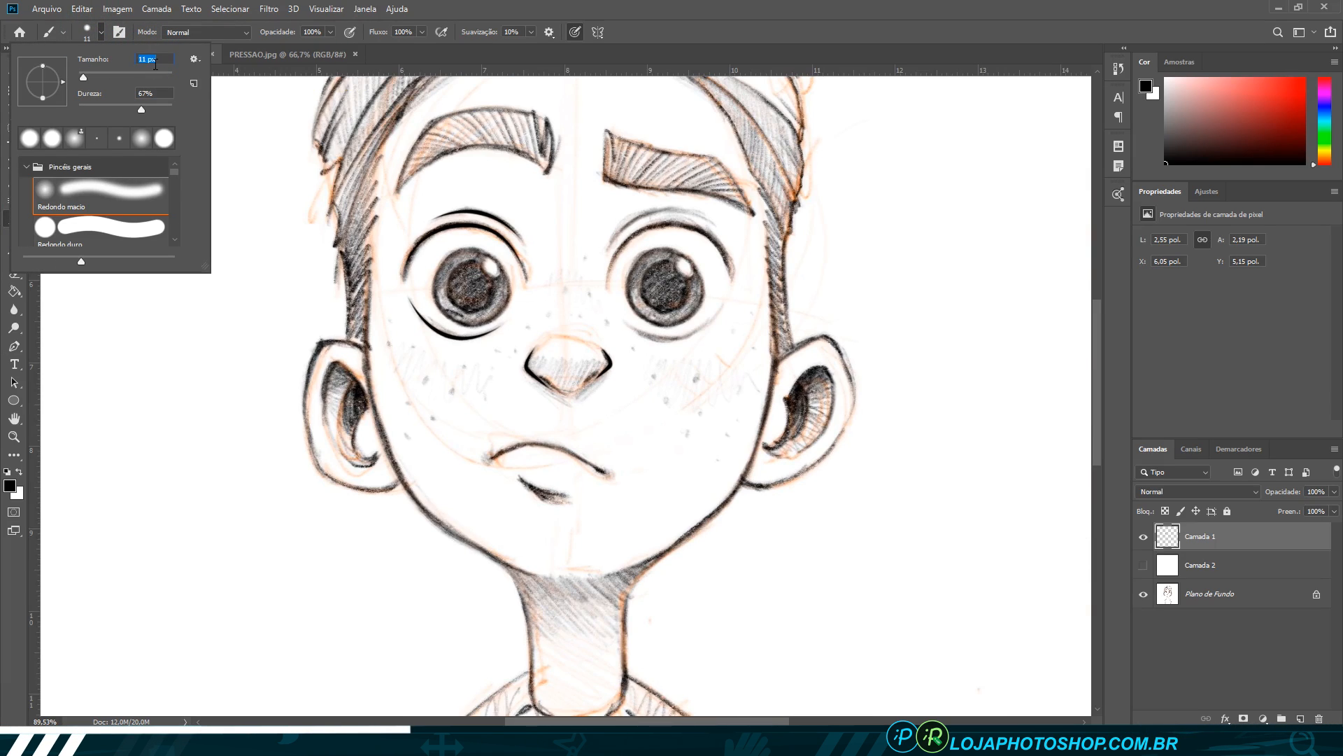
pyautogui.press('Return')
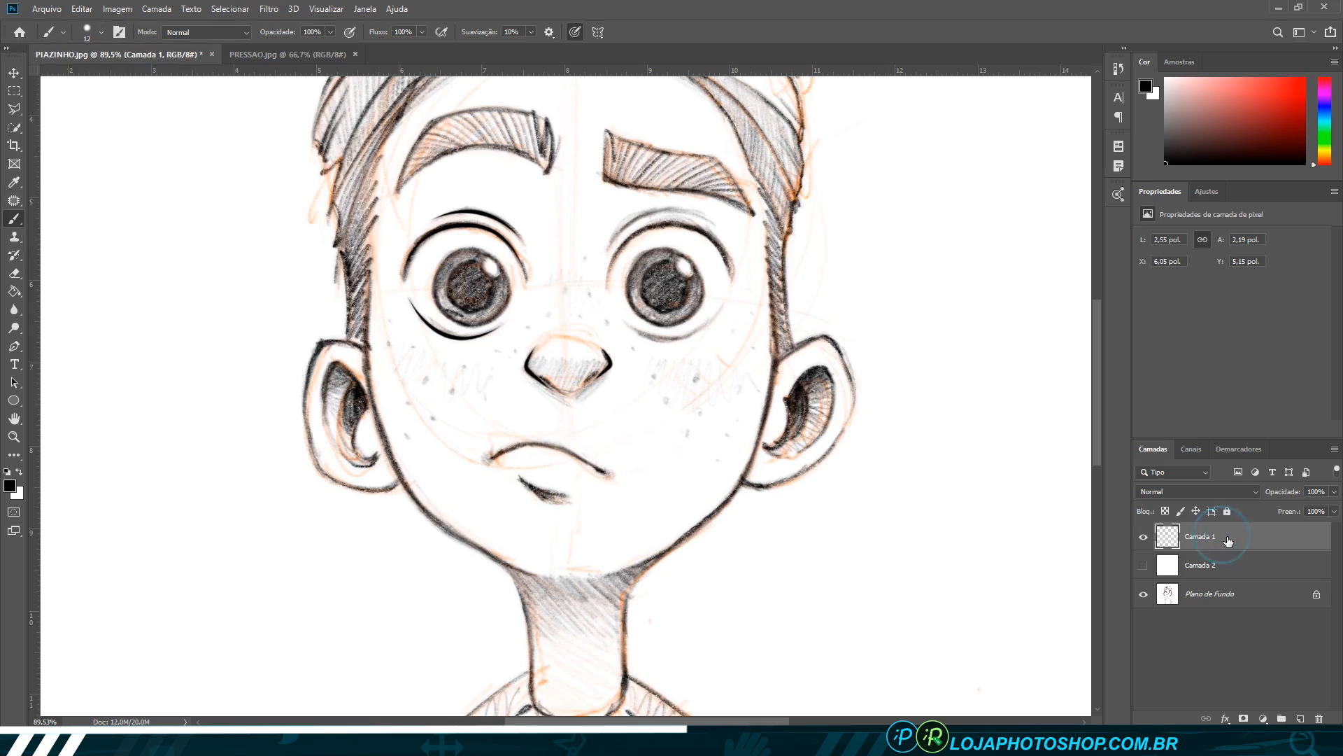
pyautogui.click(1300, 719)
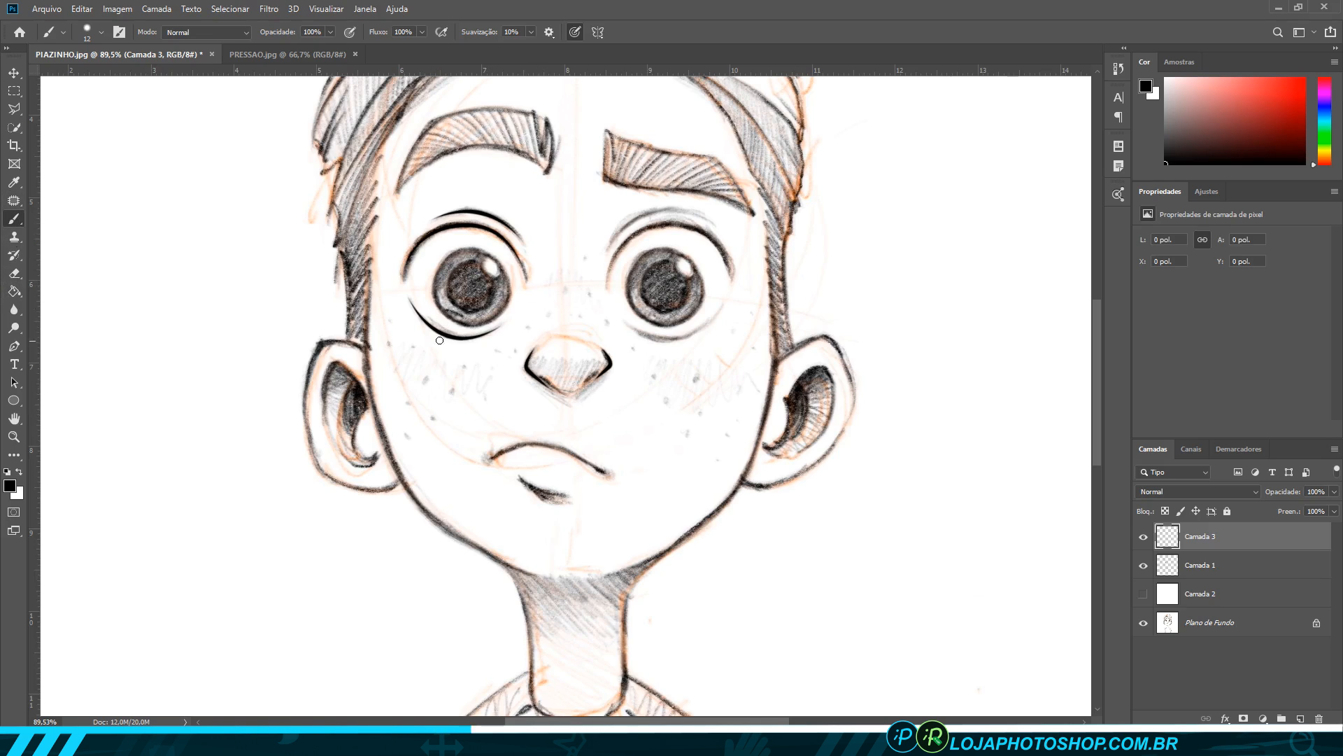
# - Trace a Pen path down the face's left contour from the temple to the chin, adjusting its handles and end point to follow the sketch
pyautogui.click(14, 346)
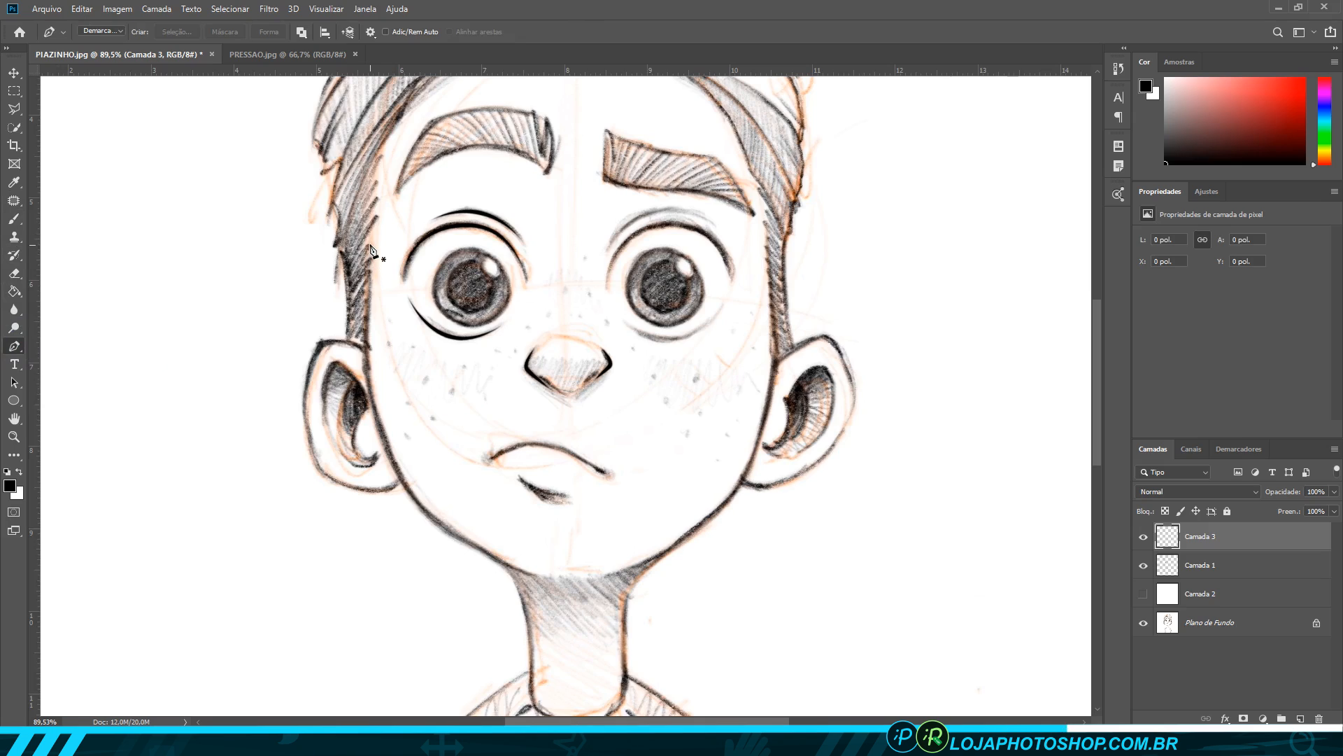
pyautogui.click(369, 242)
pyautogui.click(361, 366)
pyautogui.click(373, 402)
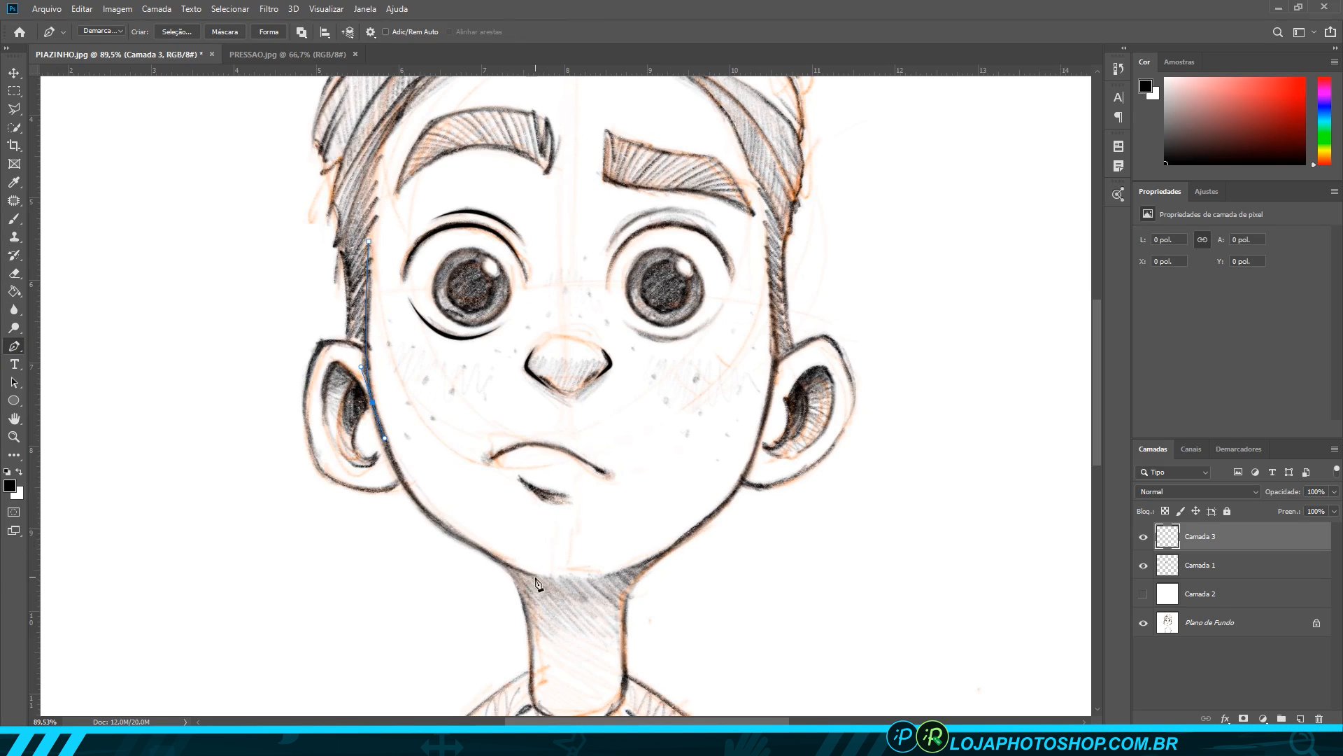
pyautogui.moveTo(557, 575); pyautogui.dragTo(404, 552)
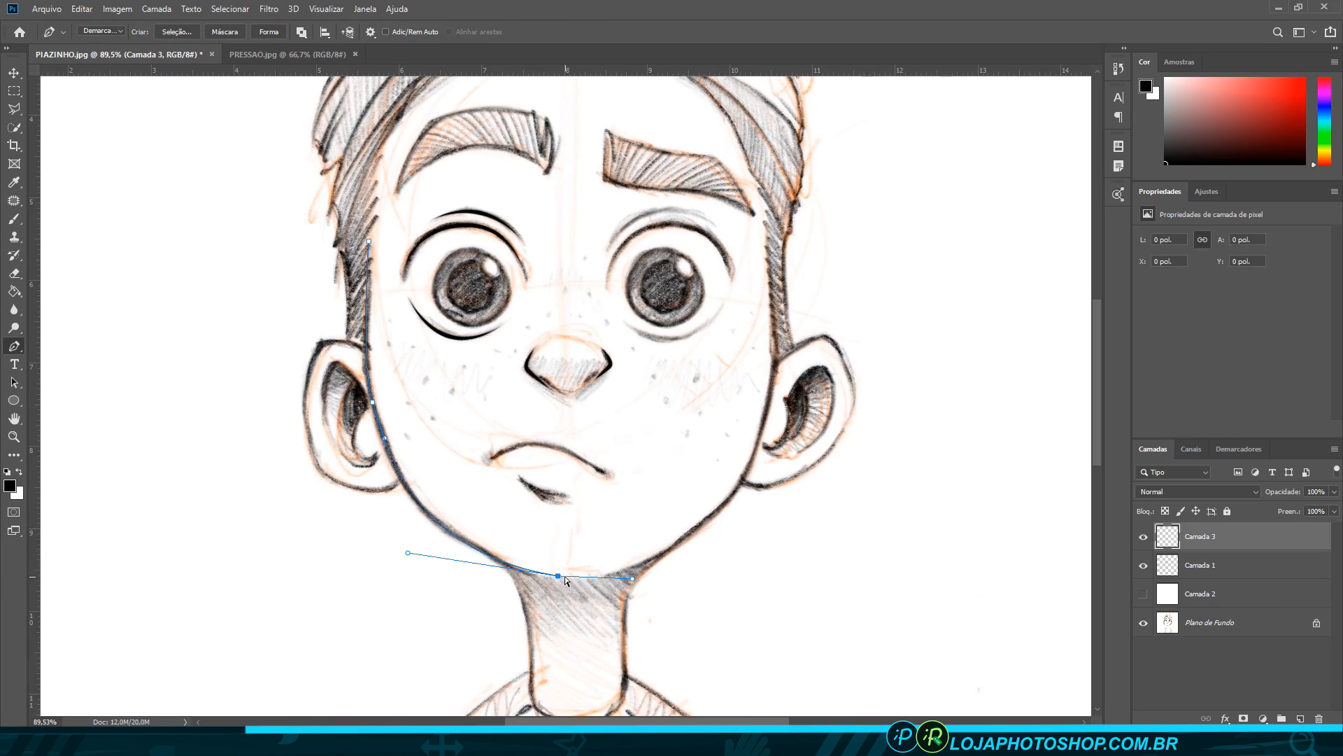
pyautogui.moveTo(558, 576); pyautogui.dragTo(548, 577)
pyautogui.moveTo(399, 554); pyautogui.dragTo(424, 540)
pyautogui.moveTo(384, 438); pyautogui.dragTo(391, 478)
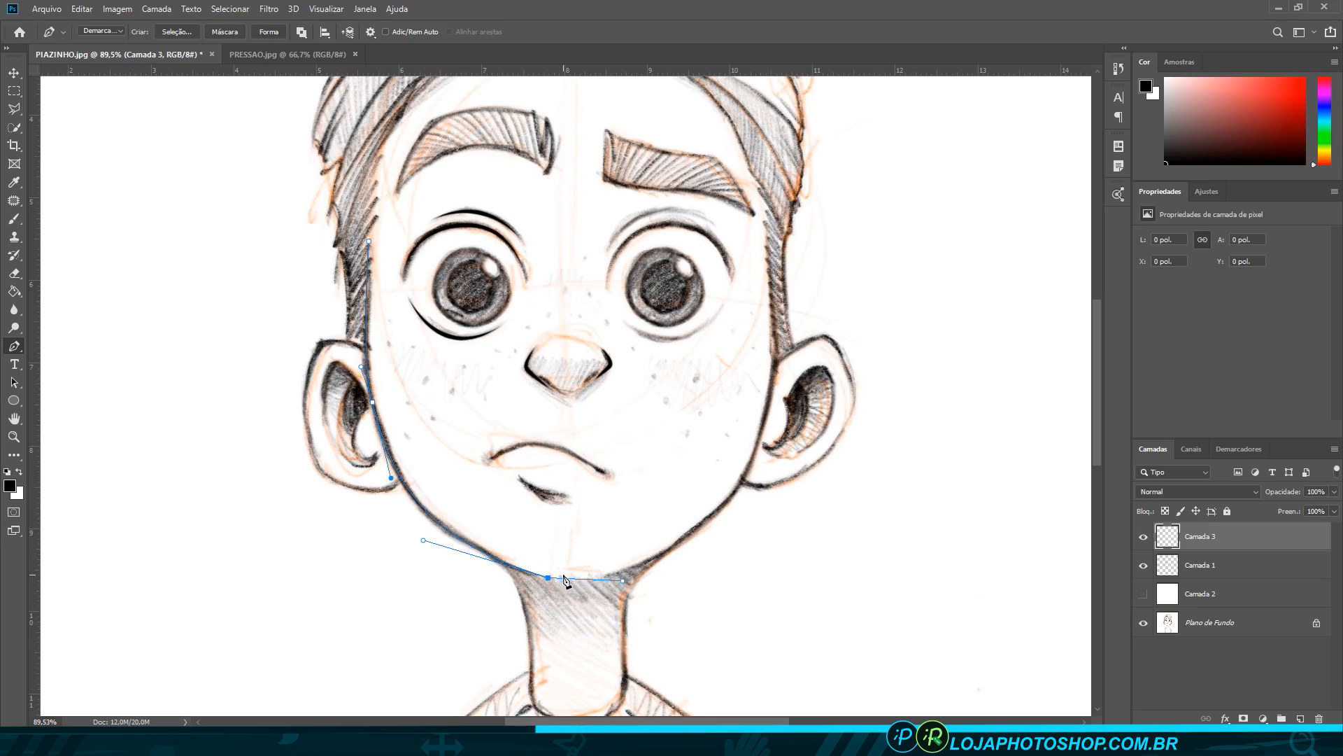
pyautogui.moveTo(548, 577); pyautogui.dragTo(539, 577)
pyautogui.moveTo(414, 539); pyautogui.dragTo(399, 491)
# - Stroke the left face contour with Pincel and Simular Pressão, and delete the path after checking the line against the white Camada 2
pyautogui.rightClick(437, 525)
pyautogui.click(490, 287)
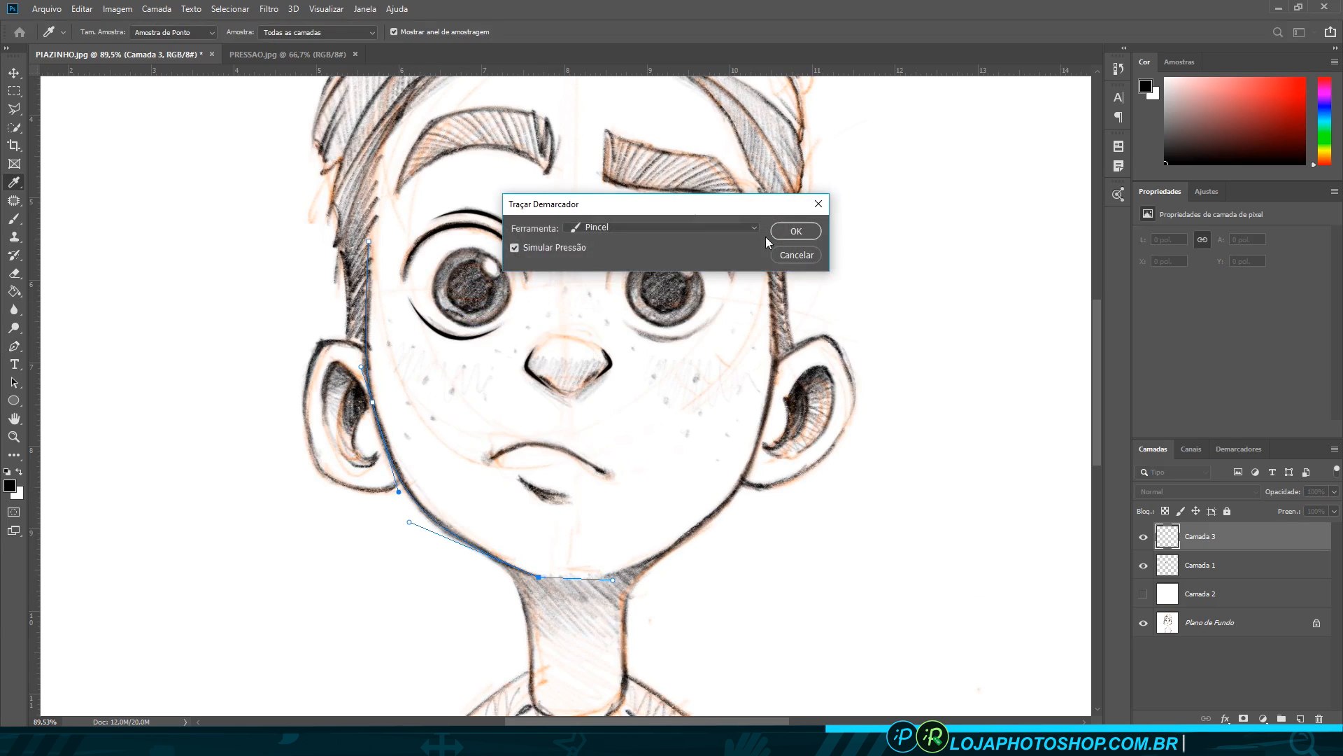
pyautogui.click(791, 231)
pyautogui.click(1145, 597)
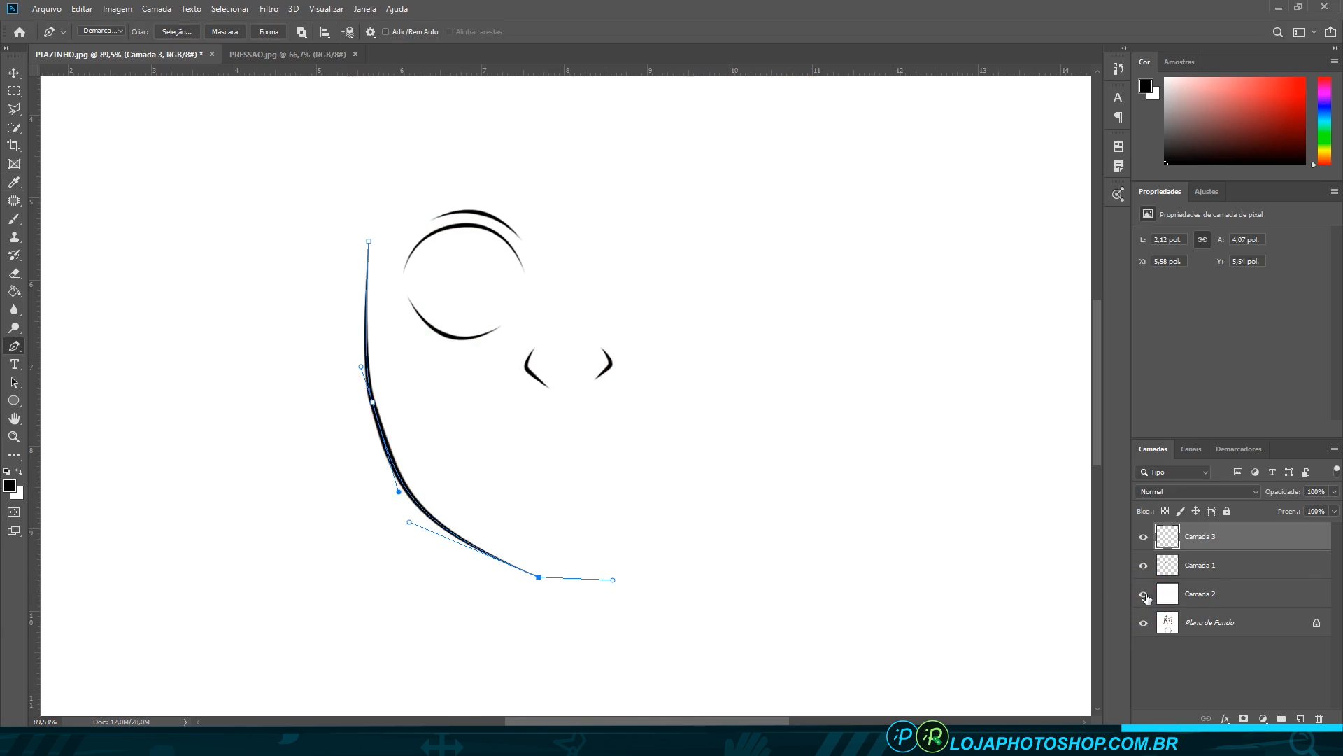
pyautogui.click(1197, 625)
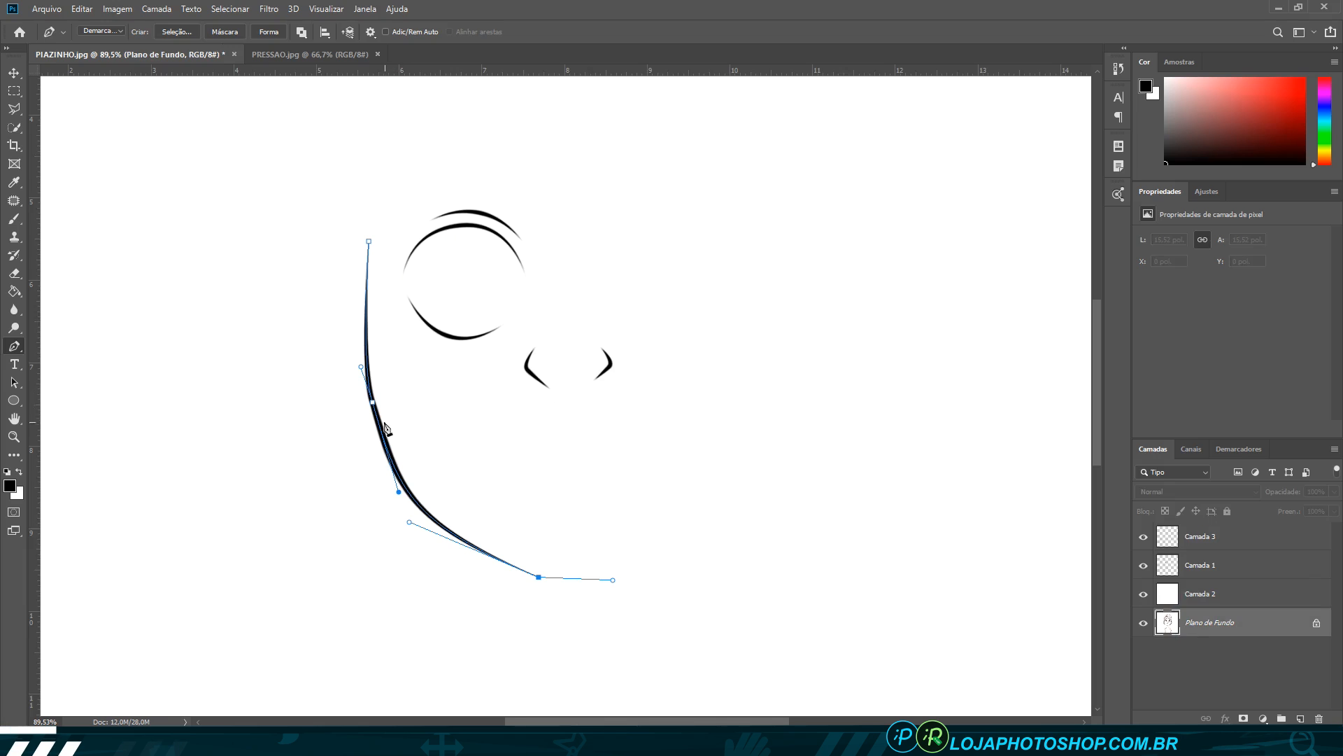
pyautogui.rightClick(386, 431)
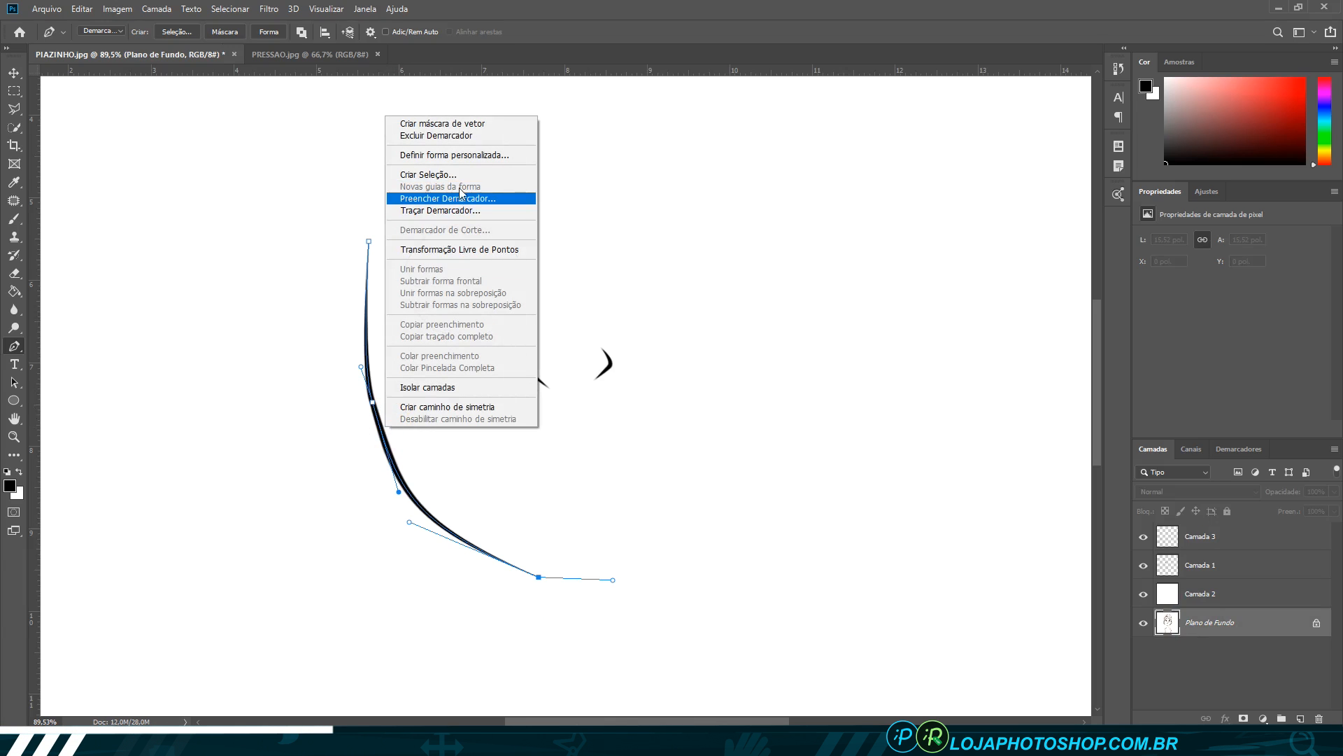
pyautogui.click(474, 142)
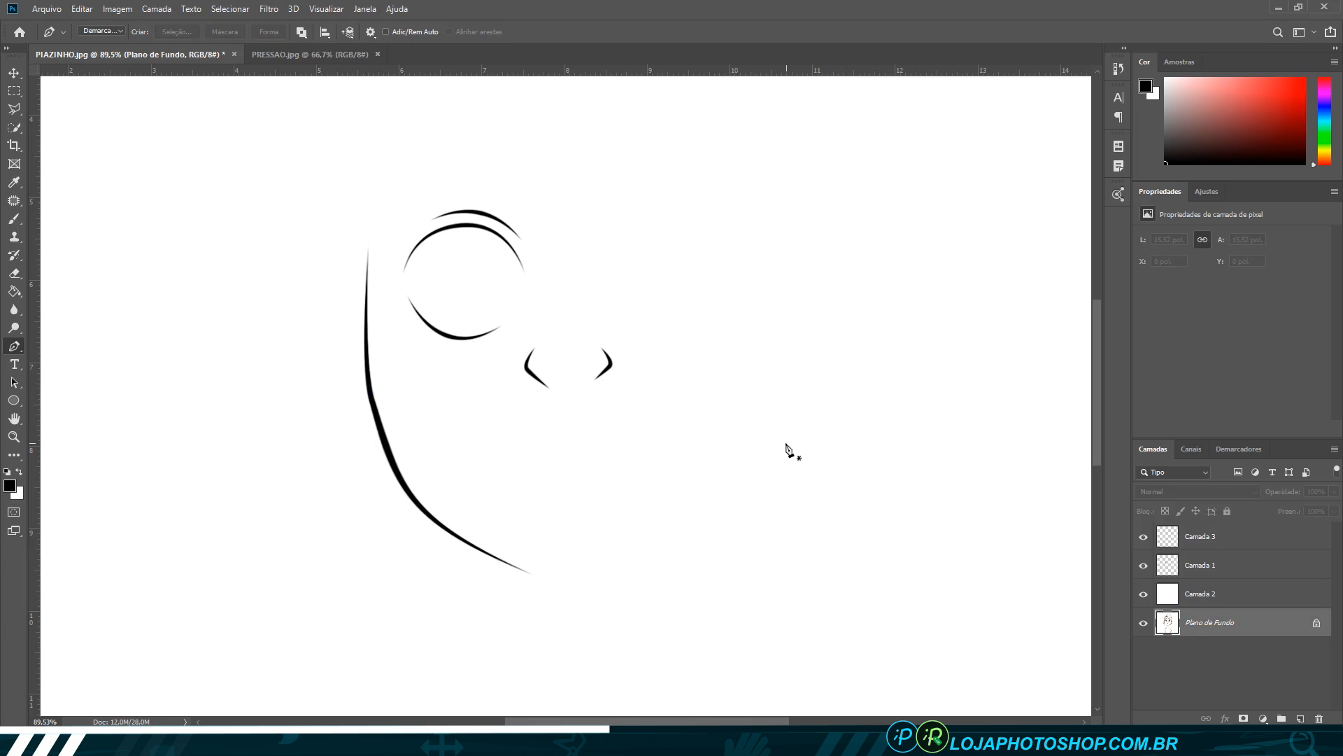
pyautogui.click(1143, 594)
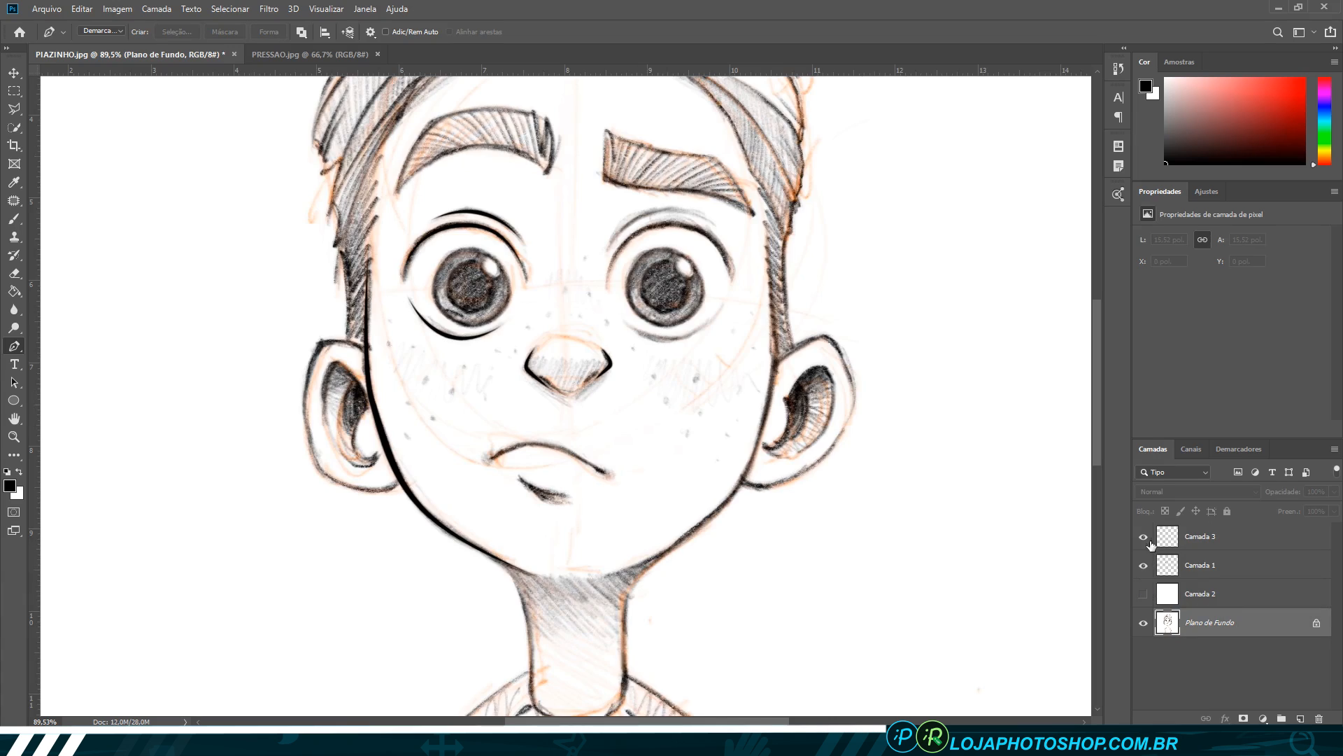
# - On Camada 3, trace a Pen path from the chin up the face's right contour to the temple and stroke it with the brush
pyautogui.click(1209, 536)
pyautogui.click(600, 576)
pyautogui.moveTo(733, 492); pyautogui.dragTo(746, 474)
pyautogui.moveTo(777, 358); pyautogui.dragTo(771, 297)
pyautogui.click(767, 225)
pyautogui.rightClick(880, 502)
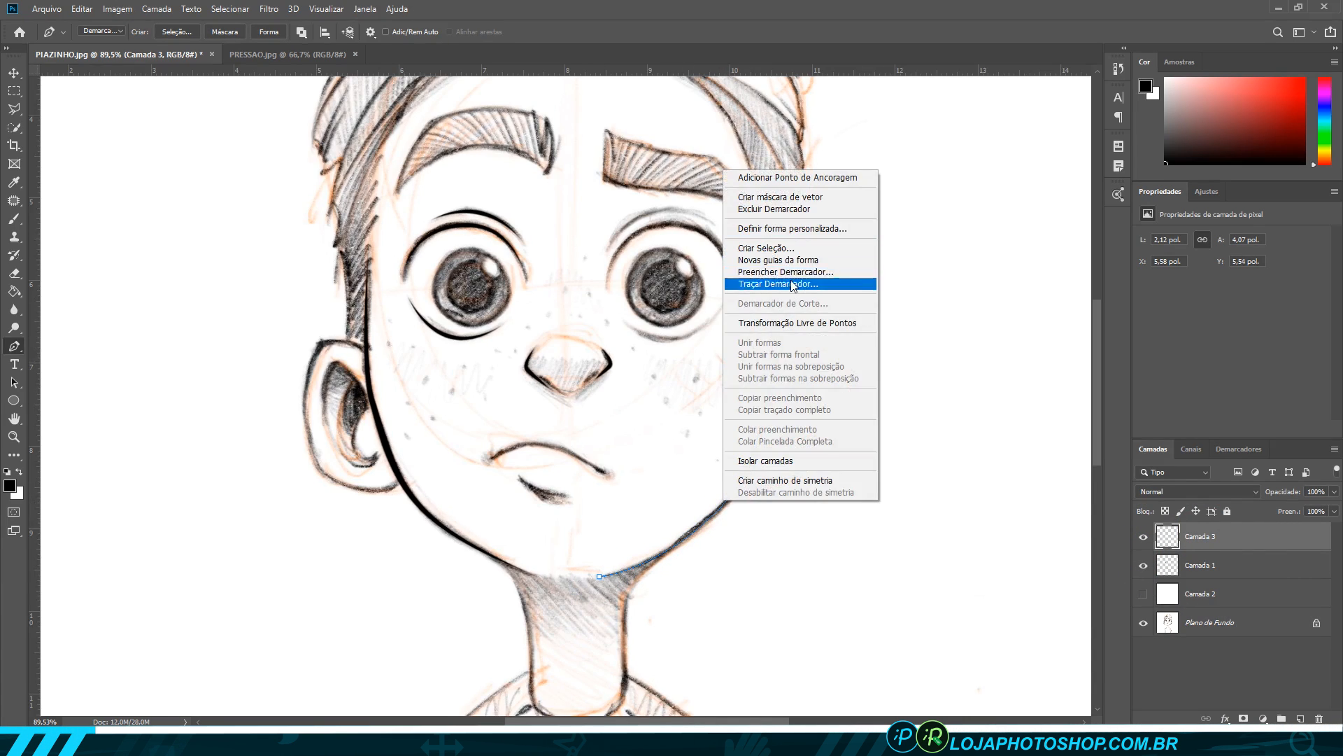
pyautogui.click(793, 284)
pyautogui.press('Return')
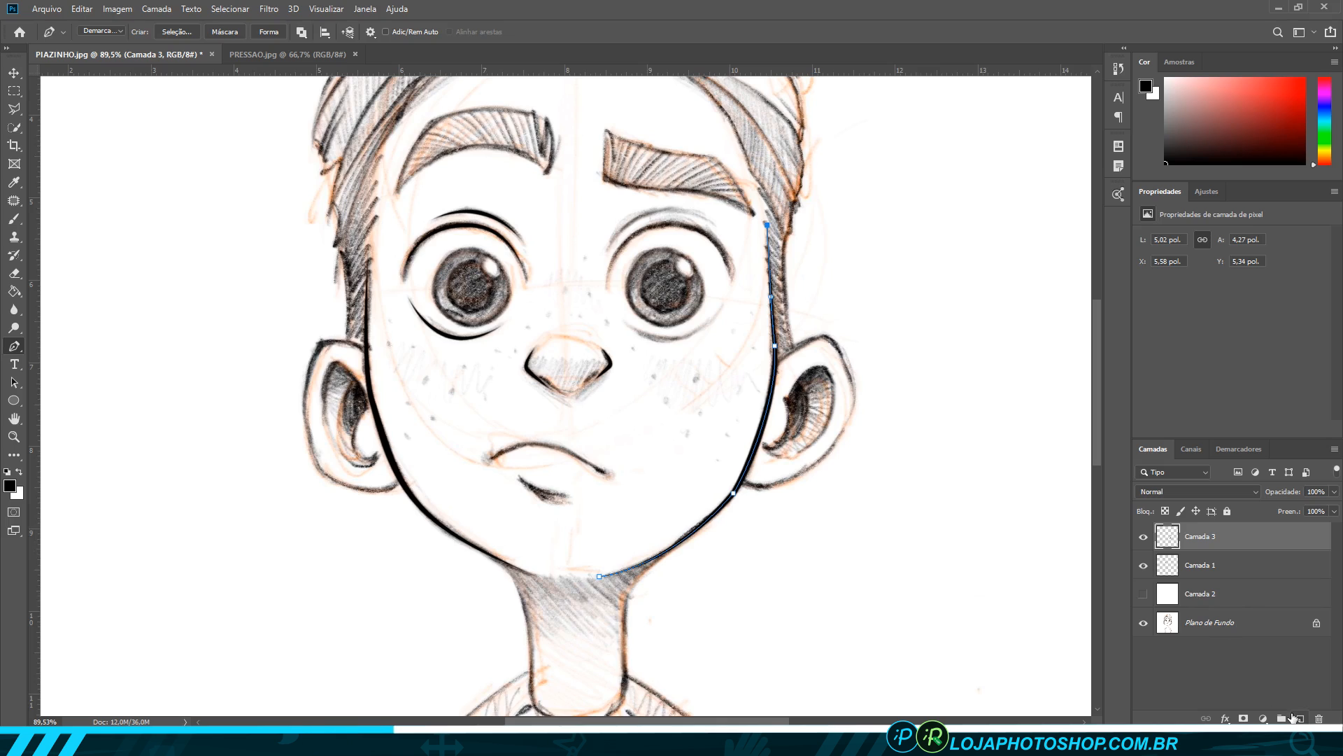
# - Add a new layer above Camada 3 for the left ear
pyautogui.click(1300, 719)
pyautogui.scroll(4, 304, 389)
pyautogui.scroll(2, 304, 389)
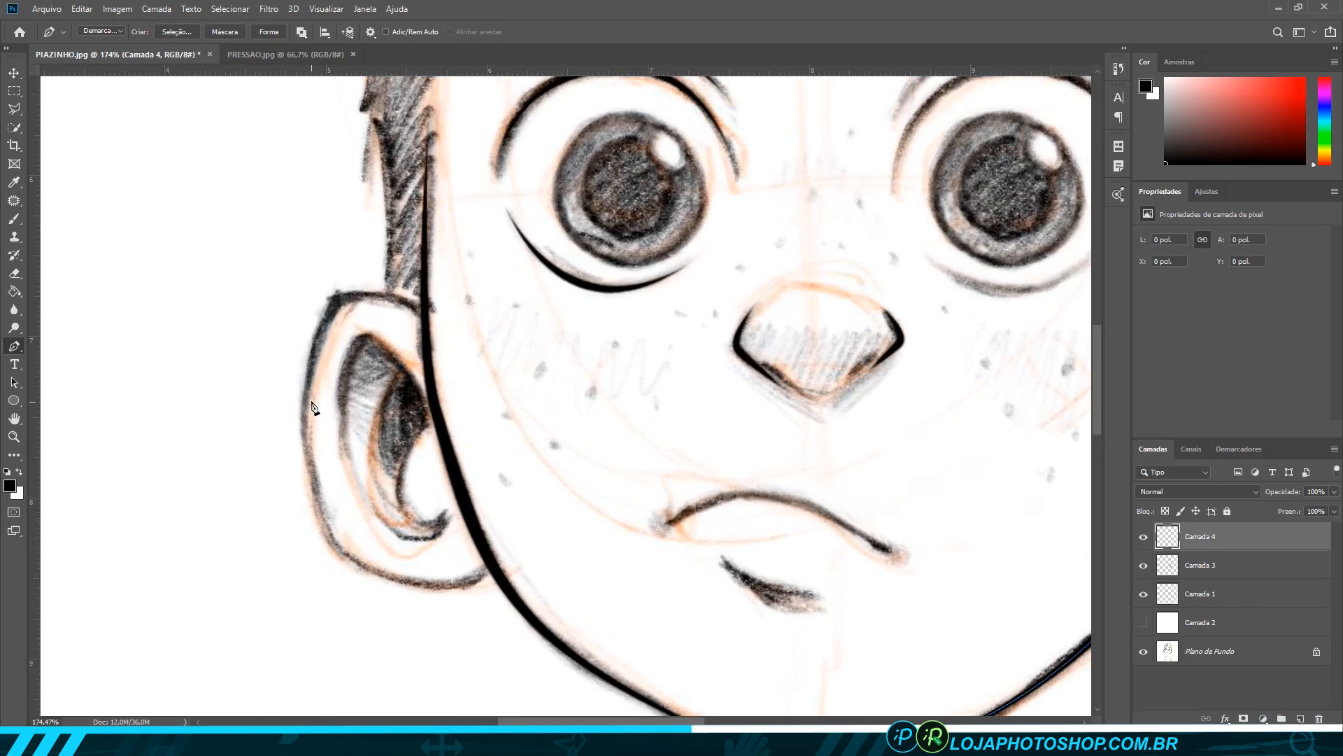
pyautogui.scroll(-2, 313, 407)
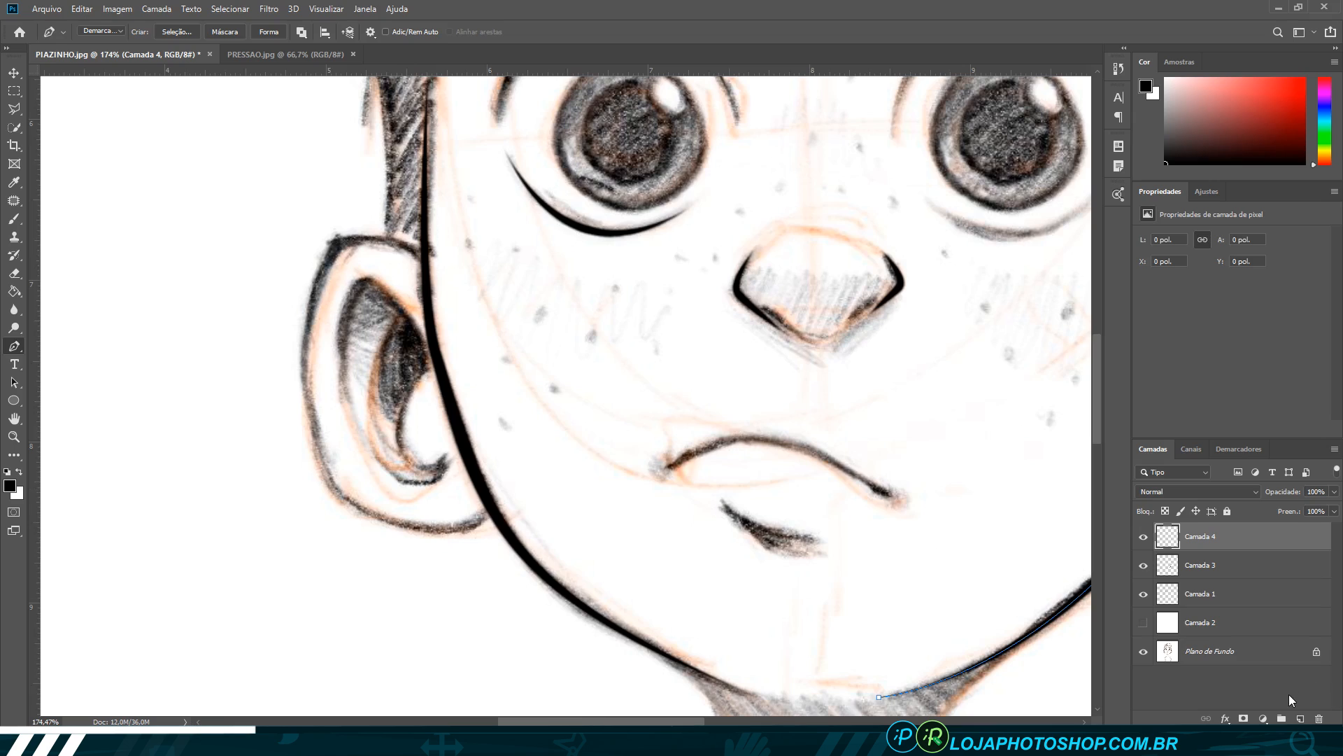
pyautogui.click(1144, 536)
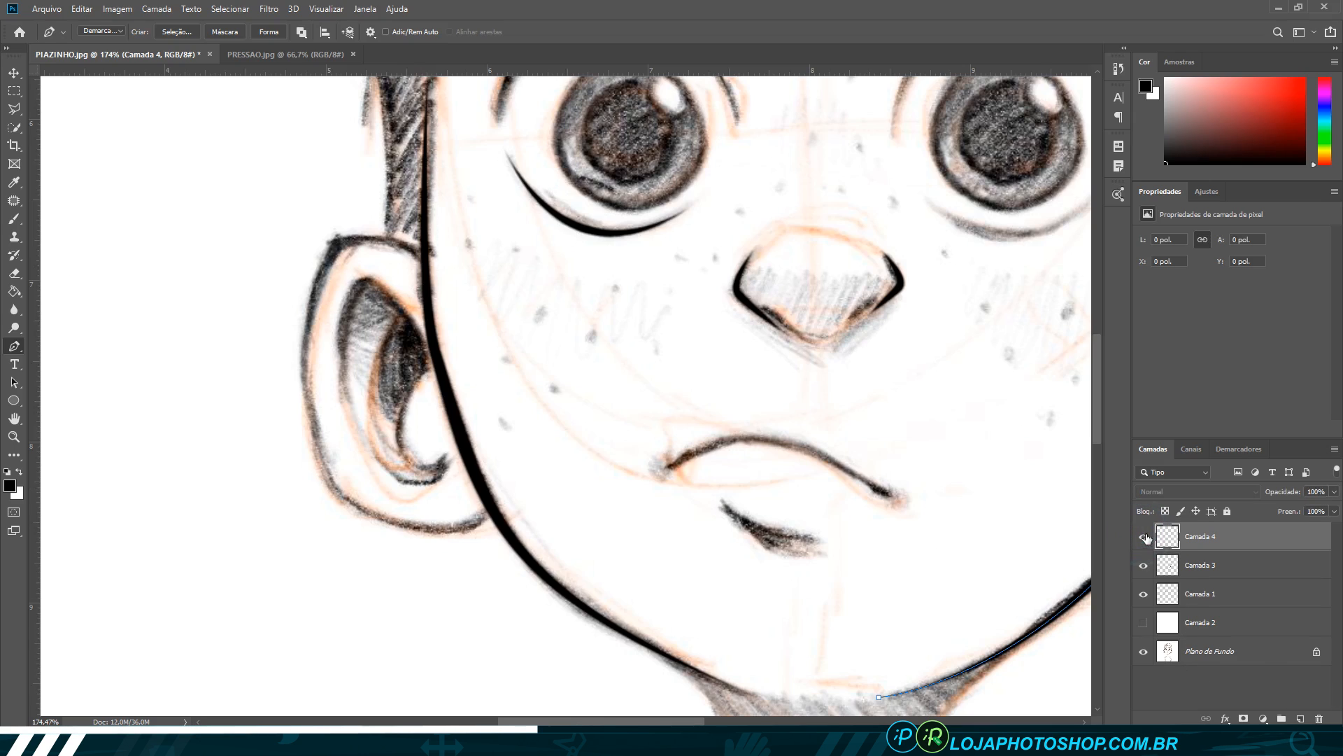
# - Undo the anchor point added by the left ear and delete the leftover path on the face's right contour
pyautogui.click(425, 254)
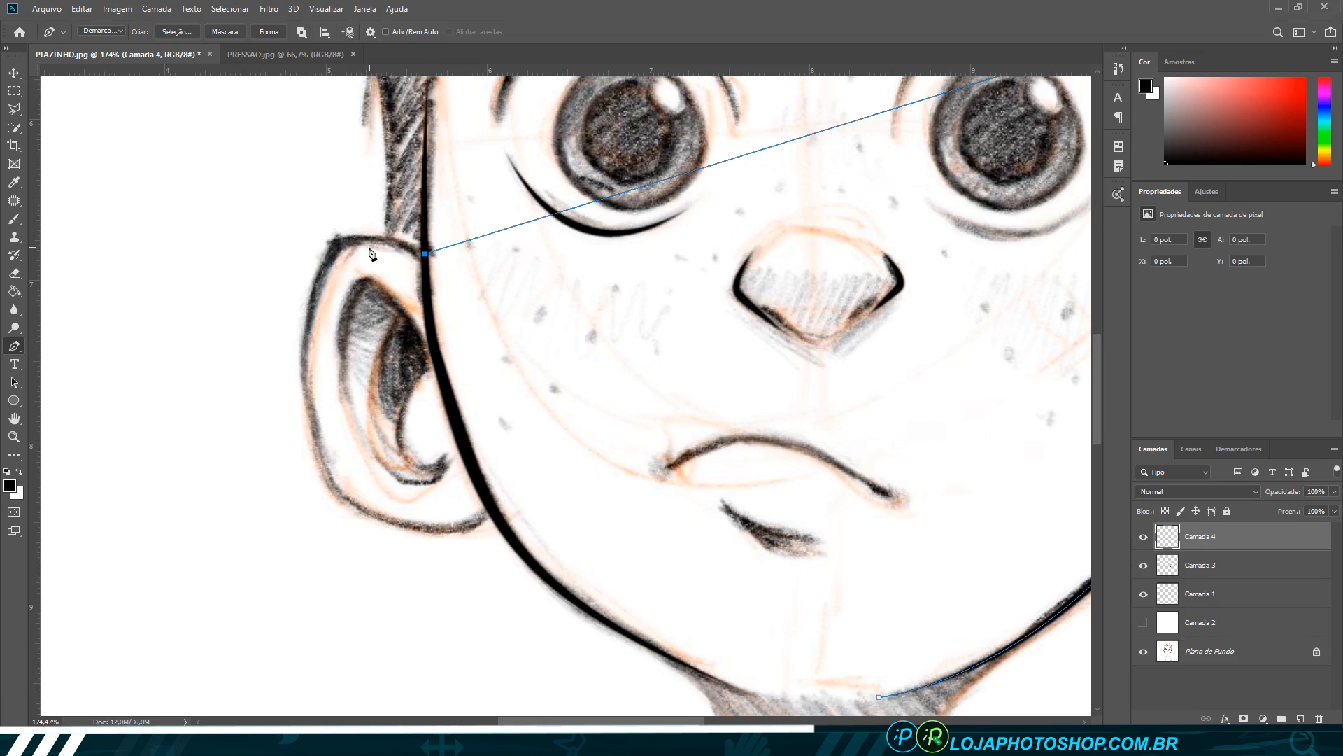
pyautogui.hotkey('ctrl', 'z')
pyautogui.scroll(-3, 370, 254)
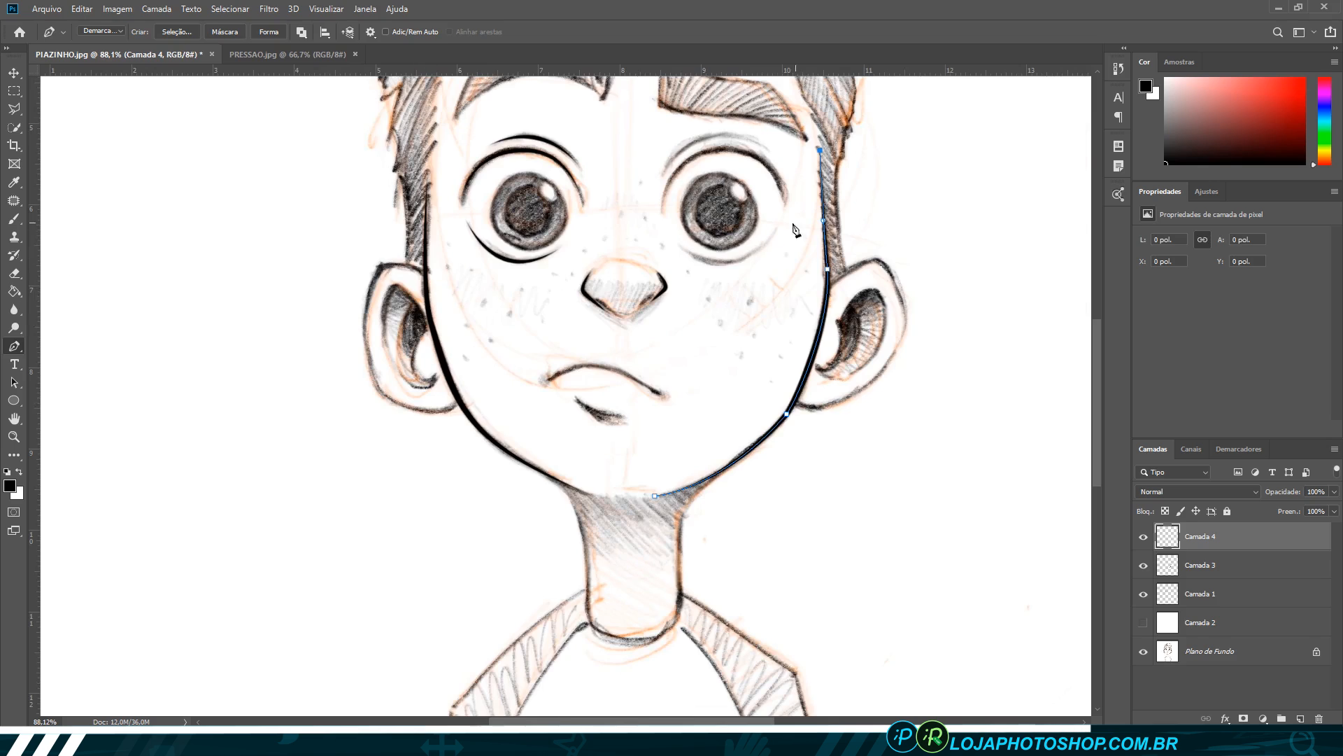
pyautogui.rightClick(826, 222)
pyautogui.click(857, 256)
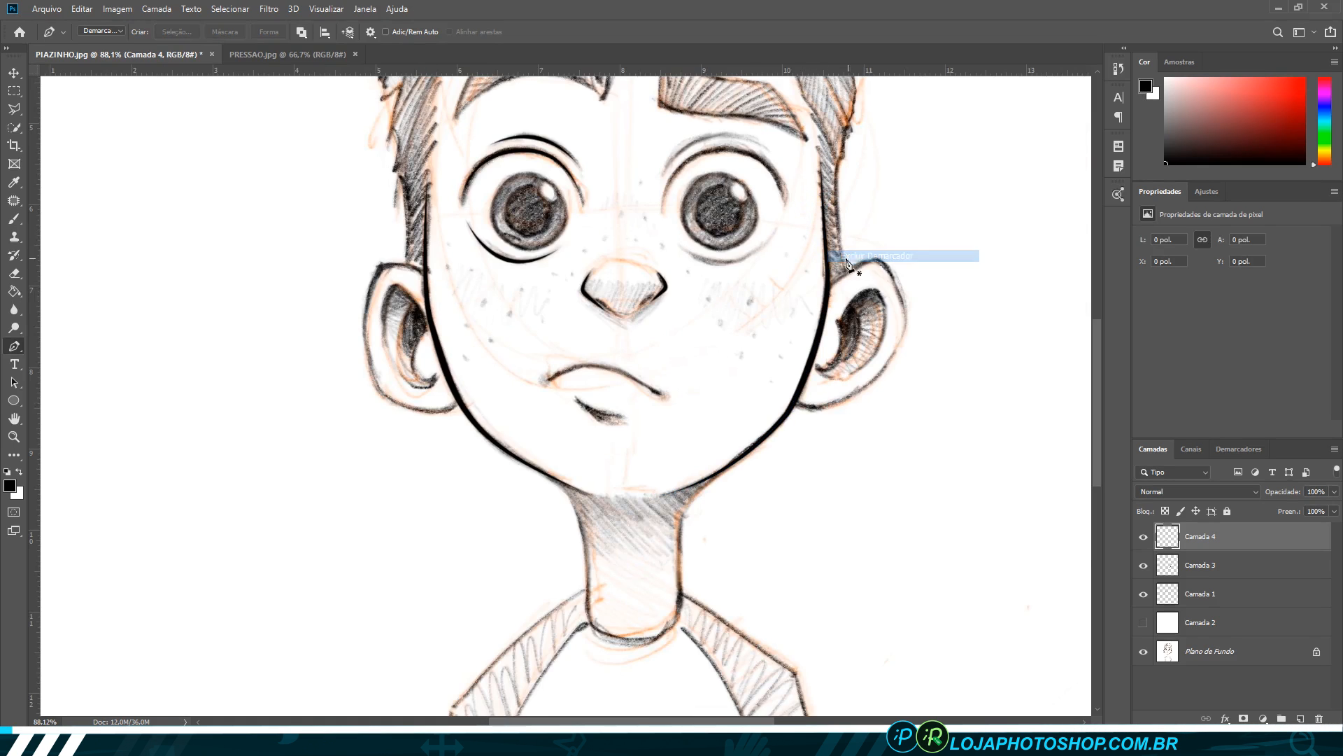
# - Trace a closed Pen path around the left ear's outer outline and back along the face contour, and switch to the Brush tool
pyautogui.scroll(5, 560, 265)
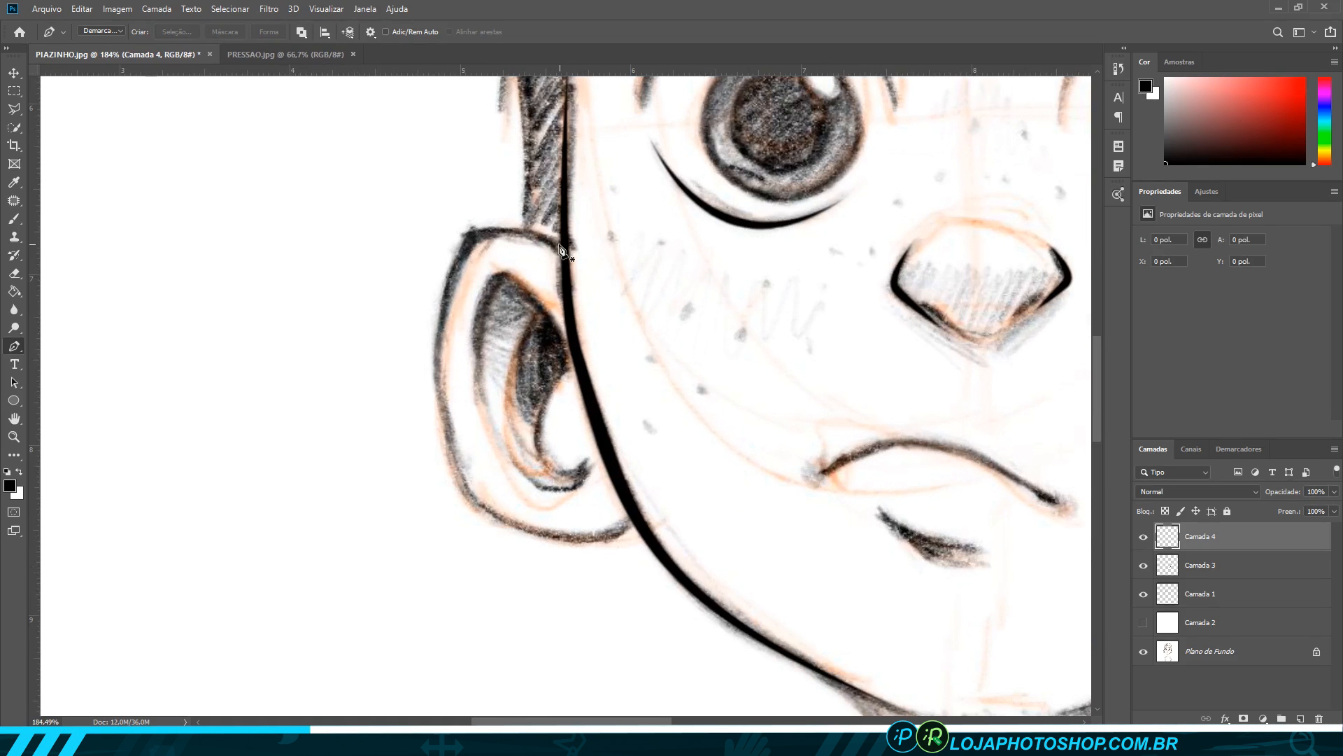
pyautogui.click(565, 253)
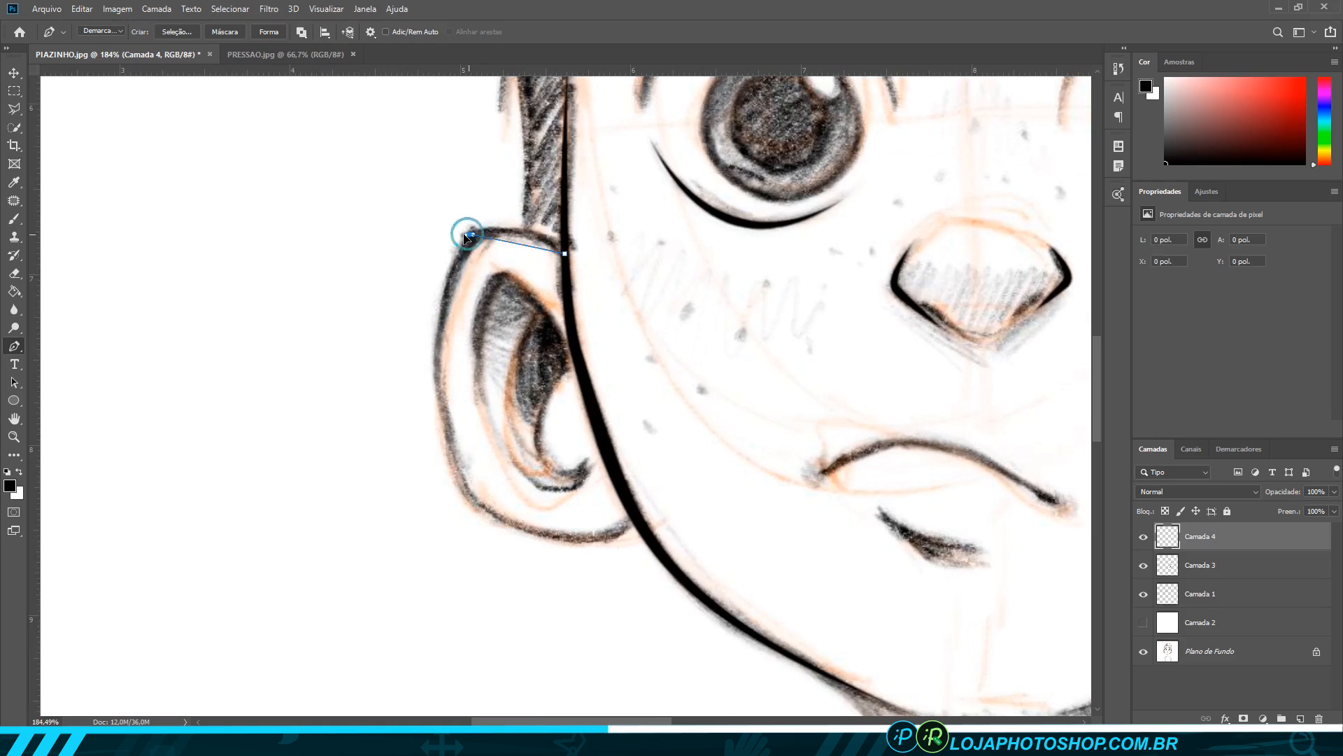
pyautogui.moveTo(469, 234); pyautogui.dragTo(387, 249)
pyautogui.click(435, 381)
pyautogui.moveTo(477, 503); pyautogui.dragTo(500, 515)
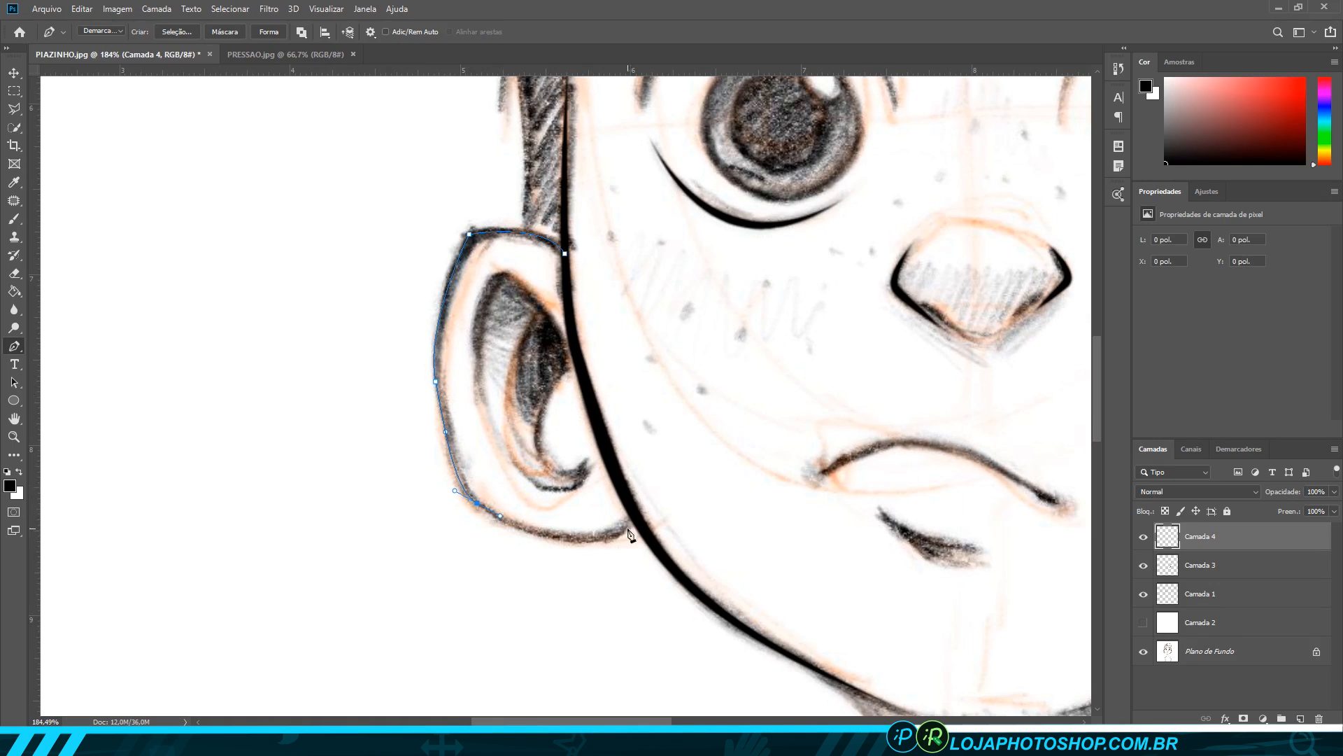
pyautogui.moveTo(632, 517); pyautogui.dragTo(682, 463)
pyautogui.click(573, 340)
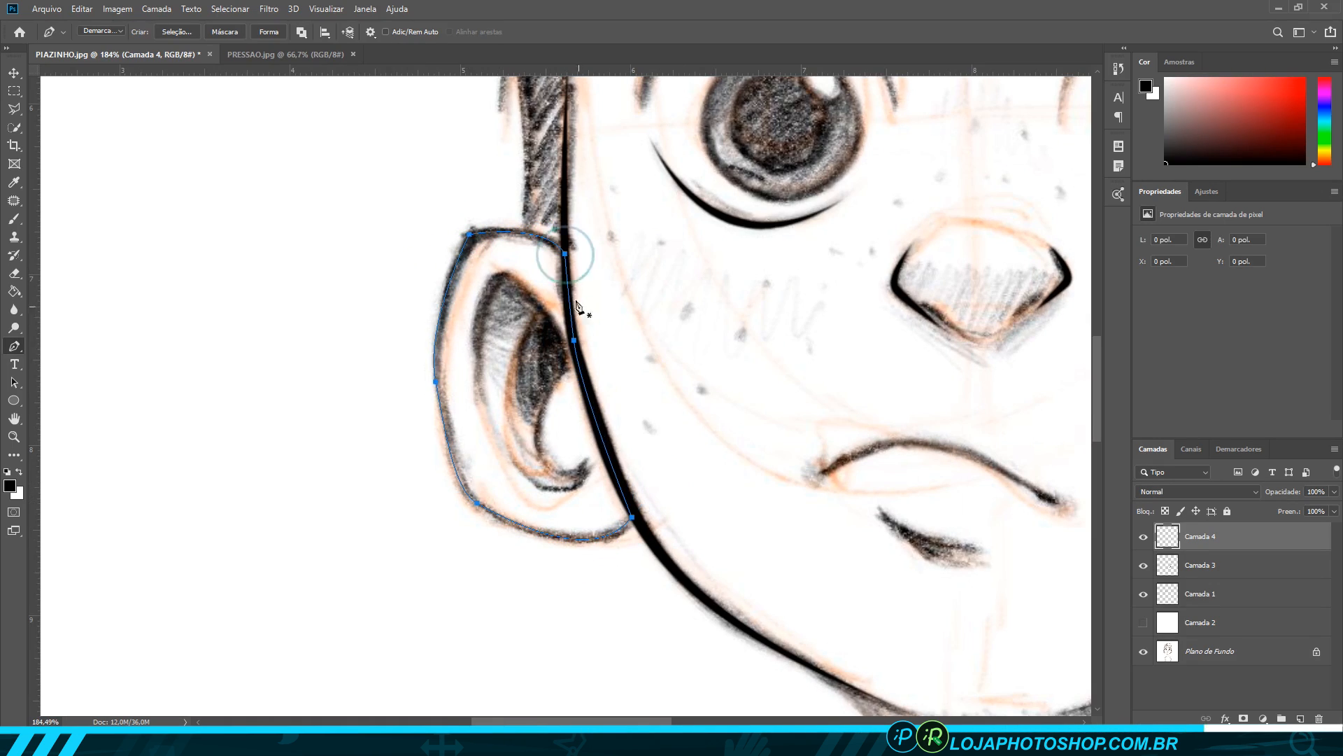
pyautogui.click(564, 253)
pyautogui.click(14, 218)
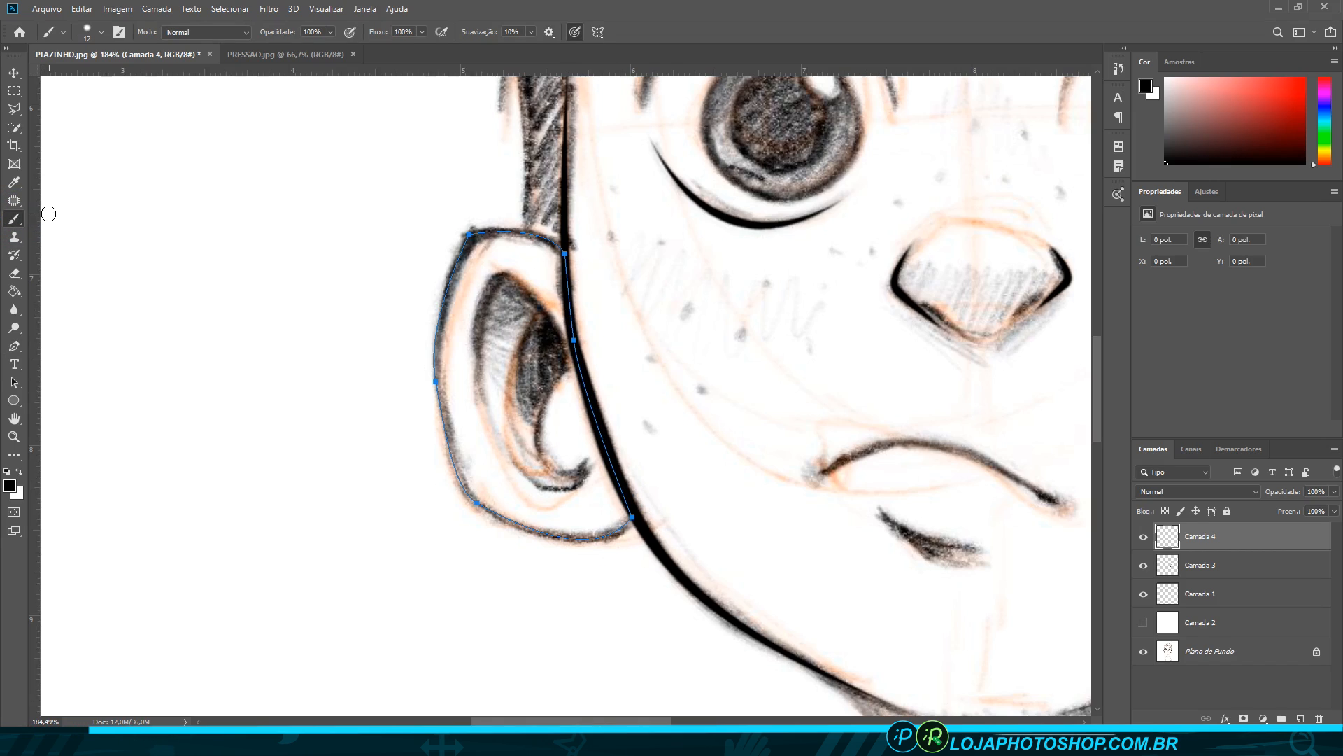
# - Set the brush size to 8 px for inking the left ear
pyautogui.click(102, 33)
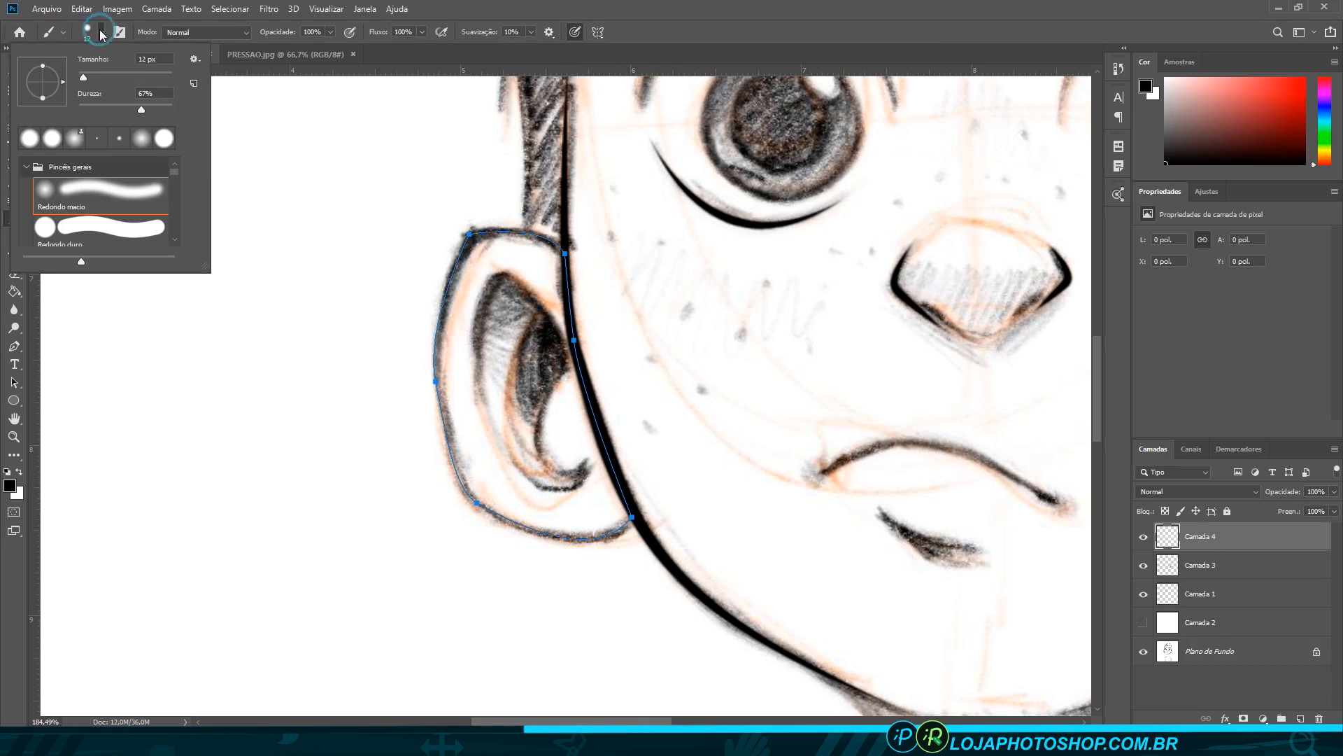
pyautogui.click(141, 60)
pyautogui.press('Down')
pyautogui.press('Down')
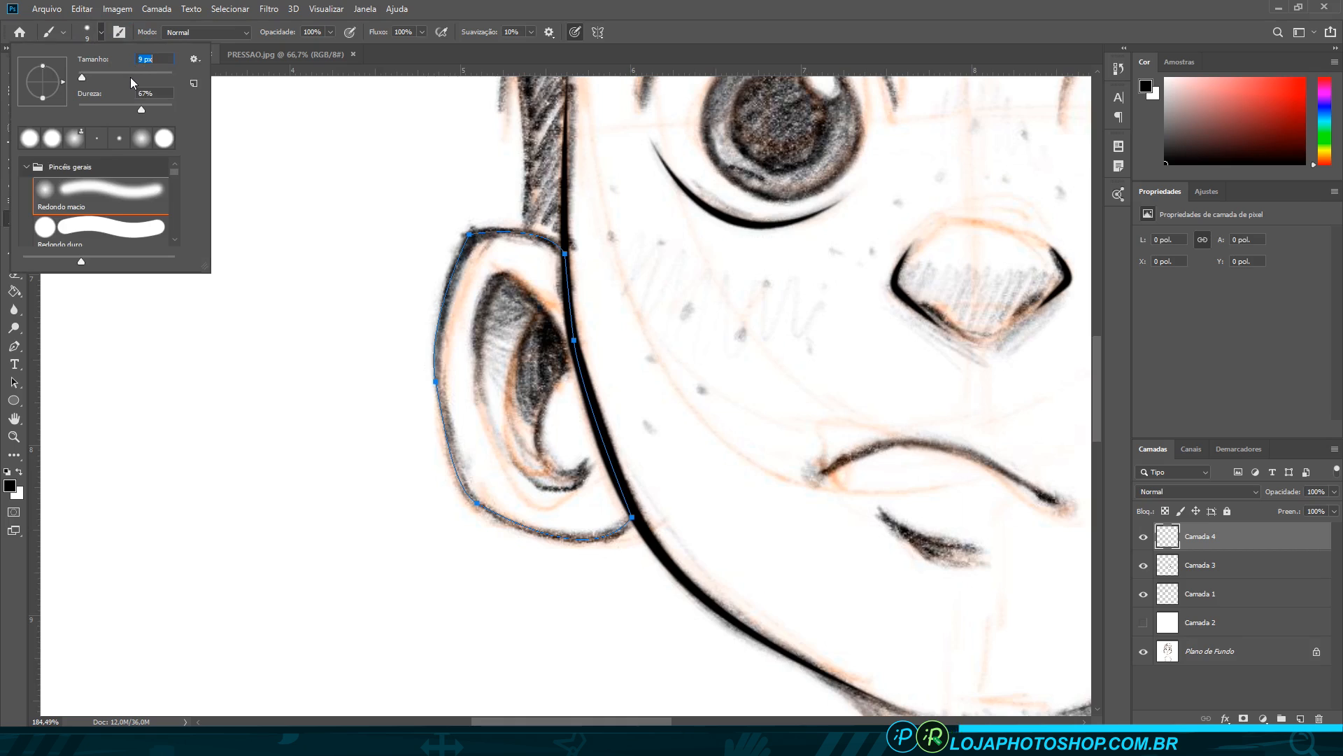
pyautogui.press('Down')
pyautogui.click(484, 8)
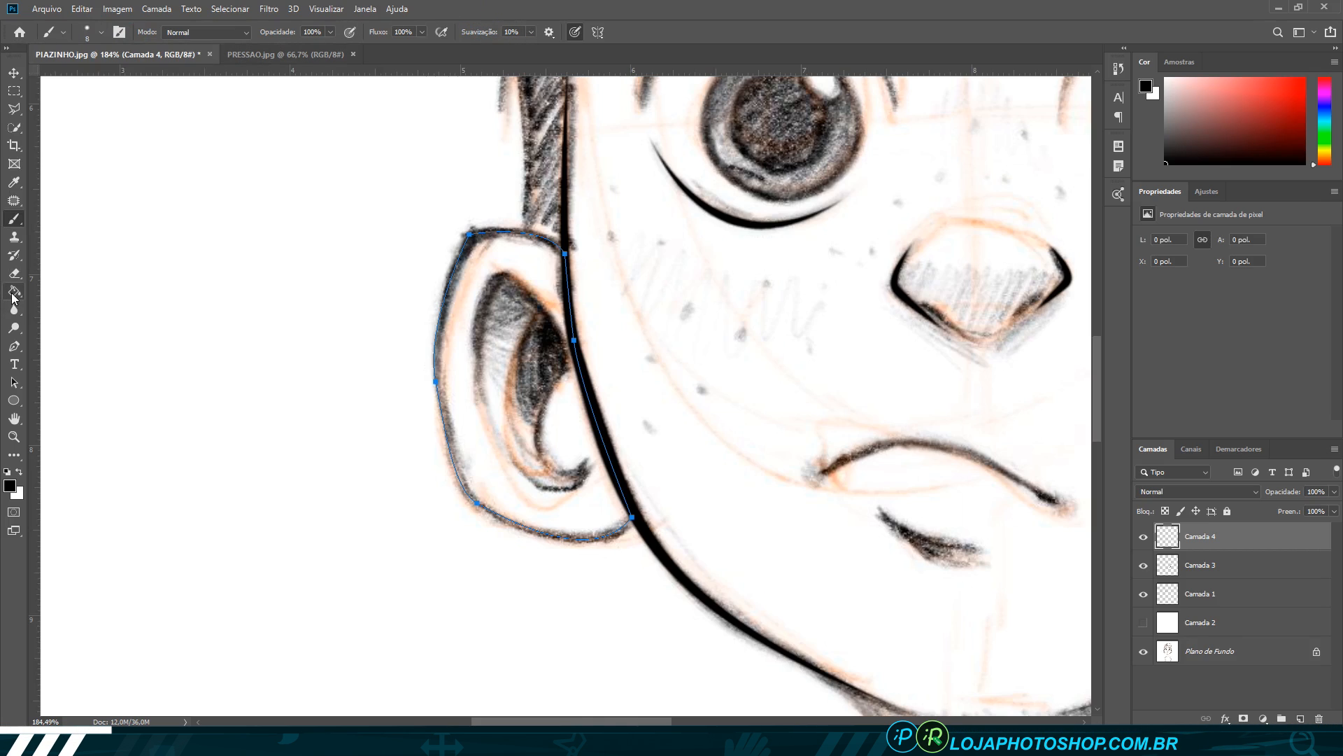
# - Stroke the left ear's outline path with the Brush, with Simulate Pressure turned off, and delete the path
pyautogui.click(14, 345)
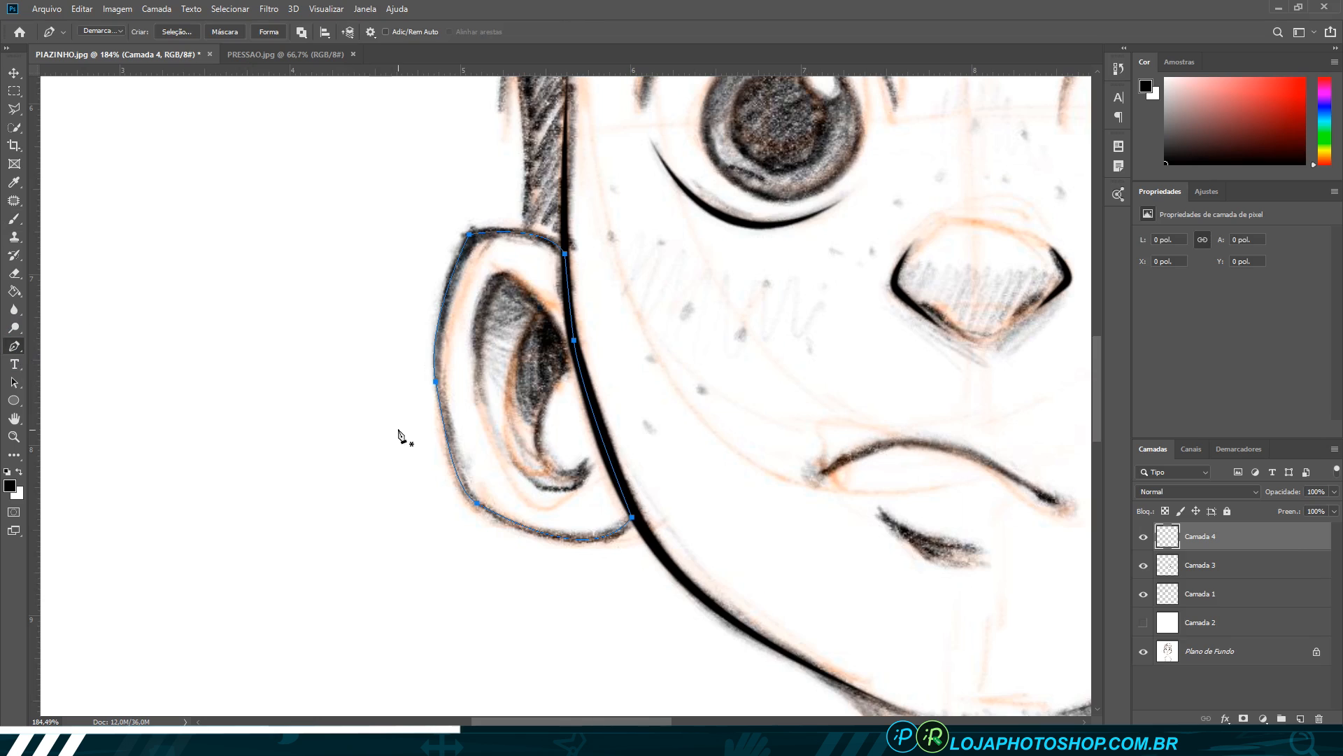
pyautogui.rightClick(446, 429)
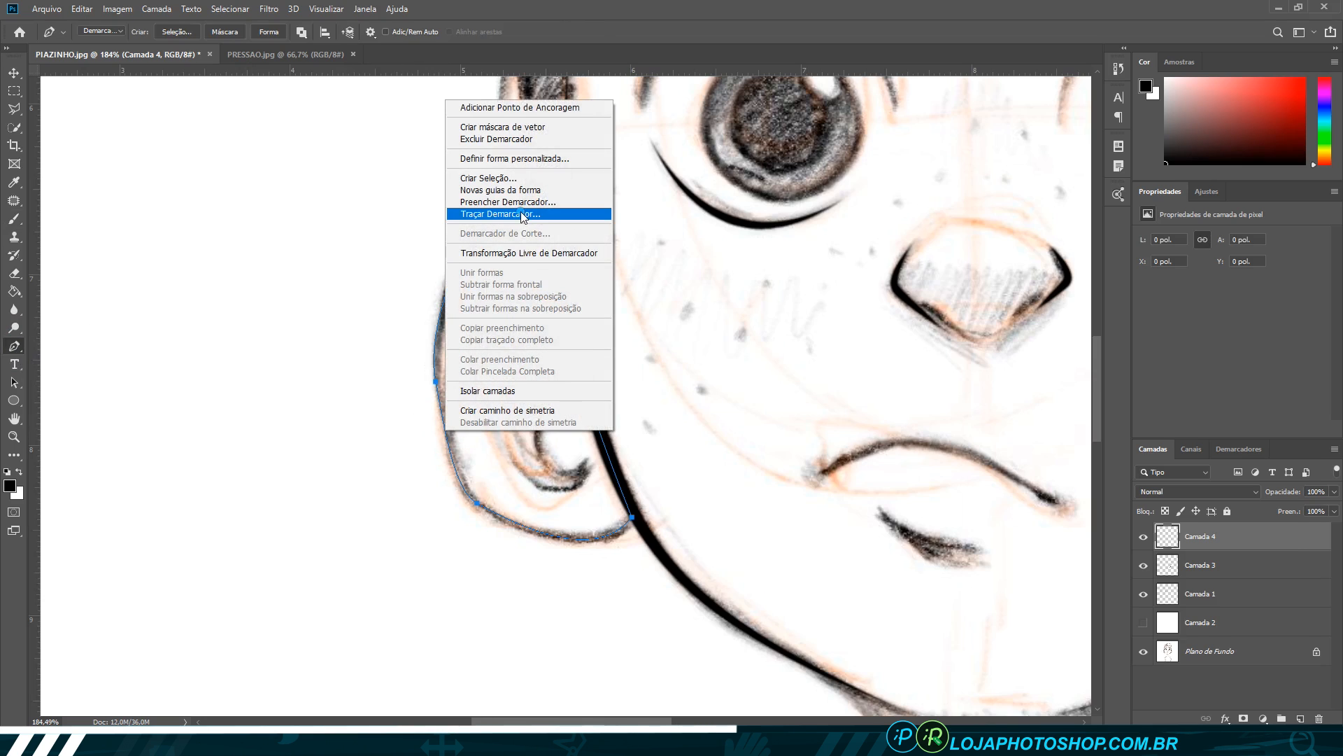
pyautogui.click(517, 213)
pyautogui.click(565, 249)
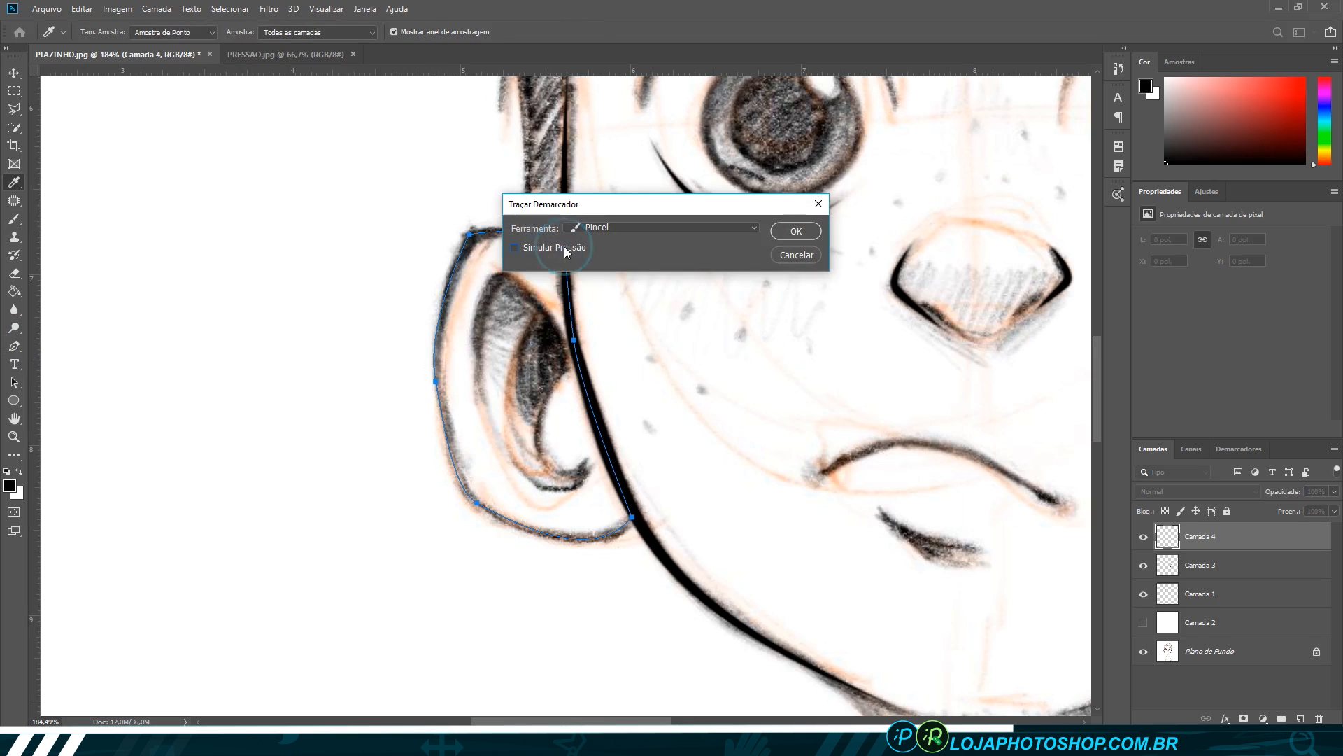
pyautogui.click(793, 230)
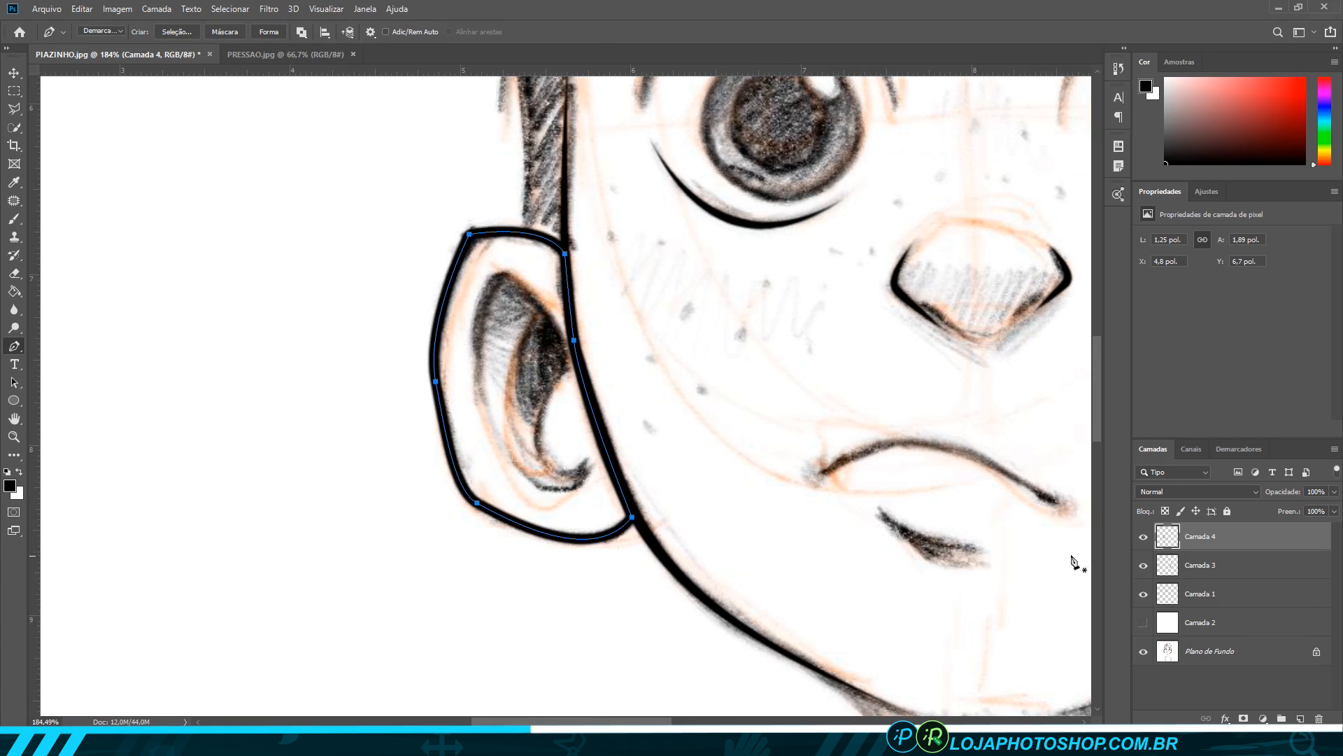
pyautogui.rightClick(596, 430)
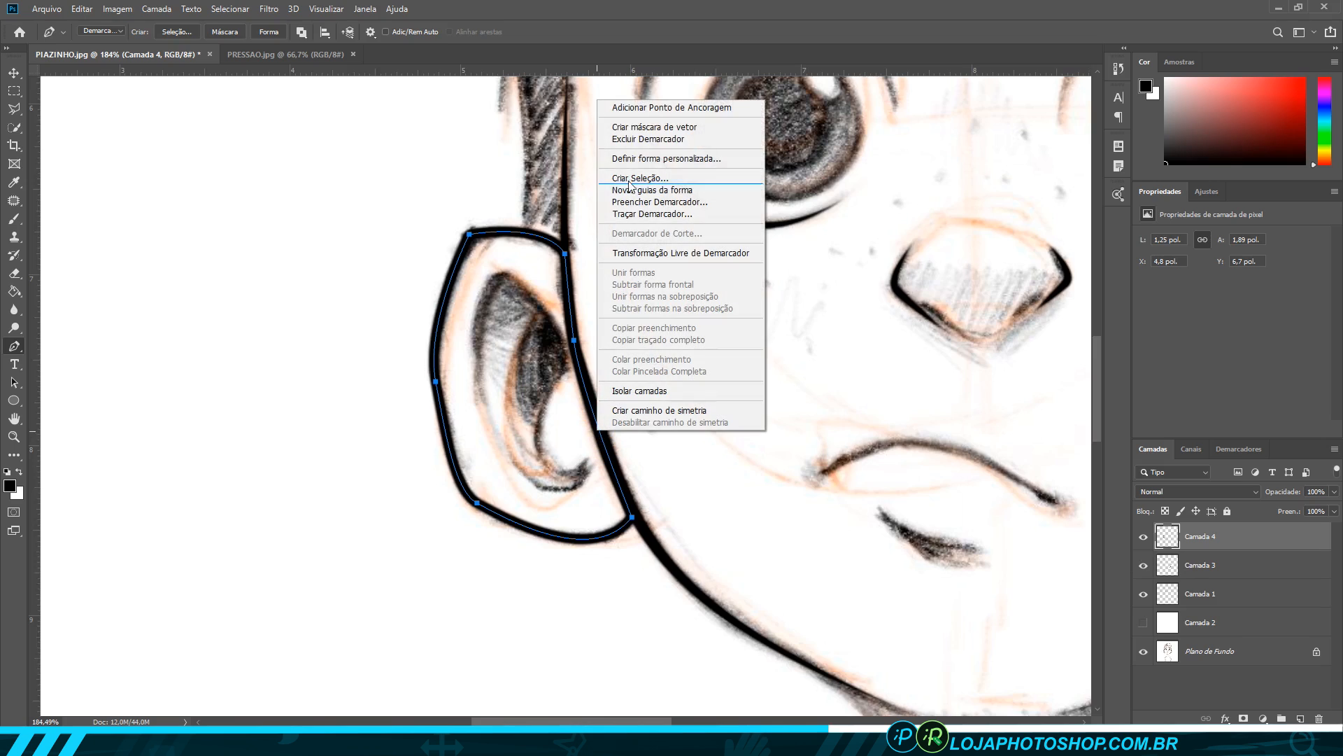
pyautogui.click(639, 138)
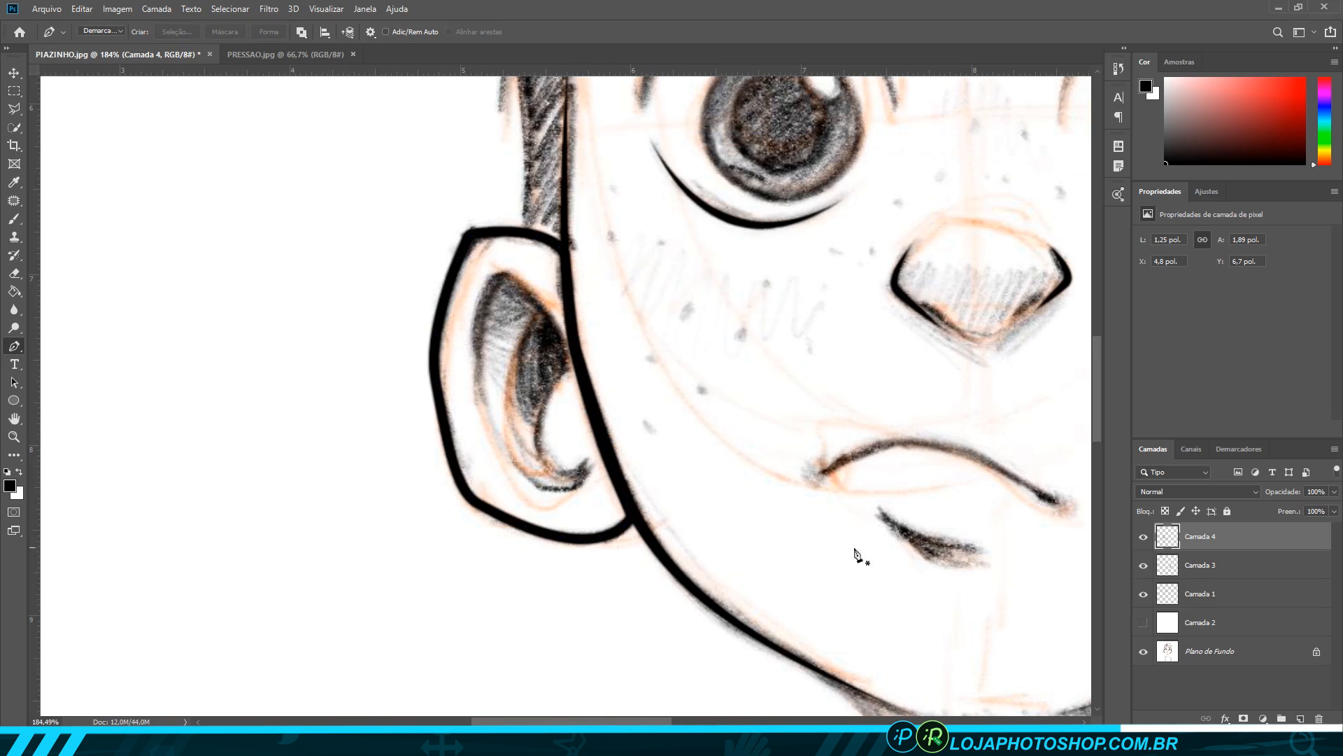
# - Show the white layer Camada 2 to check the inked lines without the sketch, and hide it again
pyautogui.click(1143, 622)
pyautogui.scroll(-5, 380, 459)
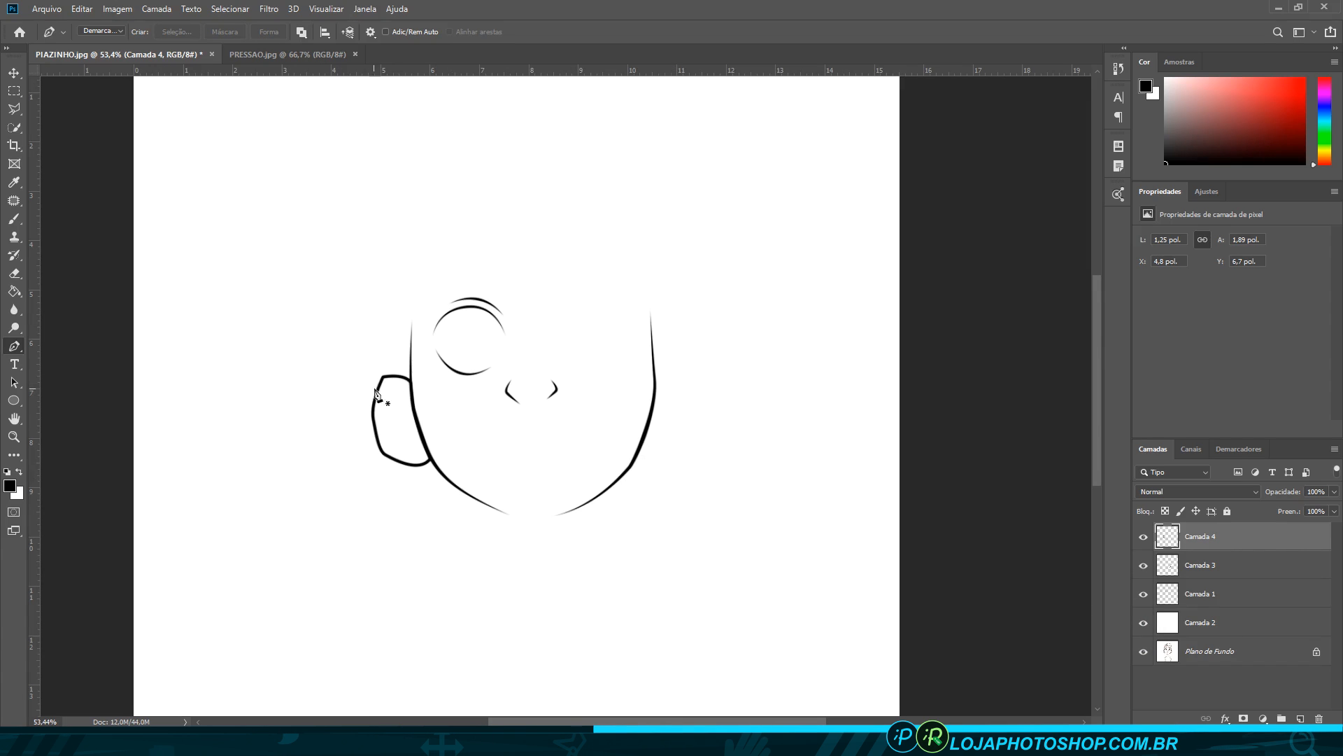
pyautogui.scroll(2, 439, 428)
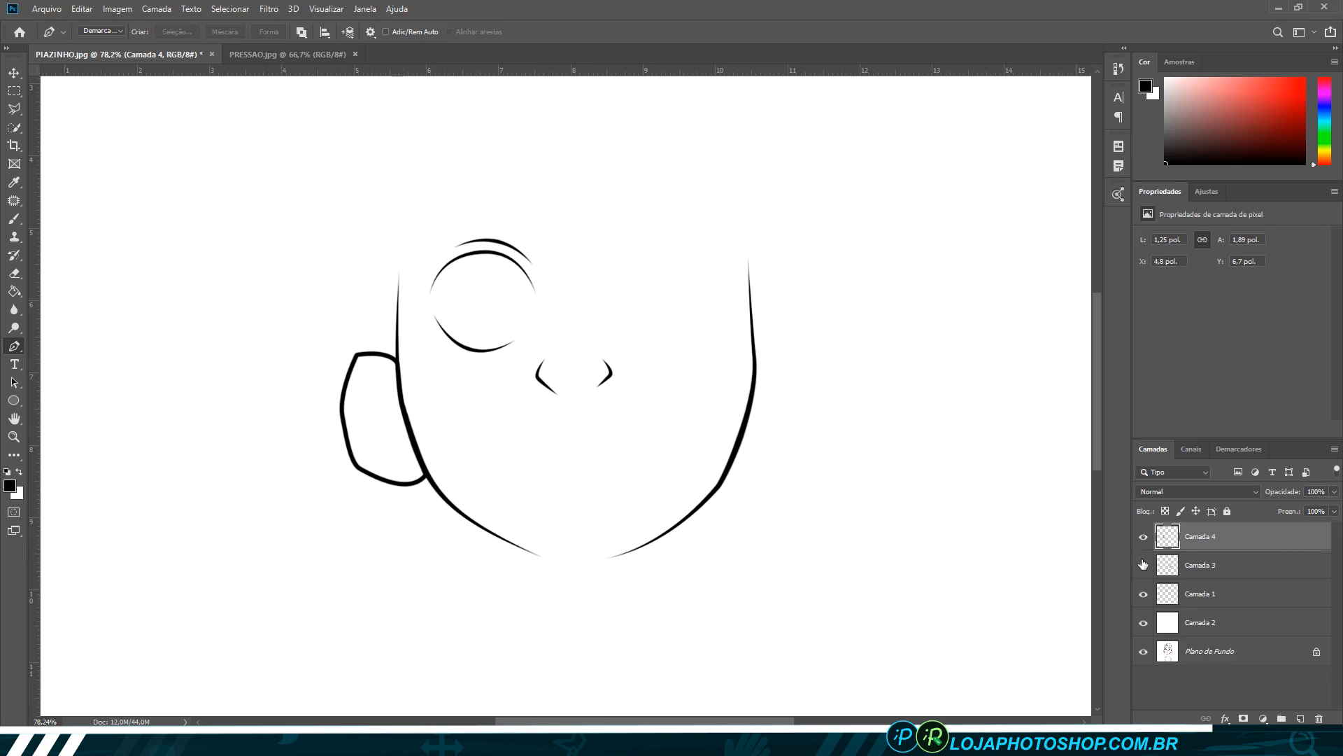
pyautogui.click(1144, 623)
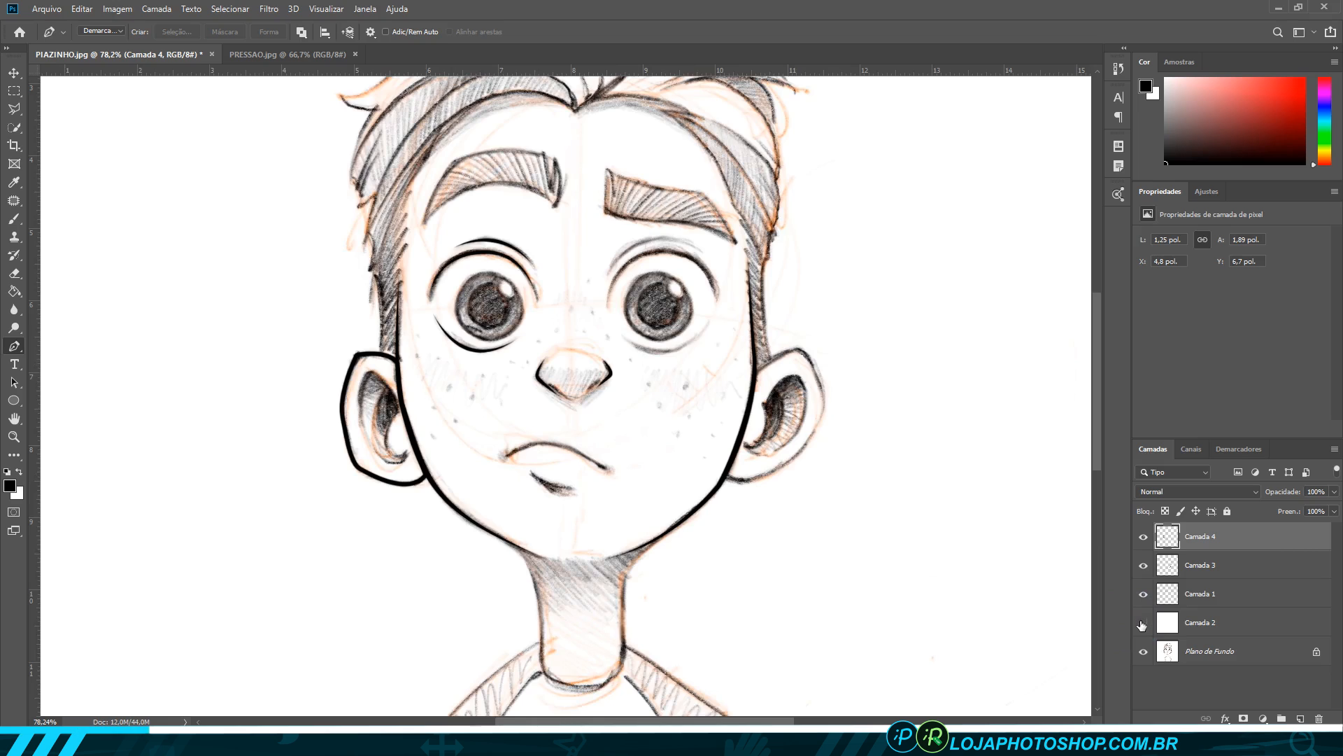
# - Add a new layer above Camada 4 and trace a curved Pen path along the left ear's inner fold
pyautogui.scroll(5, 255, 414)
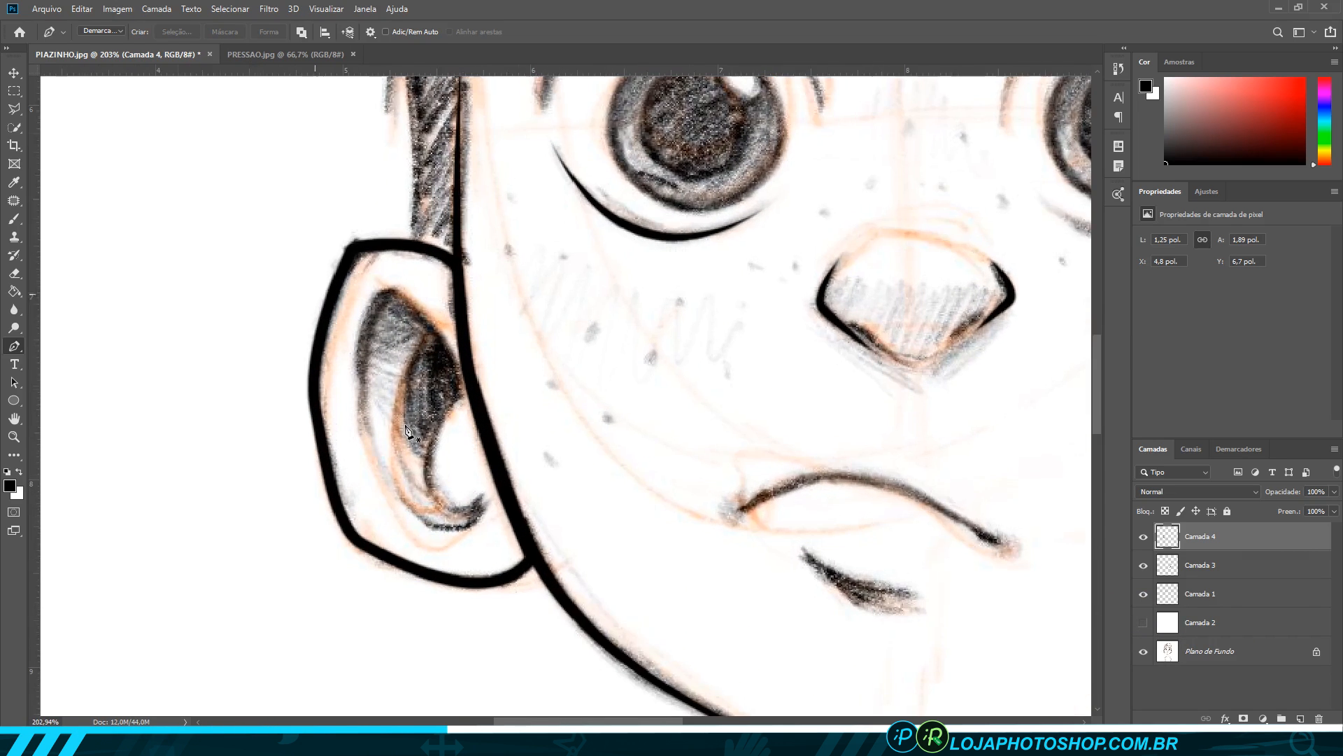
pyautogui.scroll(2, 406, 429)
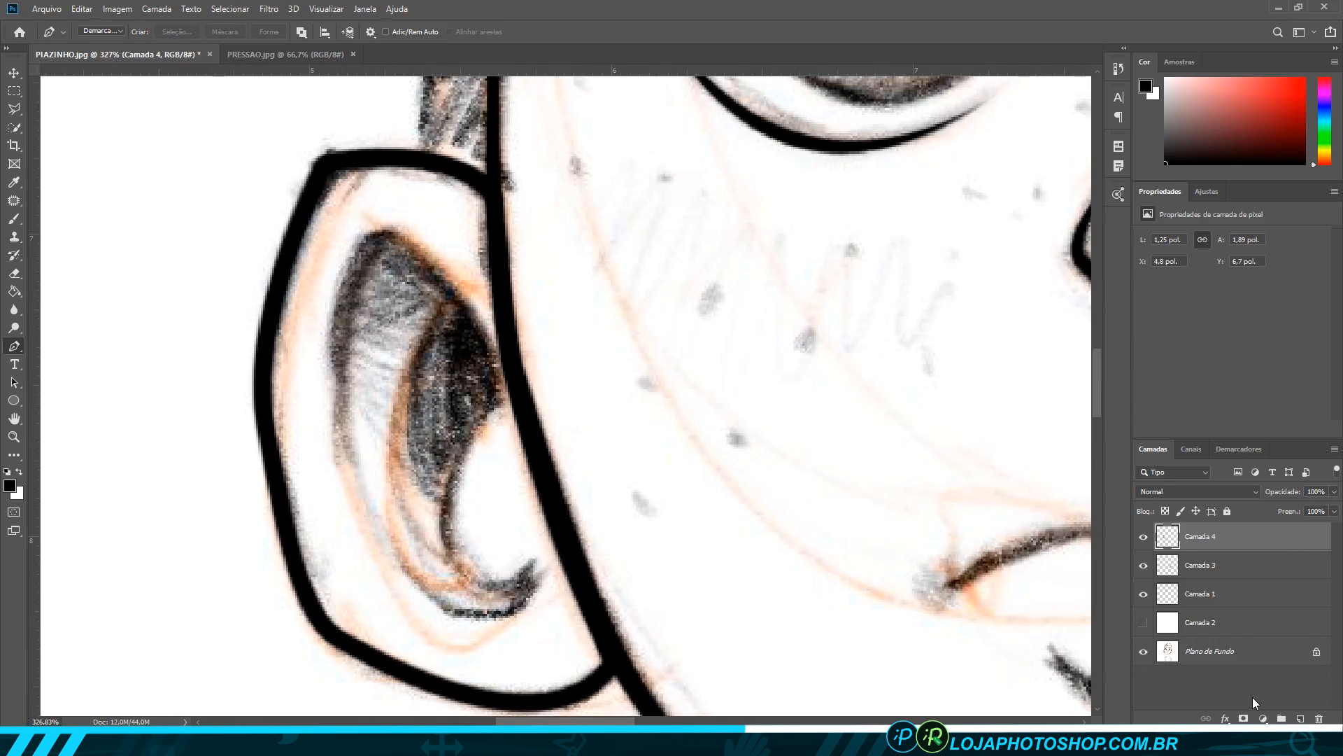
pyautogui.click(1300, 719)
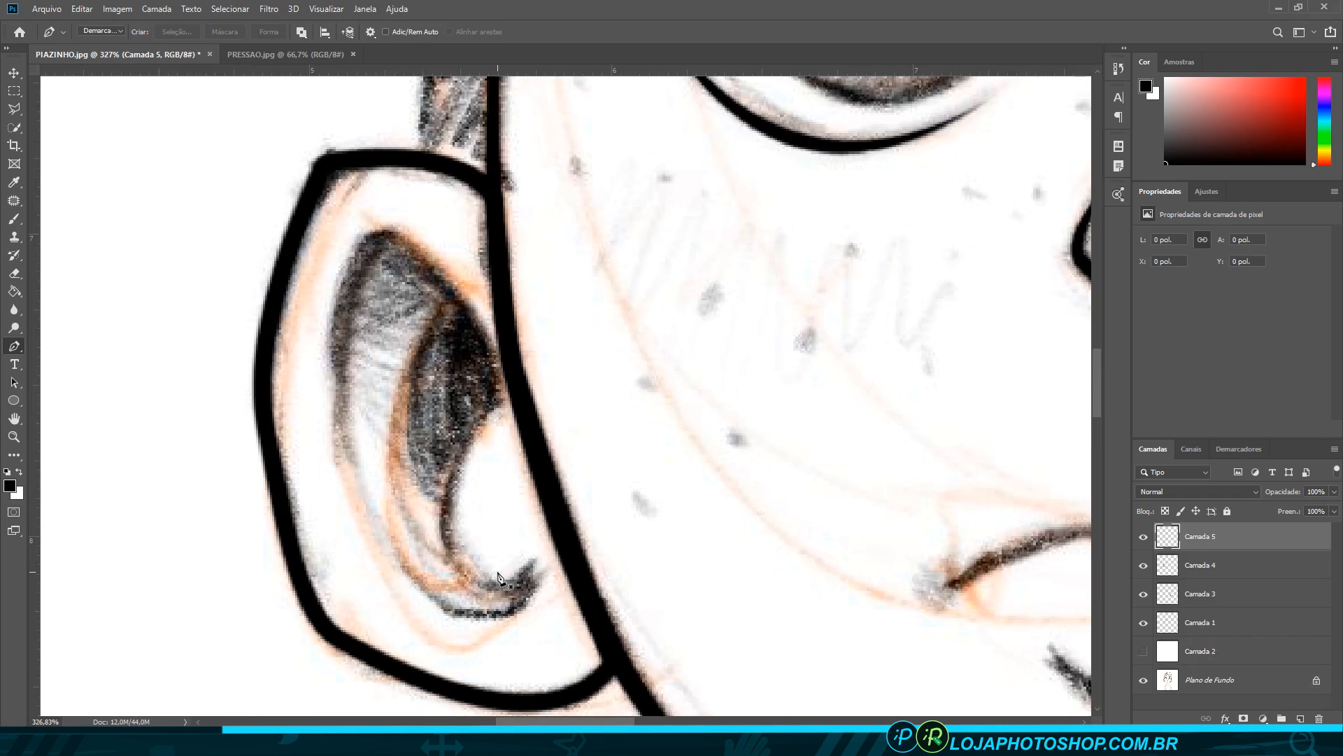
pyautogui.click(334, 437)
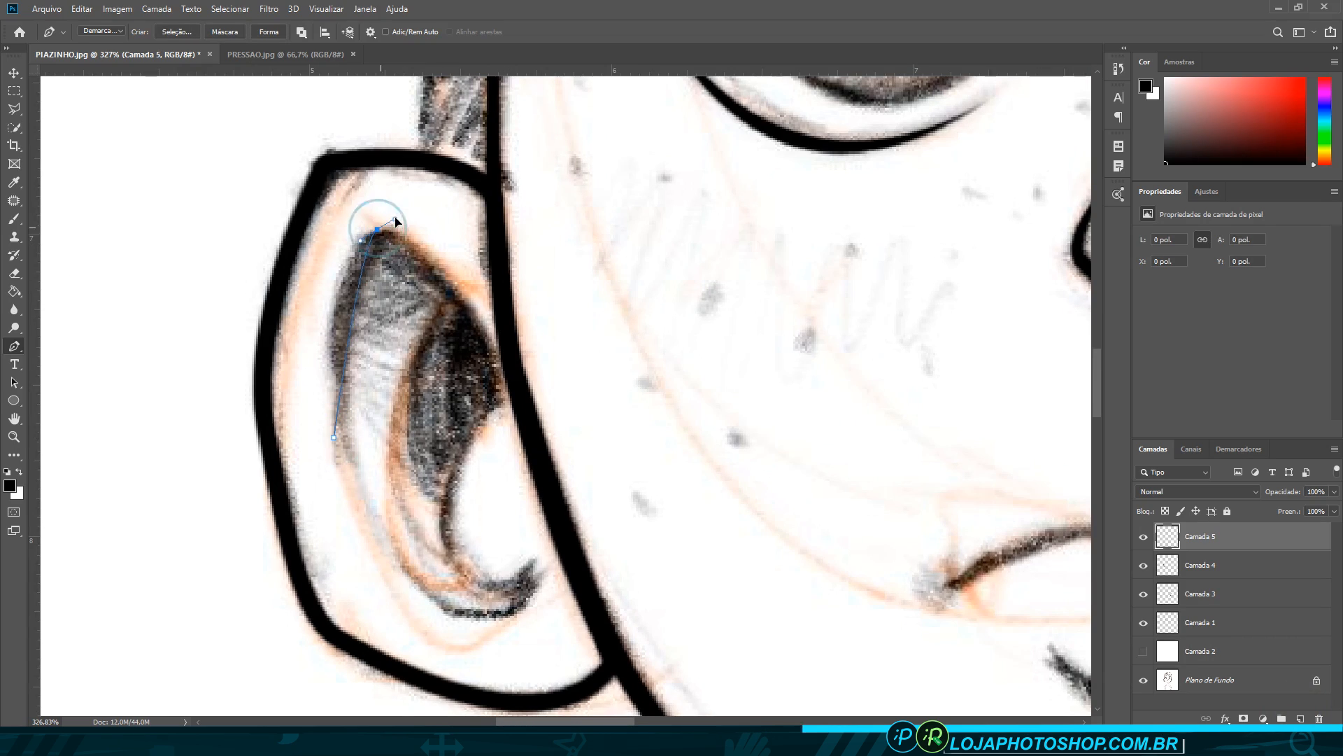
pyautogui.moveTo(378, 230); pyautogui.dragTo(436, 207)
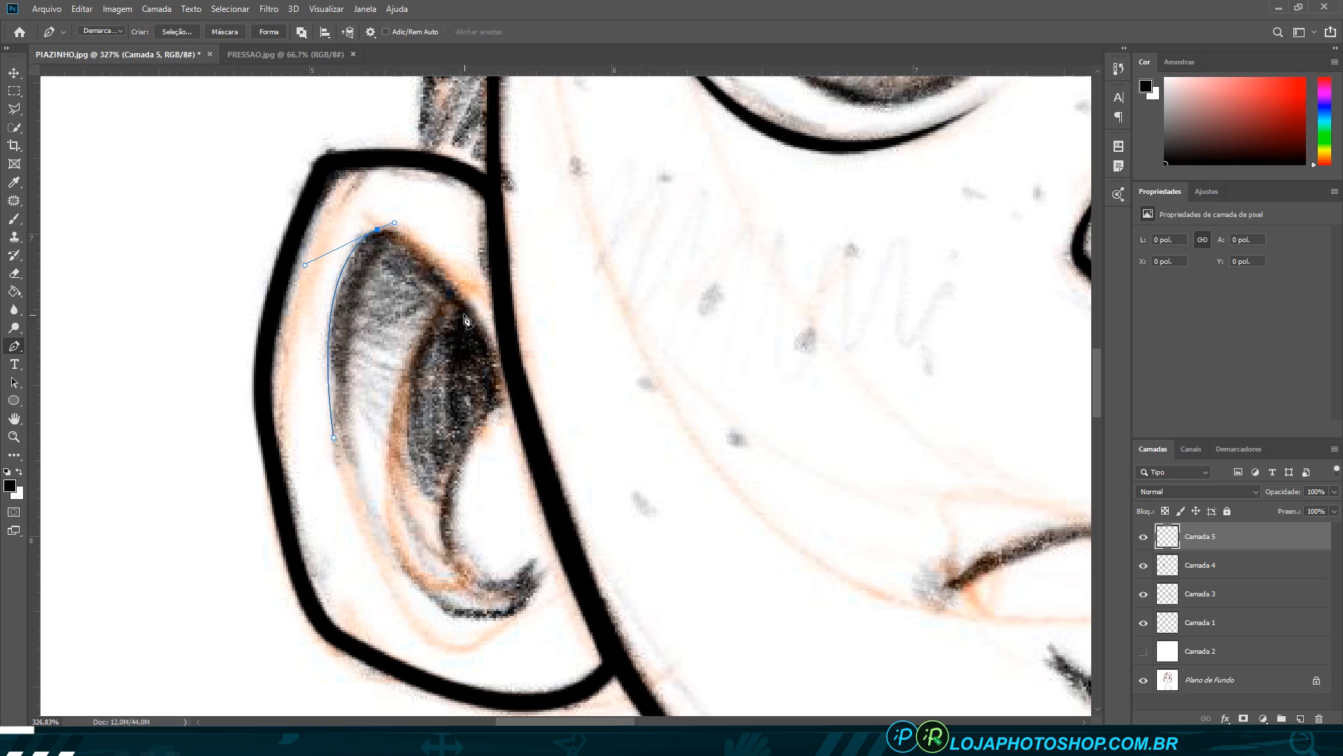
pyautogui.click(456, 291)
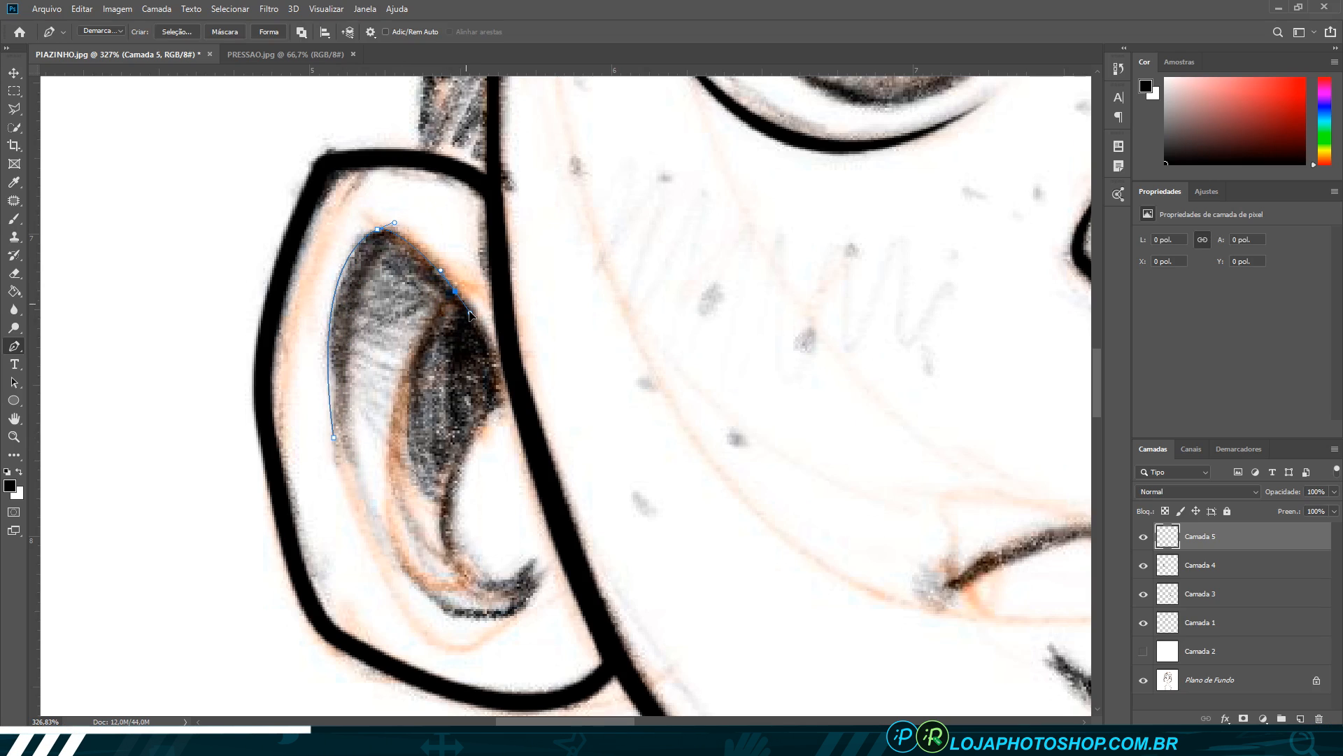
pyautogui.moveTo(476, 427); pyautogui.dragTo(459, 442)
pyautogui.moveTo(533, 579); pyautogui.dragTo(642, 558)
pyautogui.moveTo(385, 549); pyautogui.dragTo(308, 445)
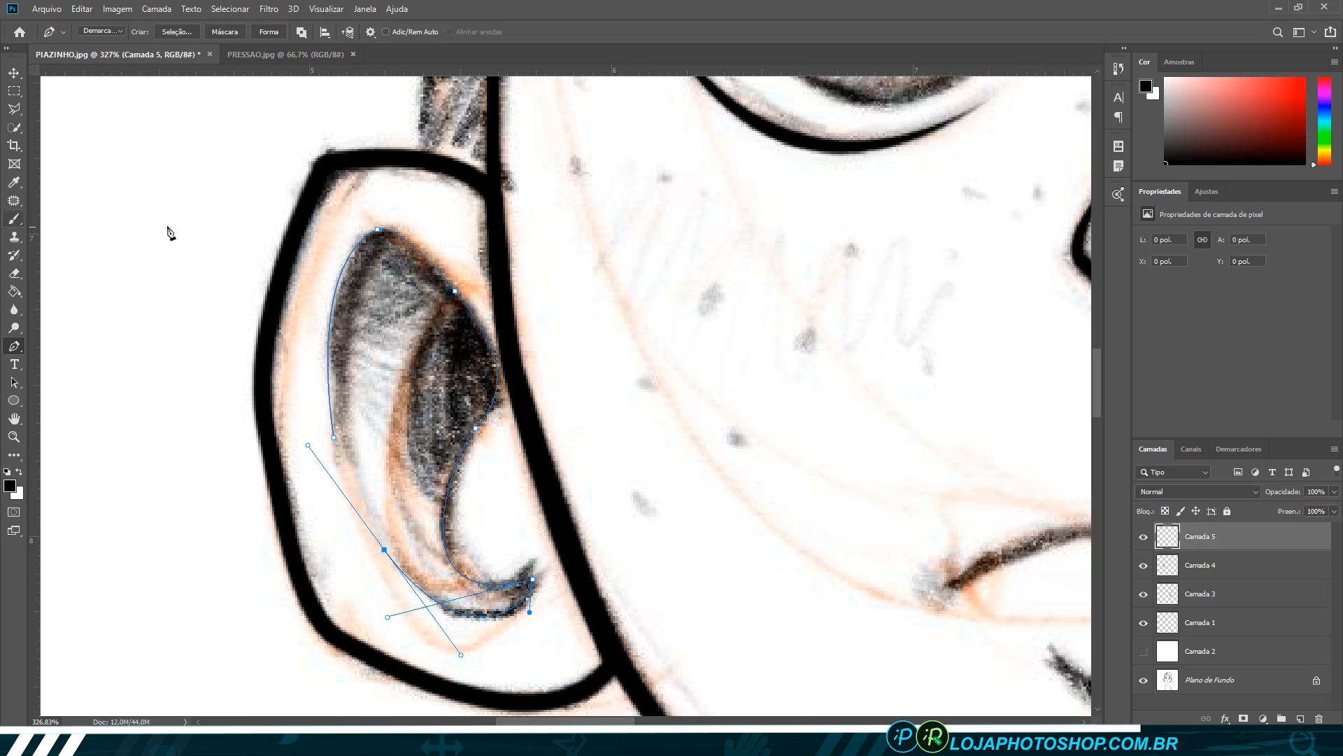
# - Stroke the inner ear path with the Brush and Simulate Pressure for tapered ends, and delete the path
pyautogui.rightClick(329, 358)
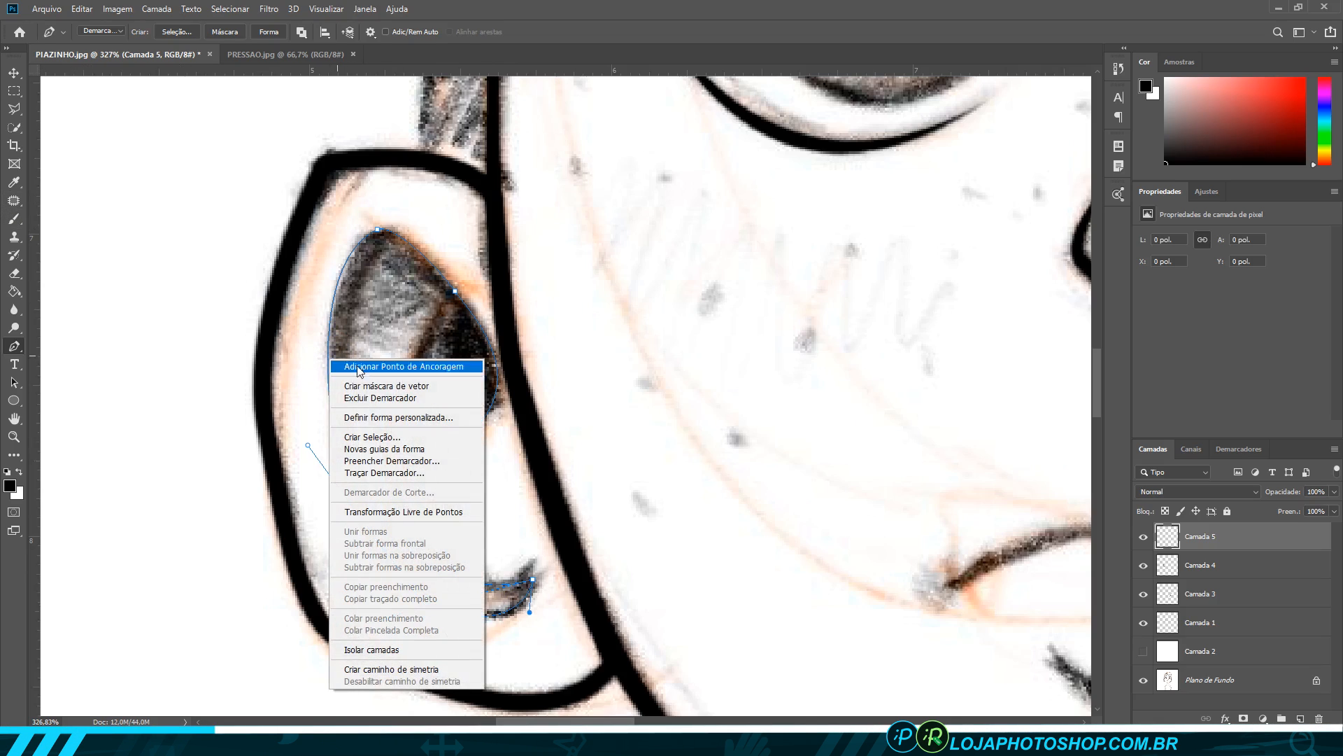
pyautogui.click(386, 473)
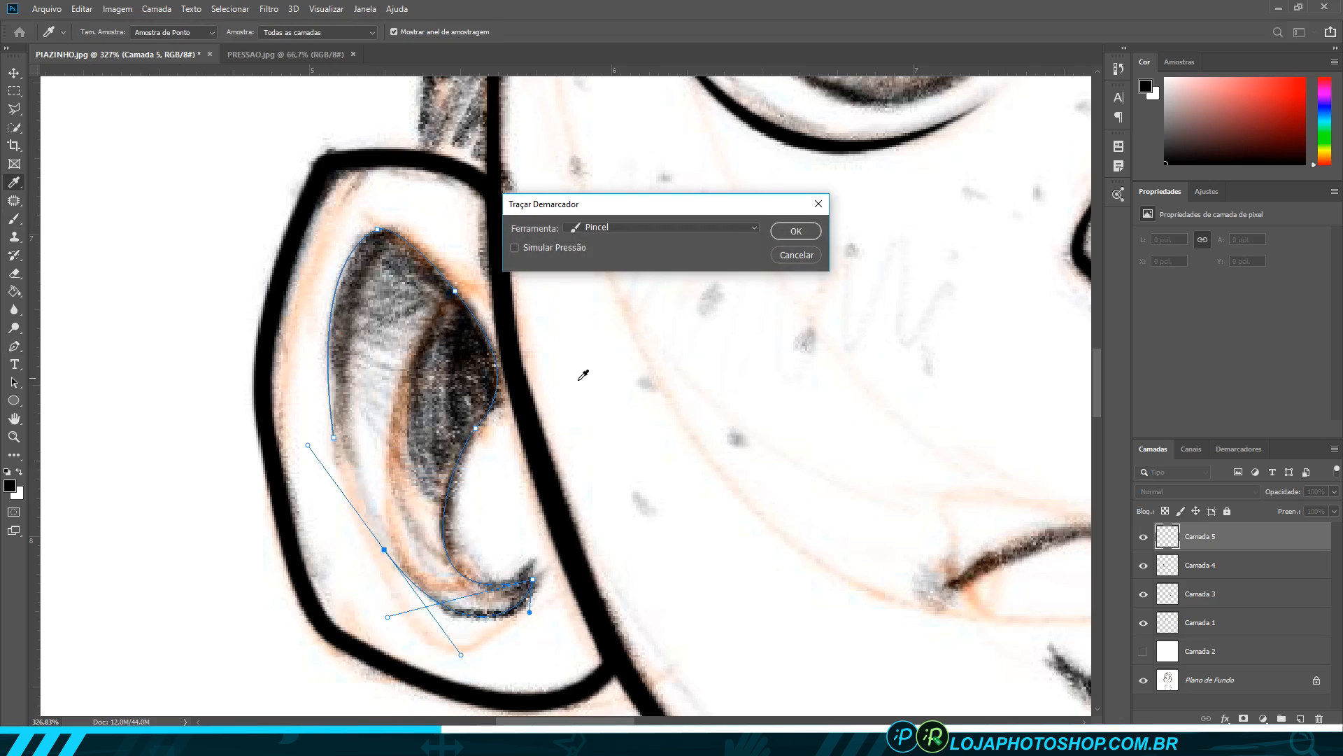
pyautogui.click(800, 231)
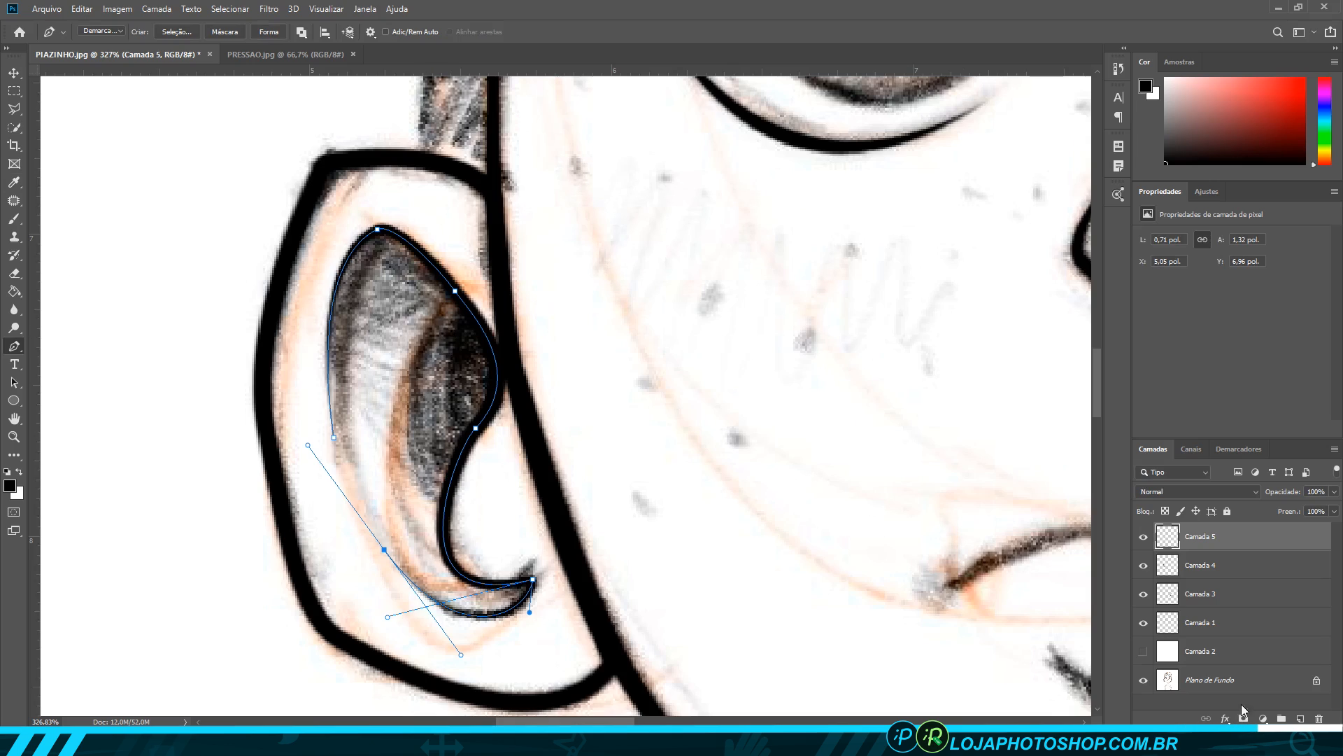
pyautogui.rightClick(460, 480)
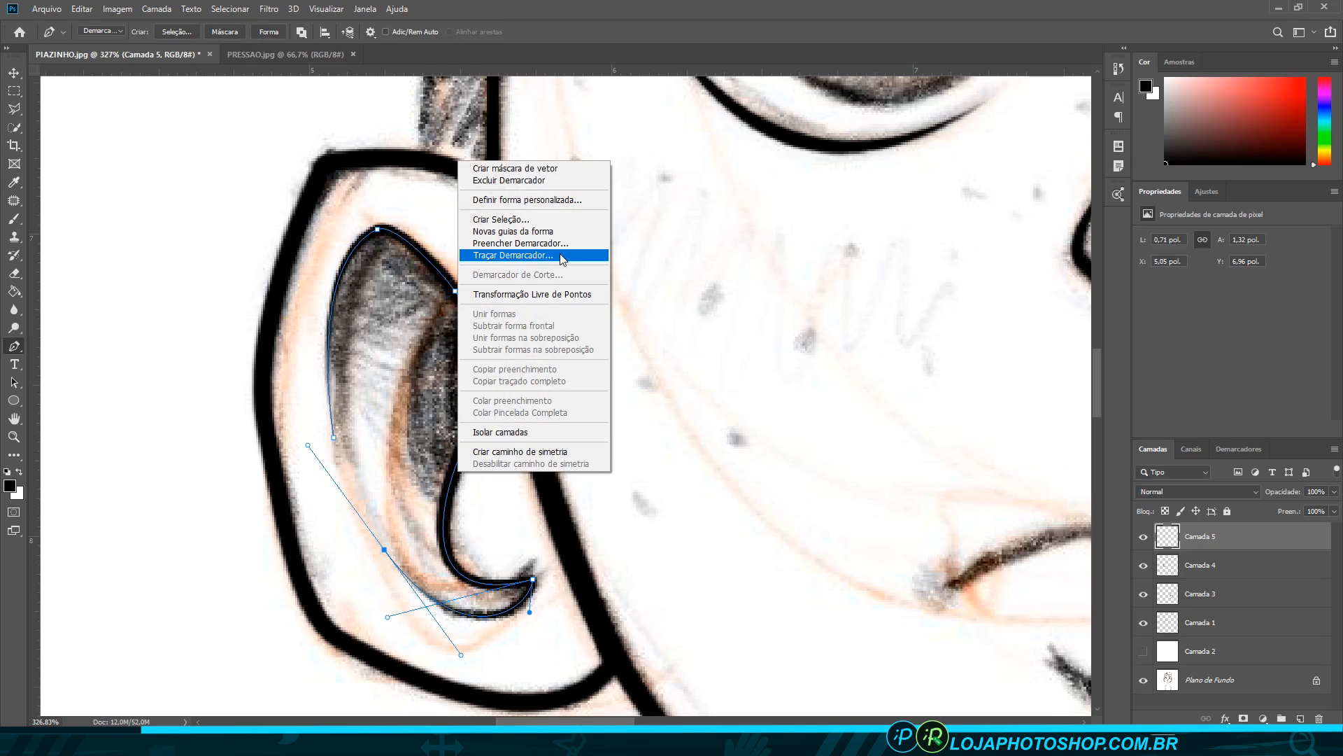
pyautogui.click(558, 180)
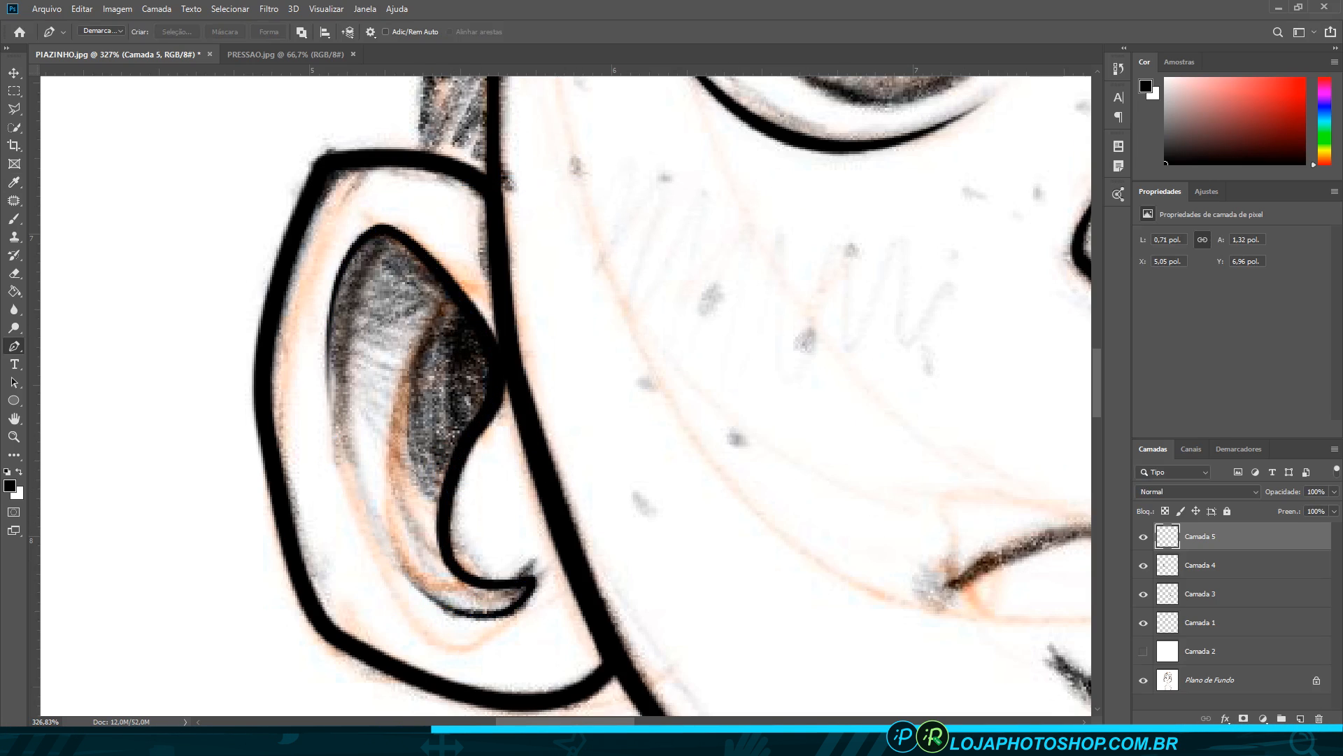
# - Add a new layer below Camada 5 and trace a closed Pen path around the dark hollow inside the left ear
pyautogui.click(1299, 715)
pyautogui.moveTo(1228, 536); pyautogui.dragTo(1172, 562)
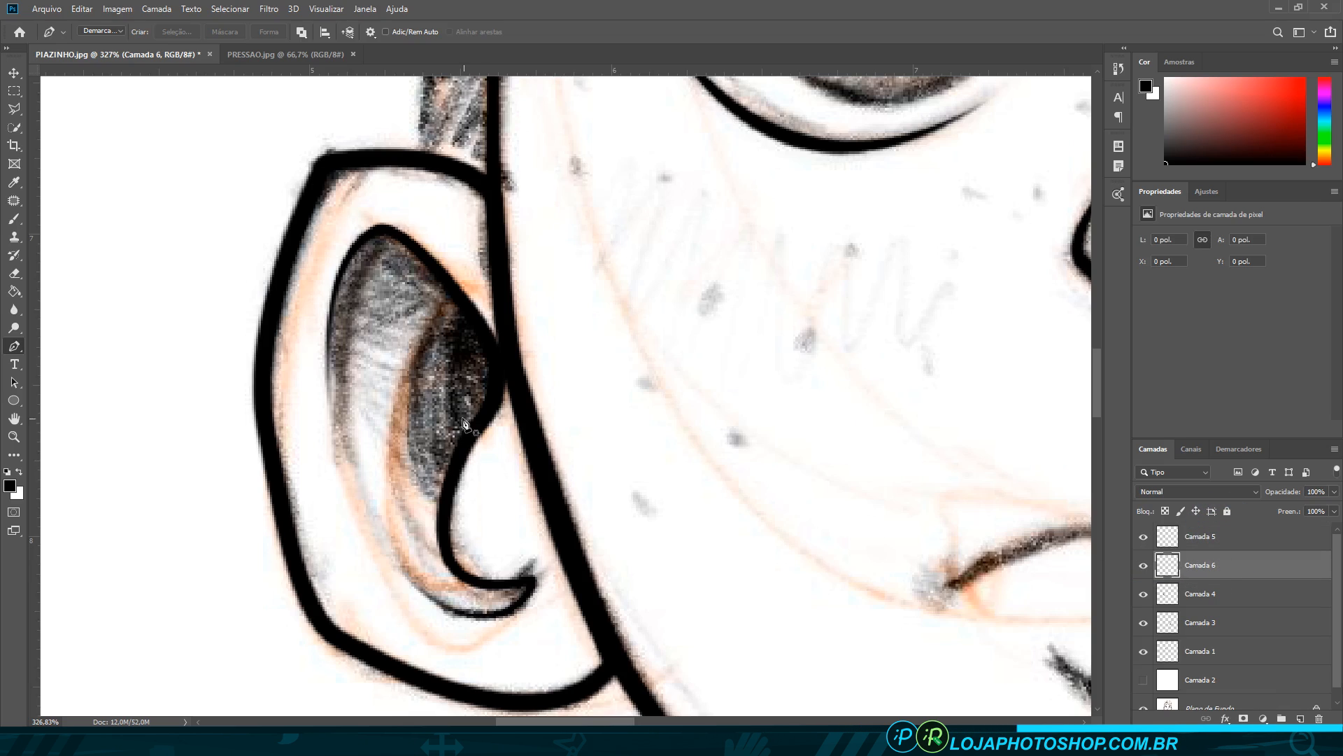
pyautogui.click(445, 293)
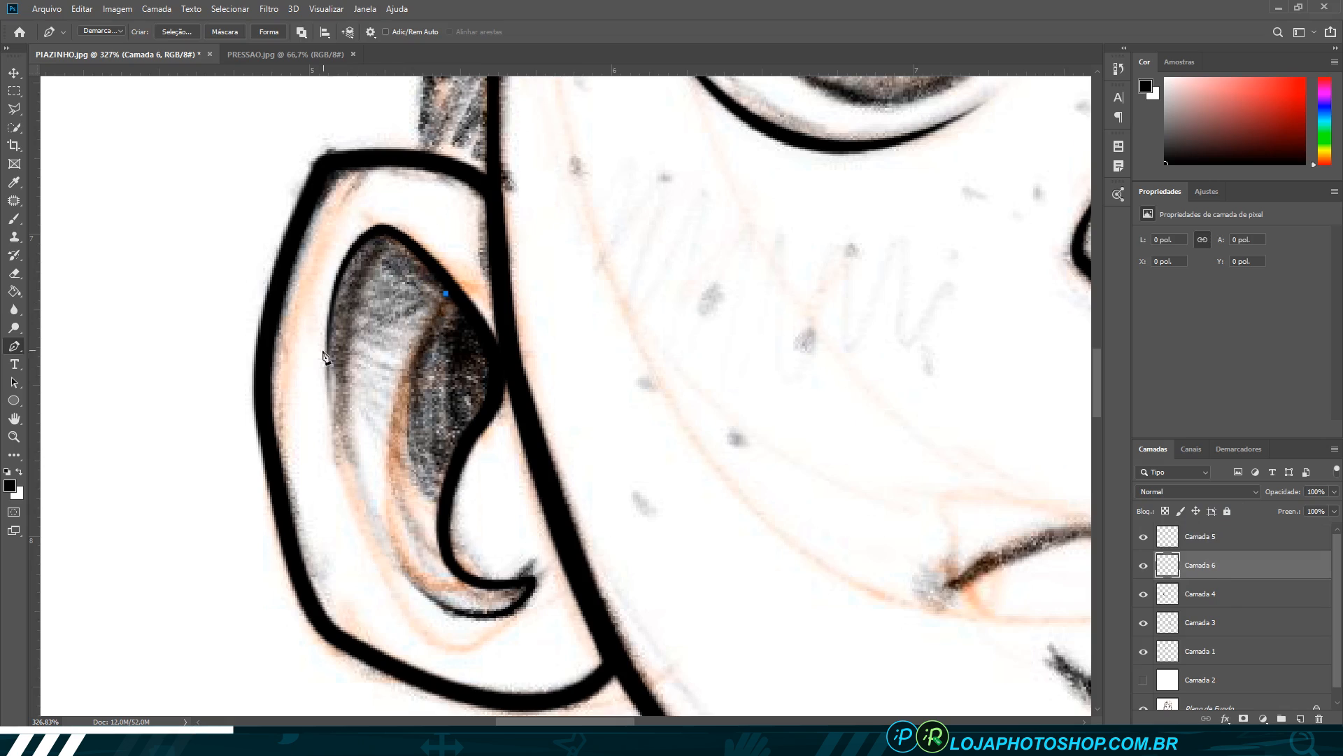
pyautogui.moveTo(446, 506)
pyautogui.mouseDown()
pyautogui.moveTo(547, 559)
pyautogui.moveTo(536, 579)
pyautogui.moveTo(452, 480)
pyautogui.mouseUp()
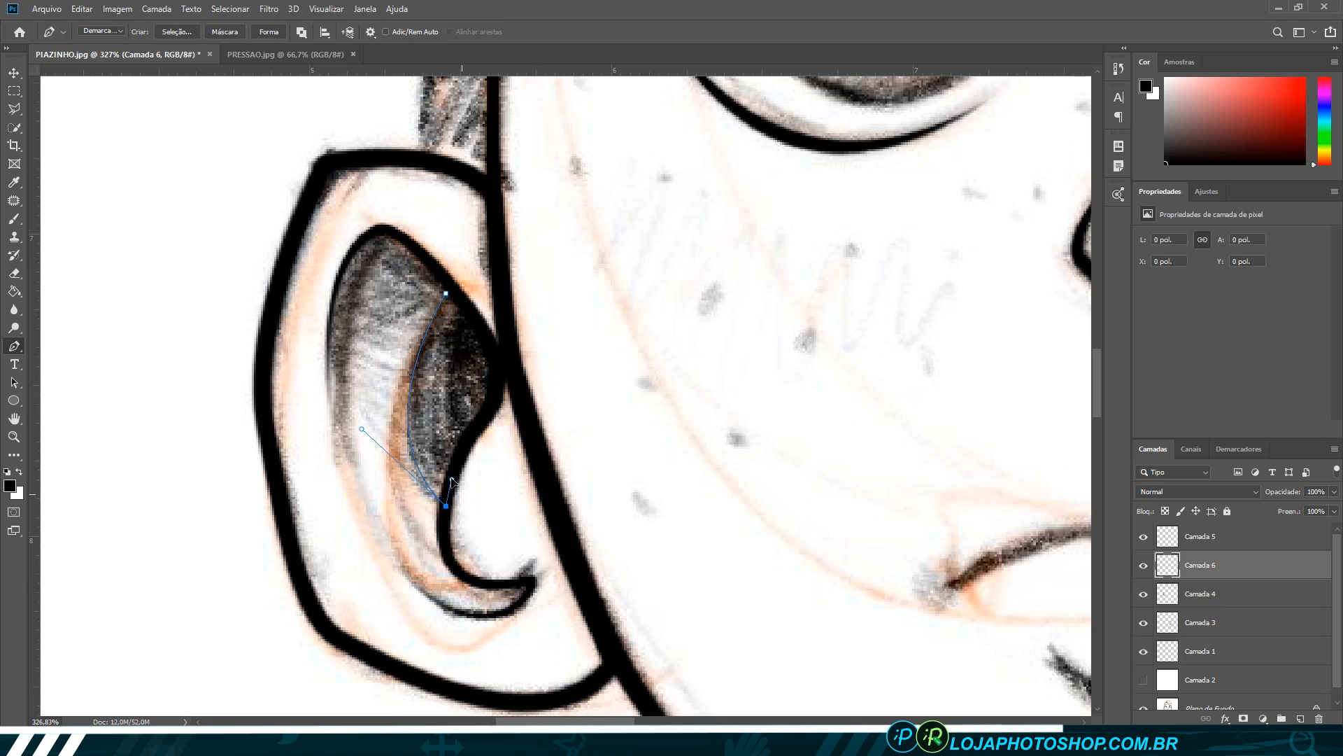
pyautogui.moveTo(485, 414); pyautogui.dragTo(494, 406)
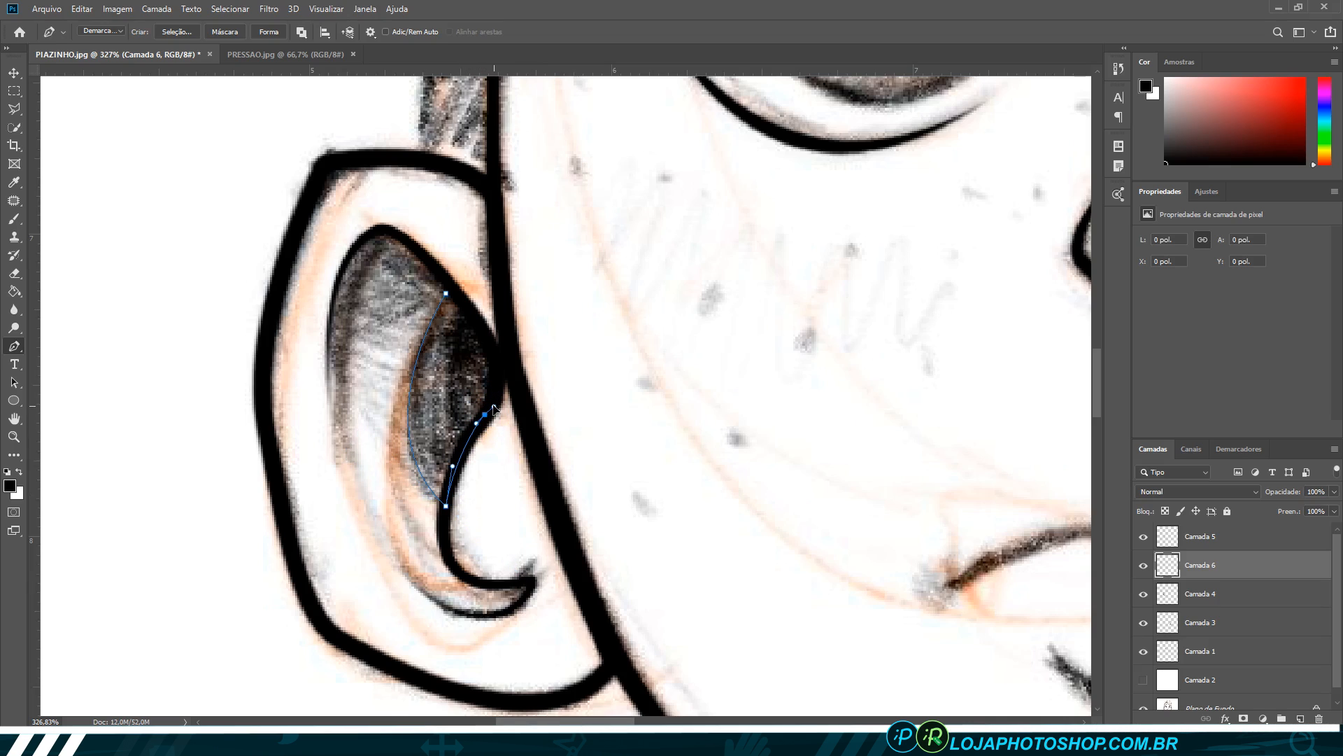
pyautogui.moveTo(446, 293); pyautogui.dragTo(371, 242)
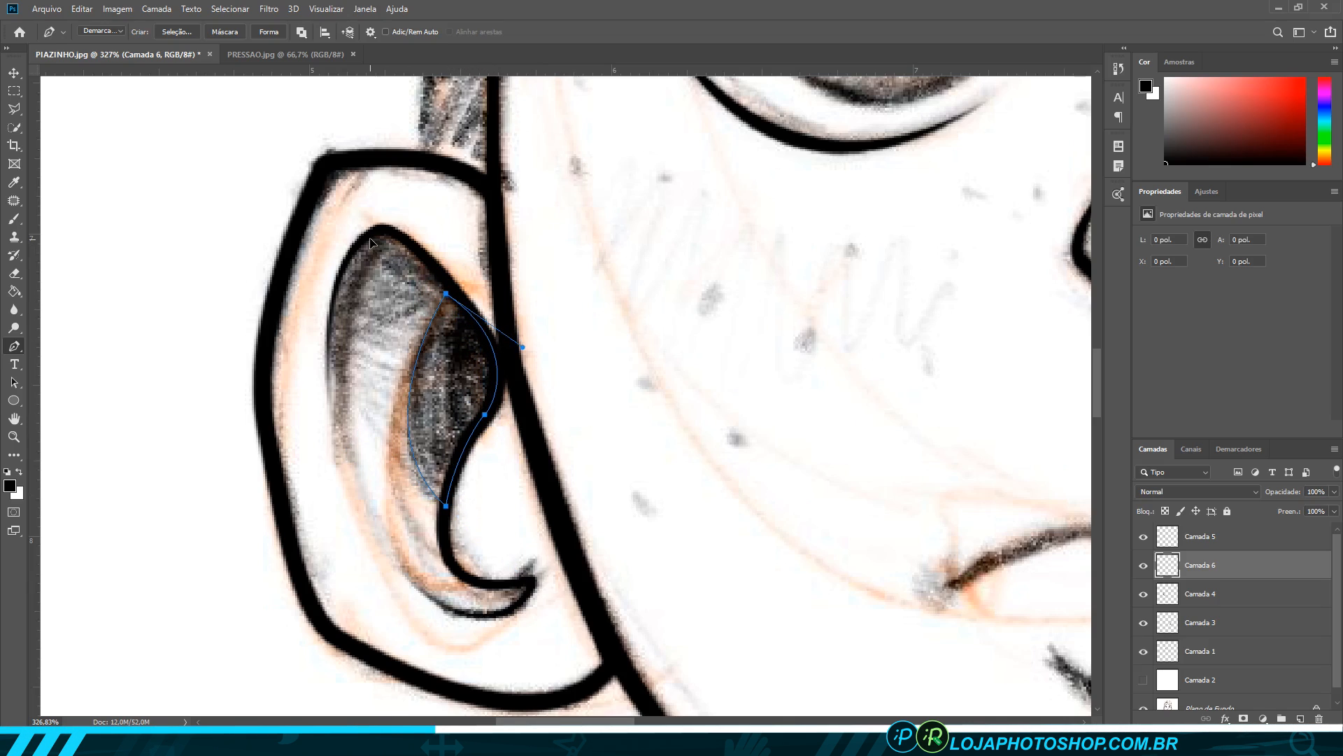
# - Fill the ear hollow path with the black foreground color at 100% opacity, and compare it with the sketch by hiding and showing Camada 6
pyautogui.rightClick(457, 380)
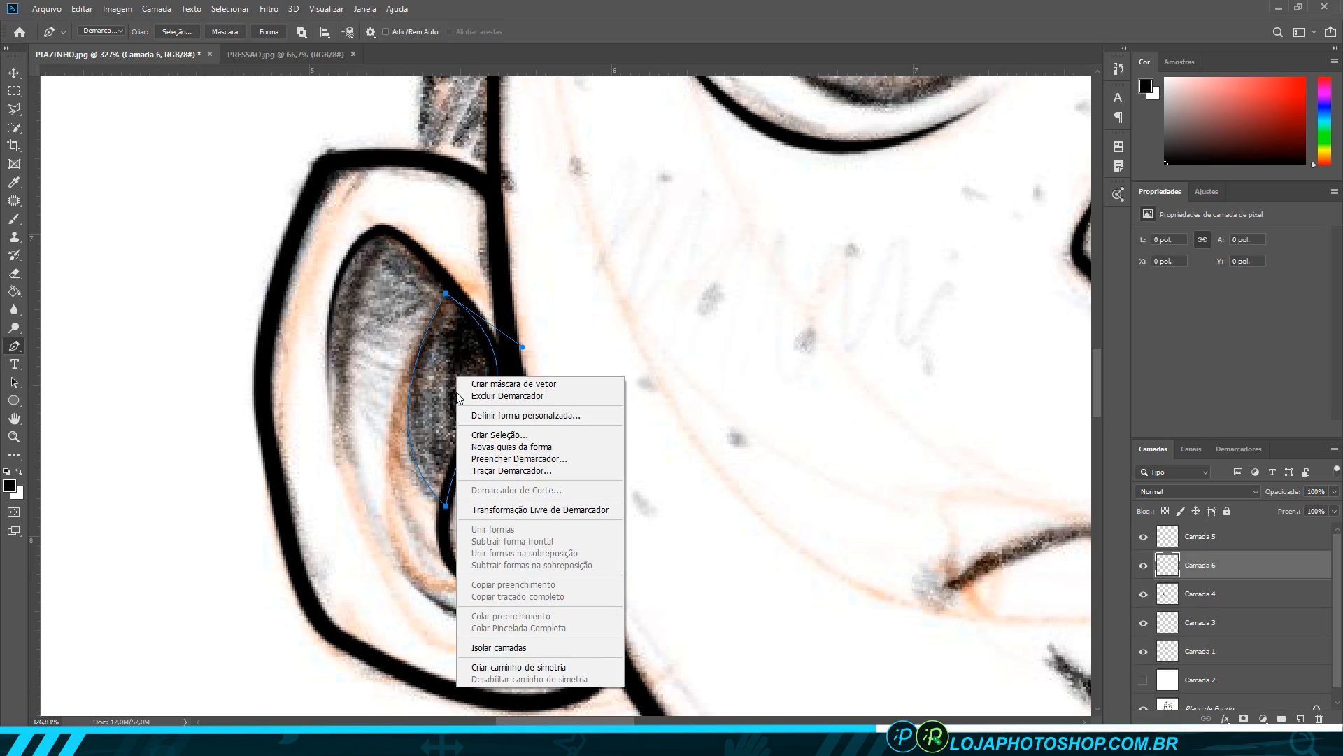
pyautogui.click(524, 459)
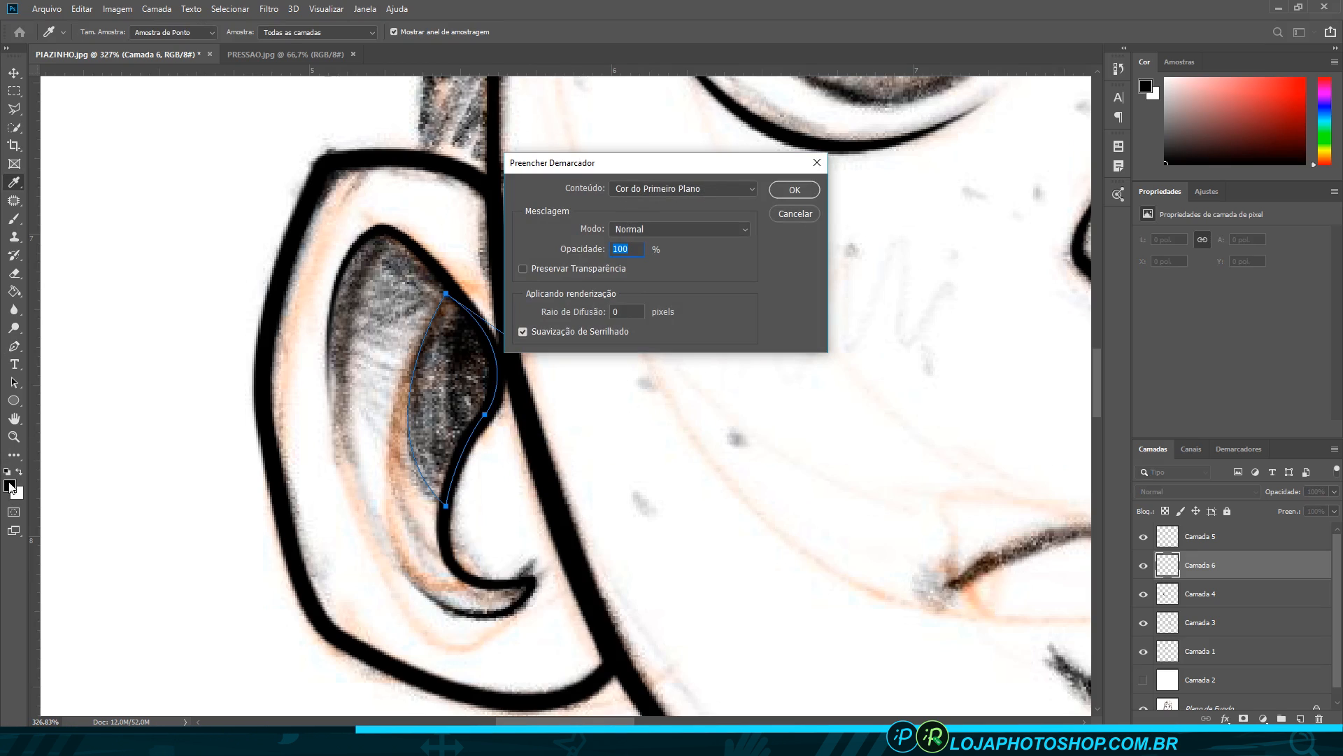
pyautogui.click(794, 190)
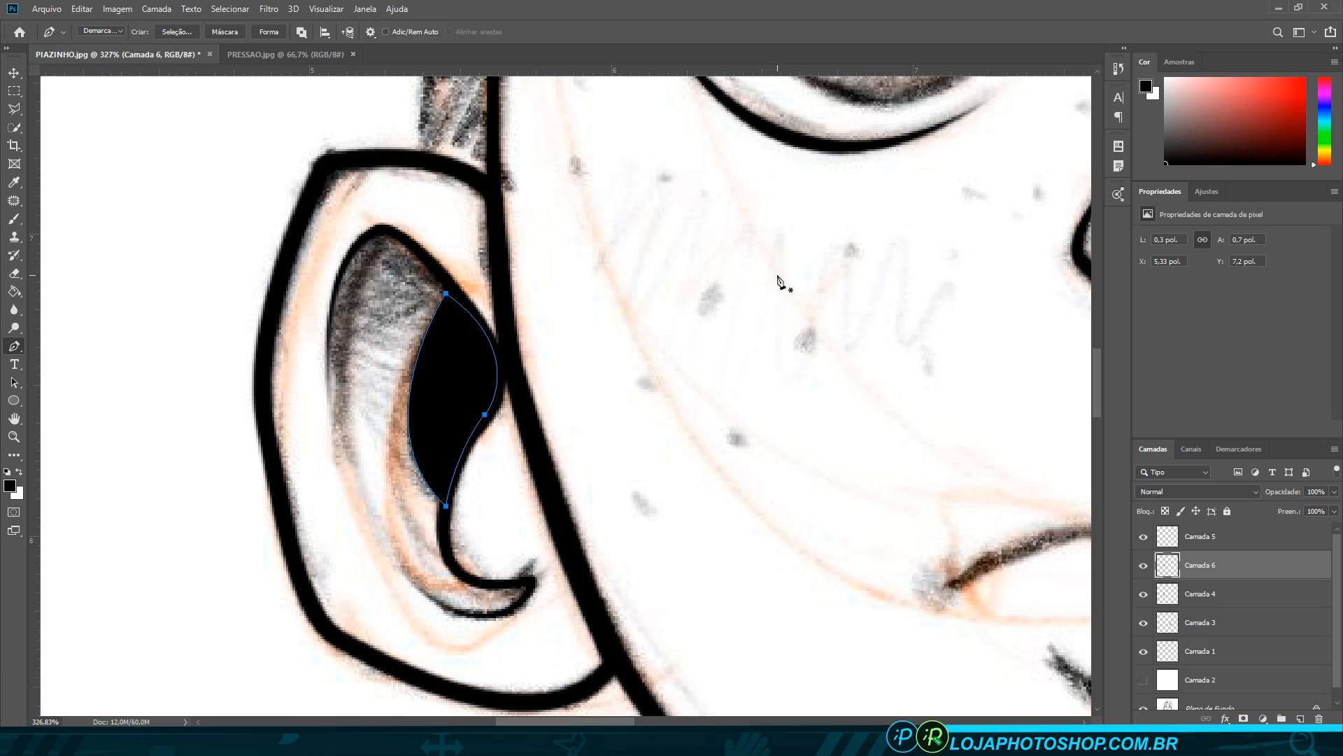
pyautogui.click(1143, 564)
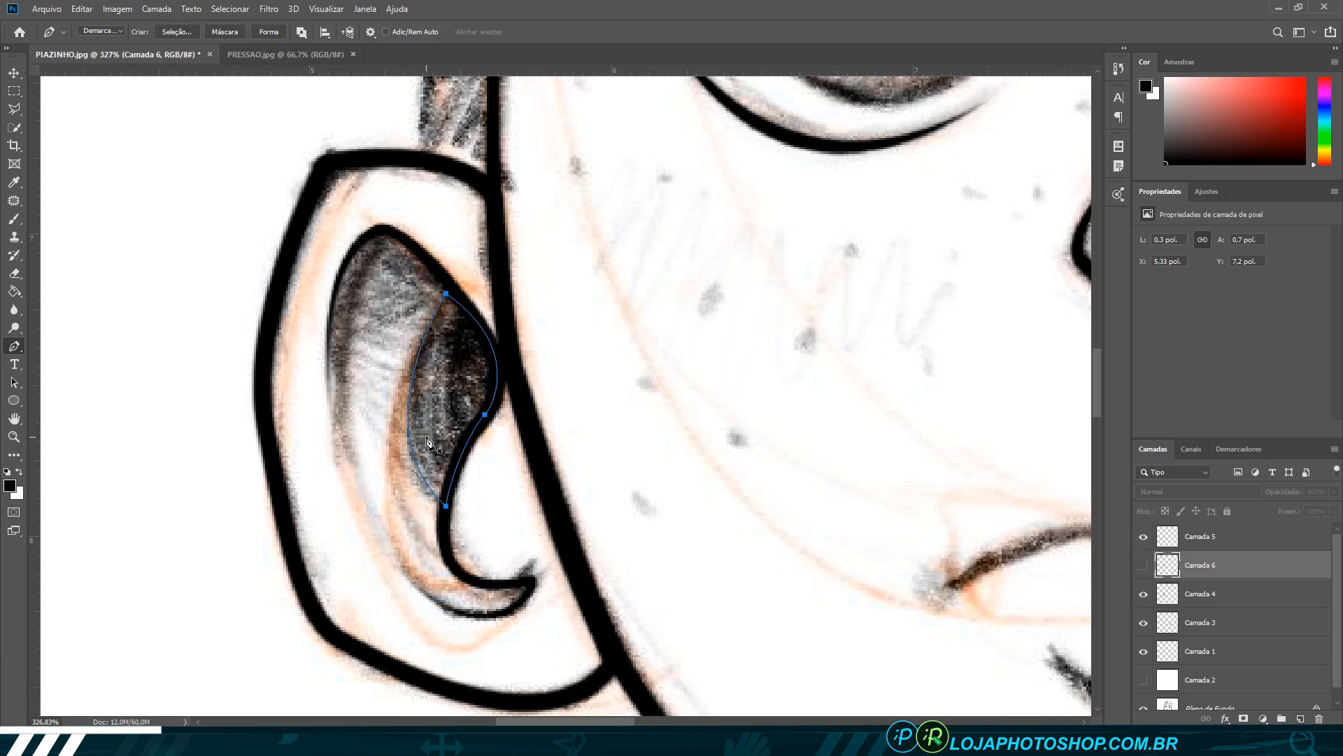
pyautogui.click(1143, 564)
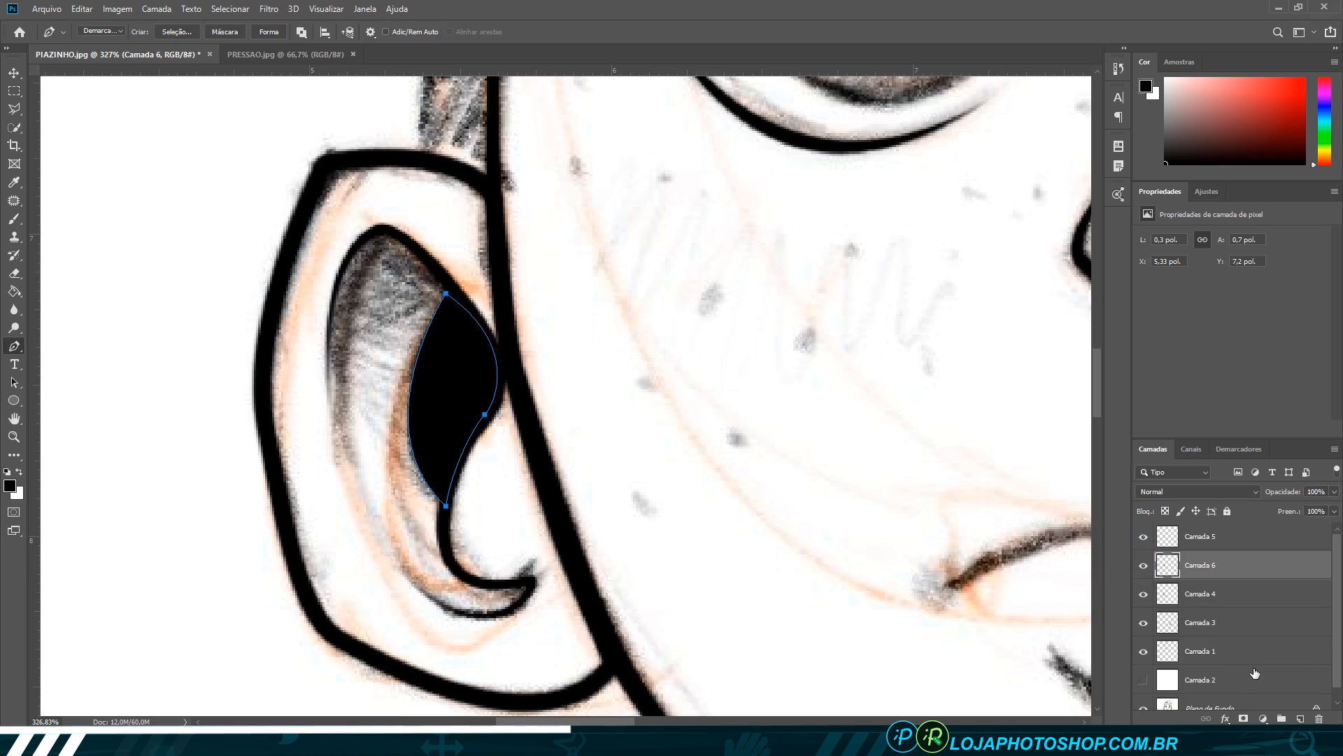
# - Add a layer mask to Camada 6 and activate the Gradient tool
pyautogui.click(1245, 718)
pyautogui.click(13, 293)
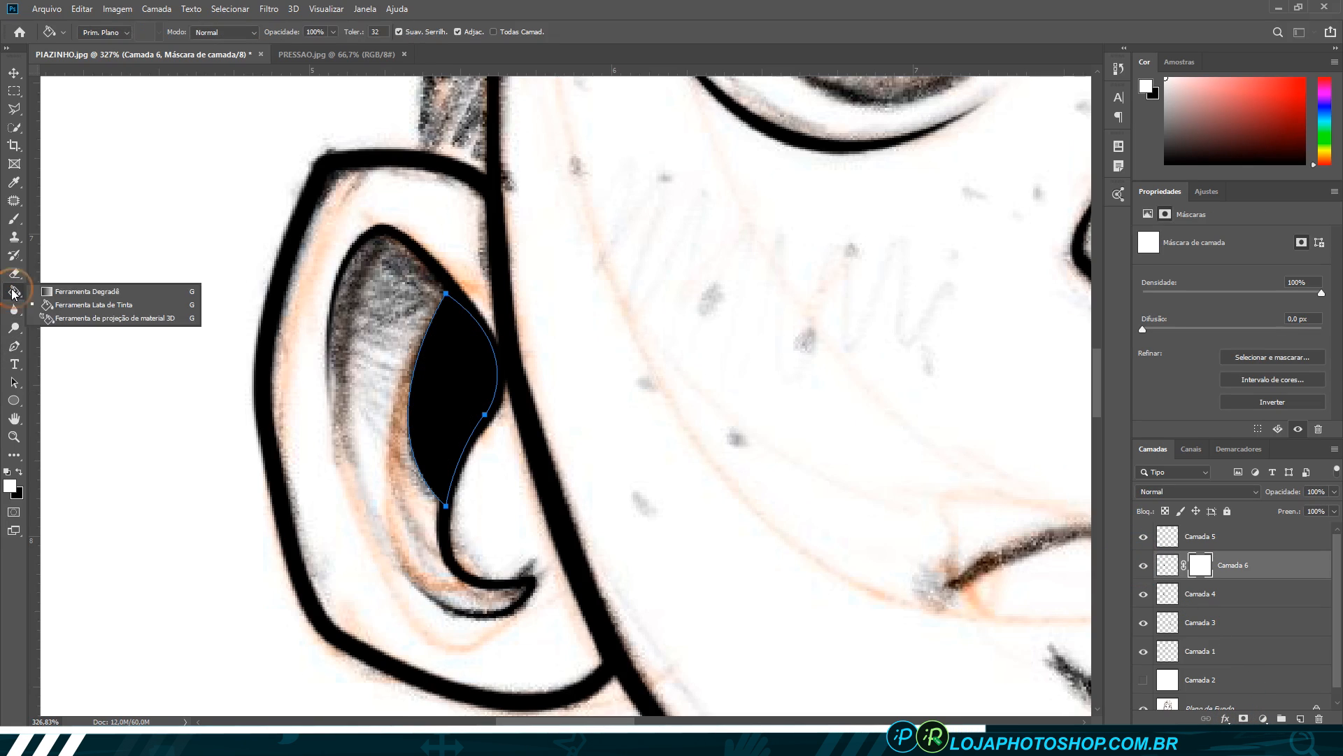
pyautogui.click(80, 293)
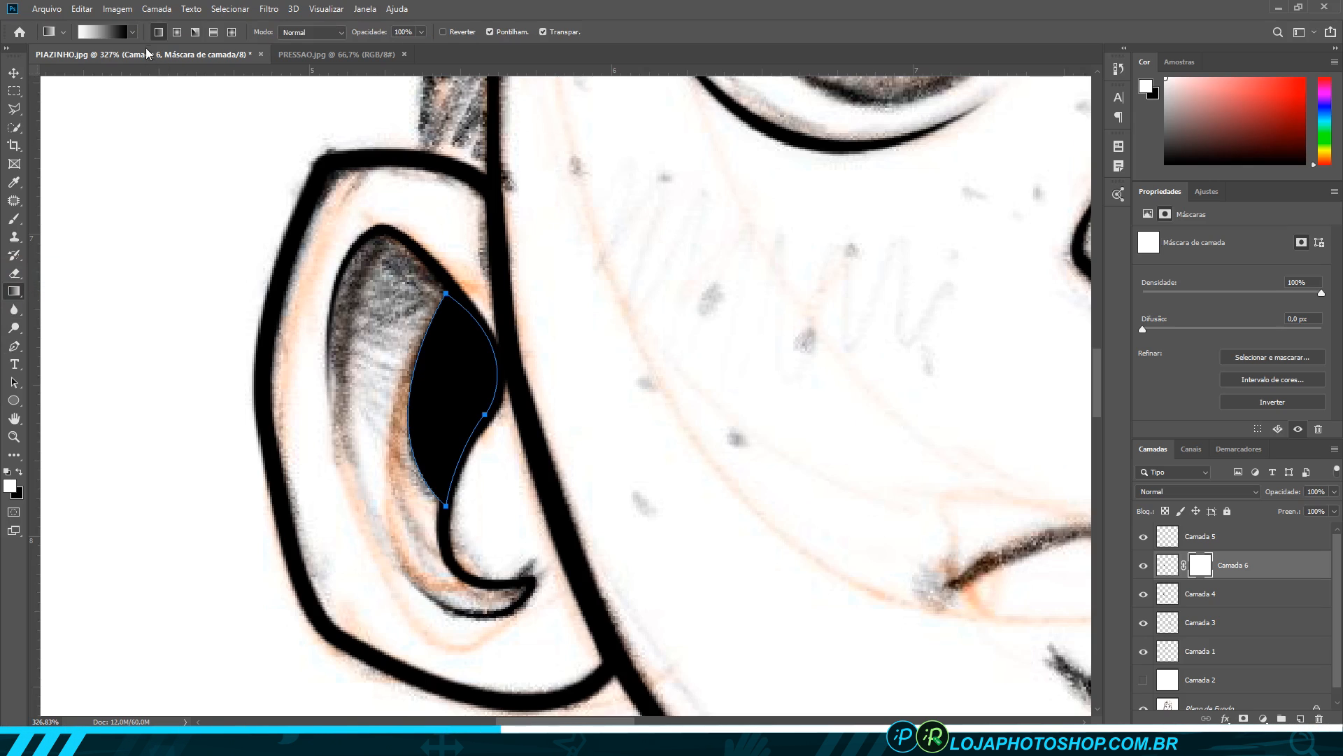
# - Edit the gradient so its start color is pure white and its end color is black, 000000
pyautogui.click(117, 37)
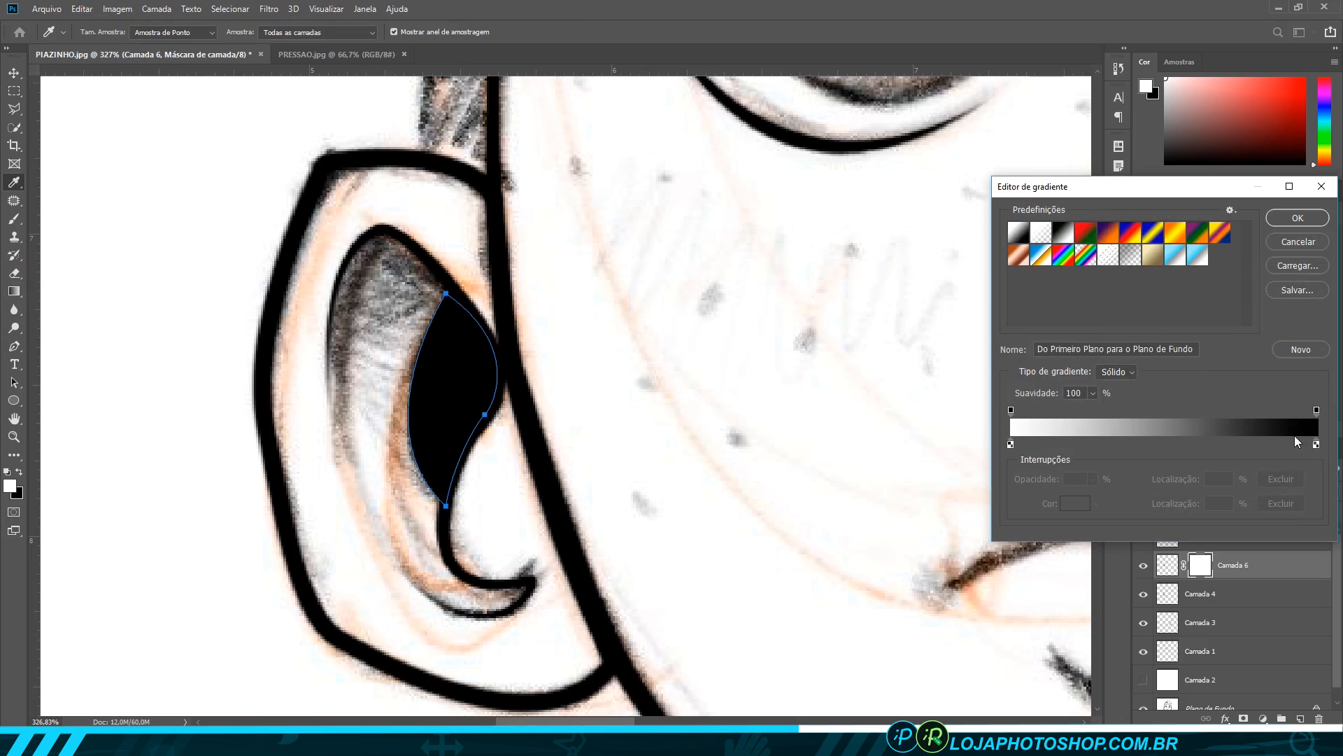
pyautogui.click(1011, 445)
pyautogui.click(1074, 502)
pyautogui.moveTo(971, 270); pyautogui.dragTo(932, 253)
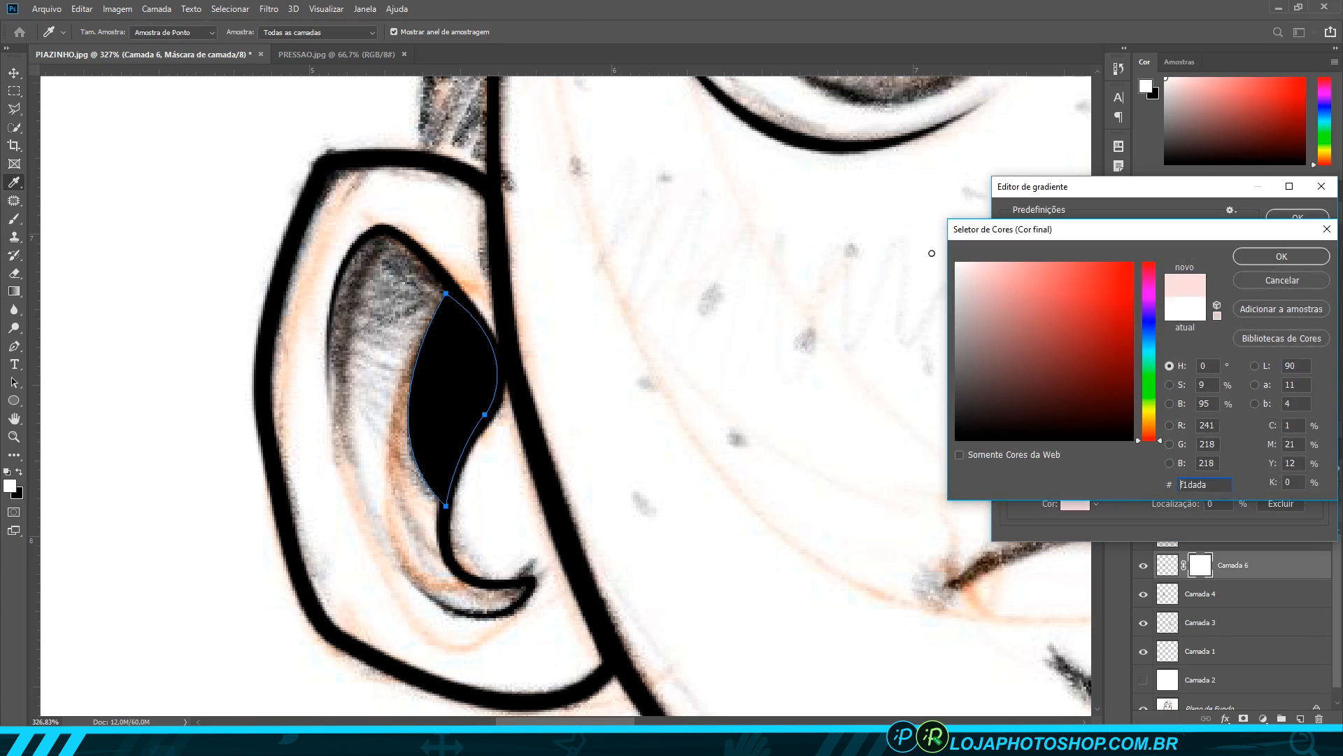
pyautogui.click(932, 253)
pyautogui.click(1282, 256)
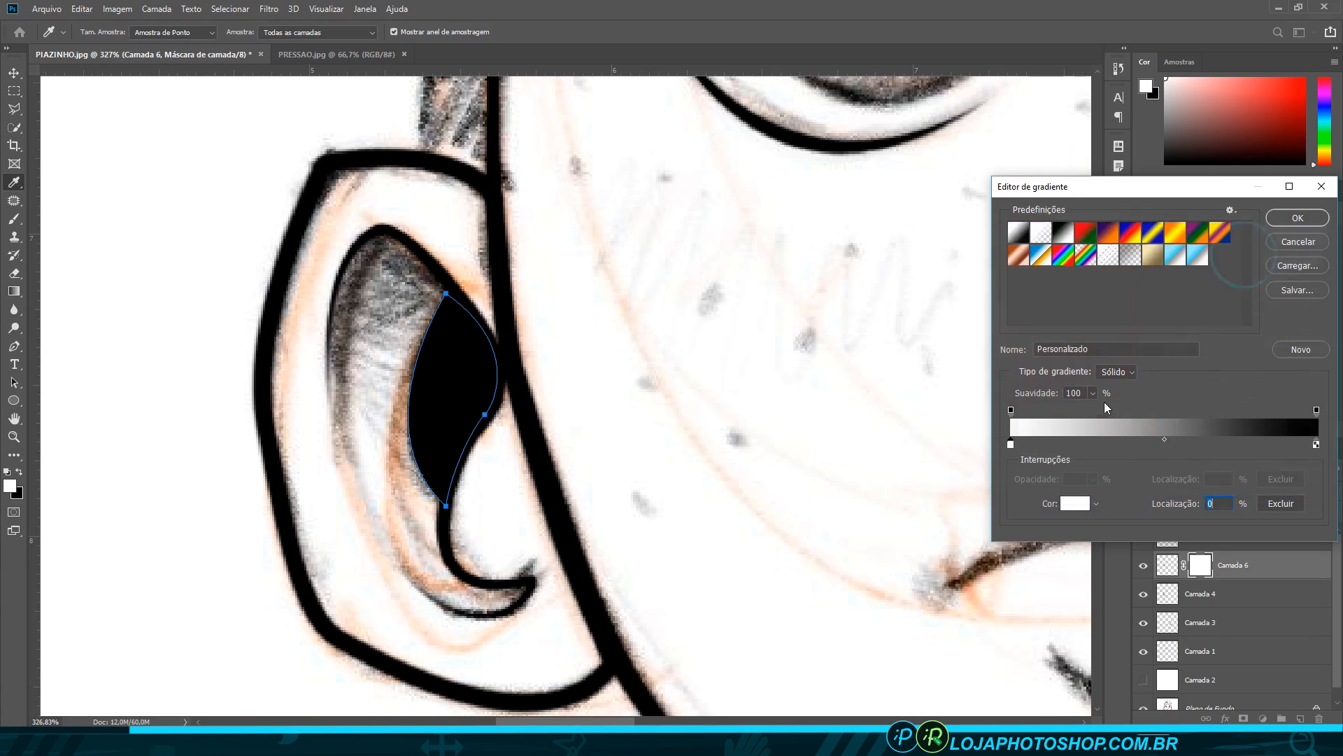
pyautogui.click(1317, 443)
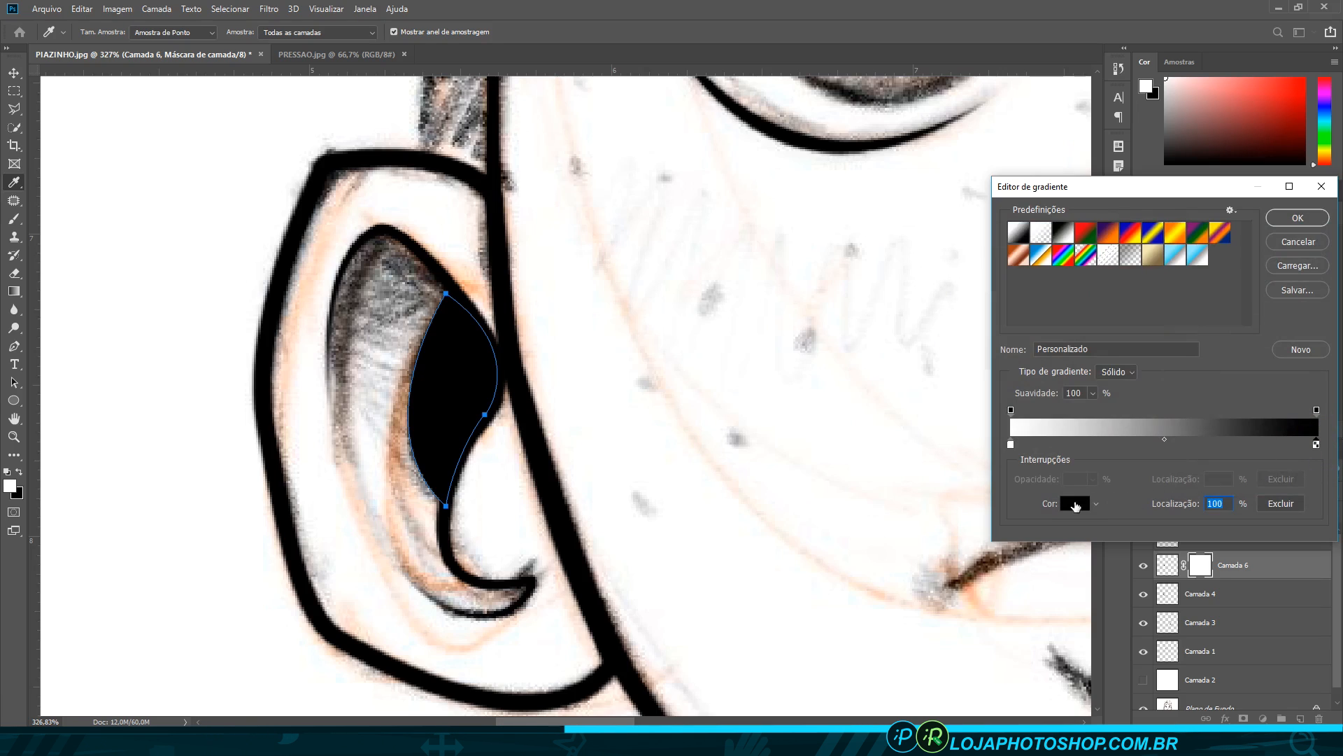
pyautogui.click(1076, 504)
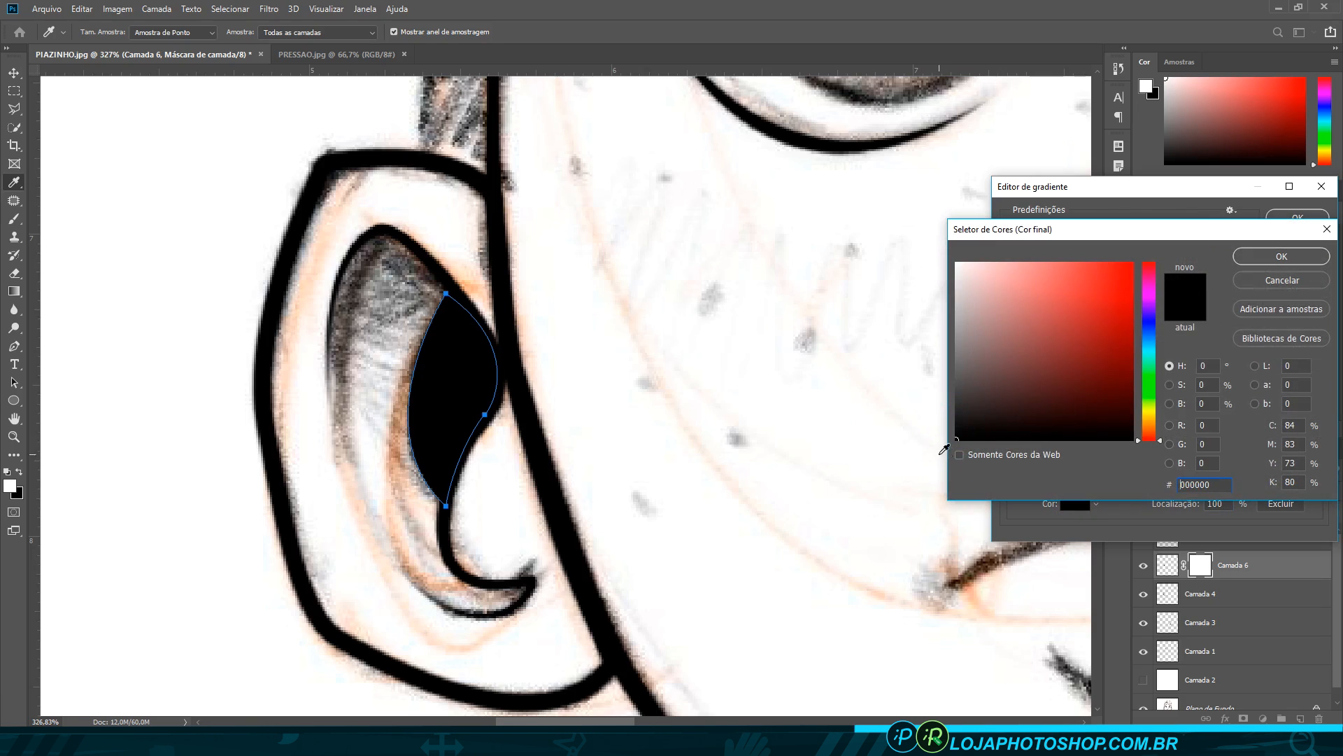
pyautogui.click(1243, 259)
pyautogui.click(1290, 216)
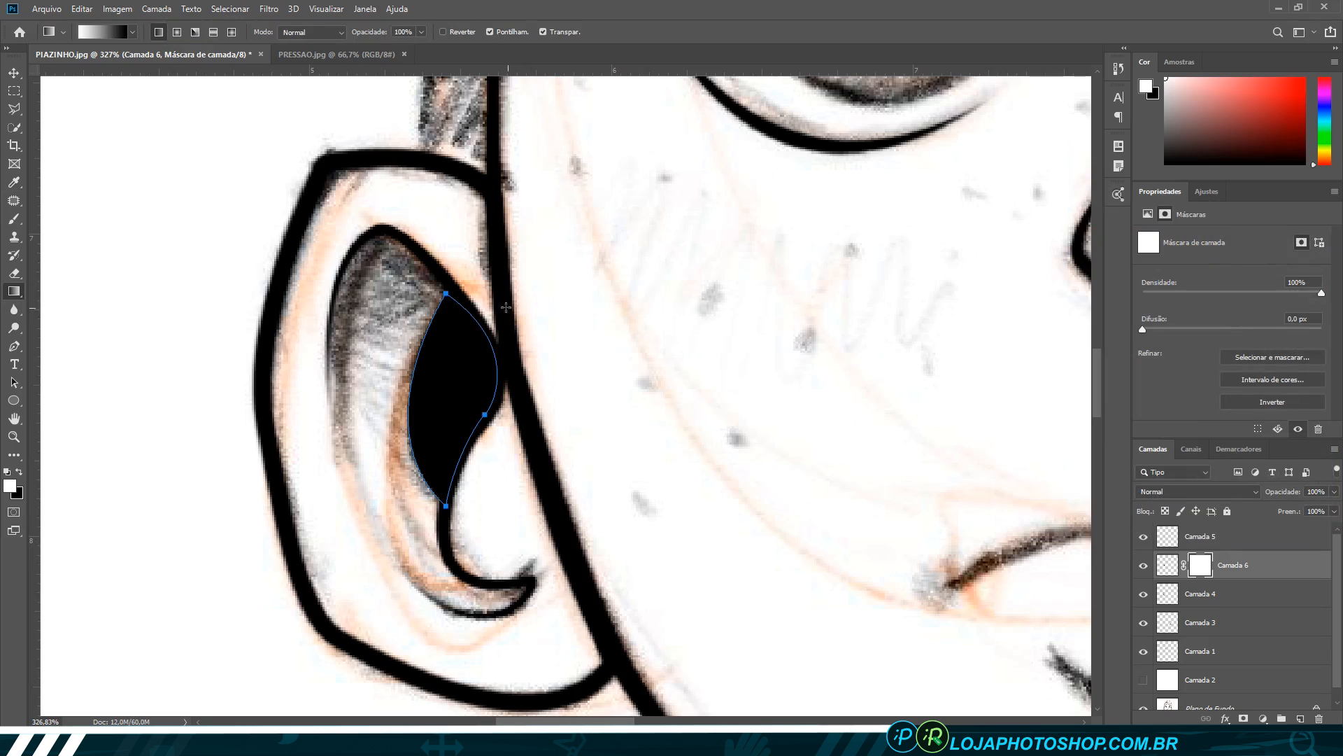
# - Fade the ear hollow on Camada 6's mask with a diagonal gradient, redoing it shorter, and show the white Camada 2 to check it
pyautogui.moveTo(506, 307); pyautogui.dragTo(393, 531)
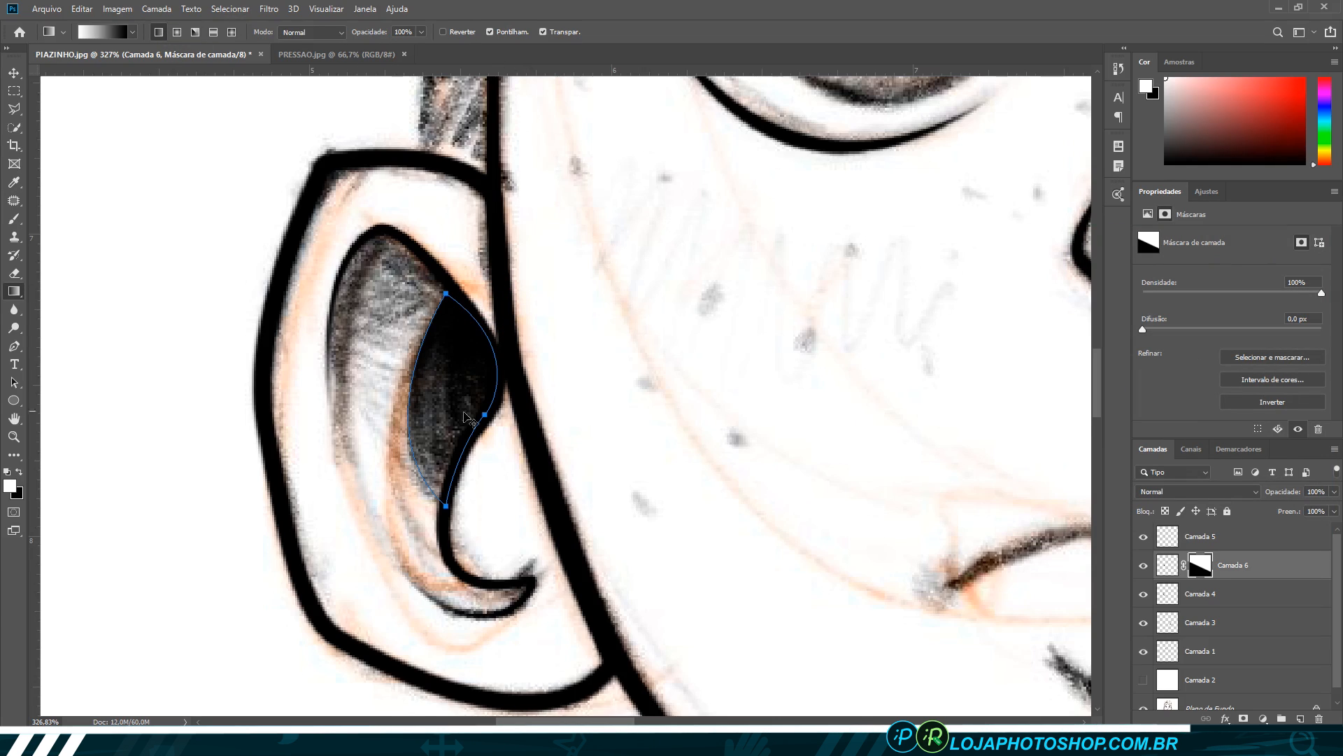
pyautogui.hotkey('ctrl', 'z')
pyautogui.moveTo(509, 306); pyautogui.dragTo(414, 482)
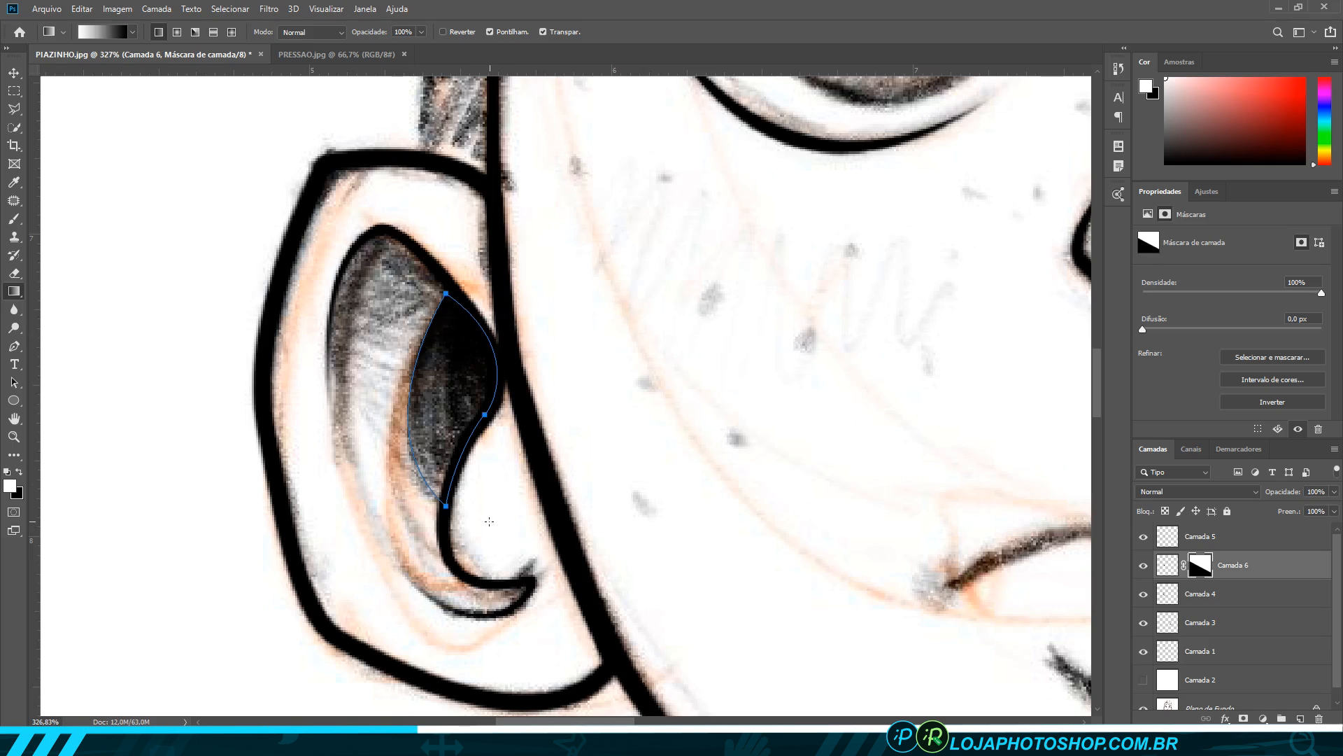
pyautogui.scroll(-1, 1181, 668)
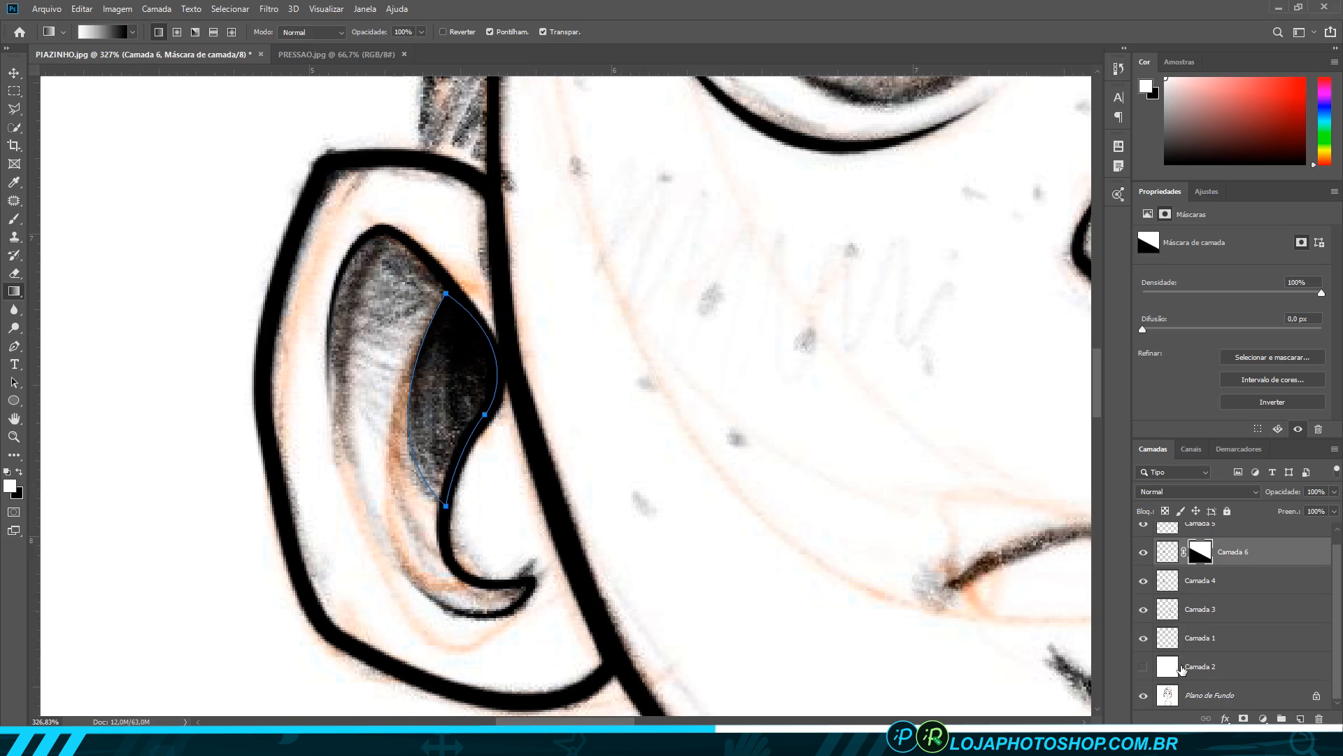
pyautogui.click(1144, 667)
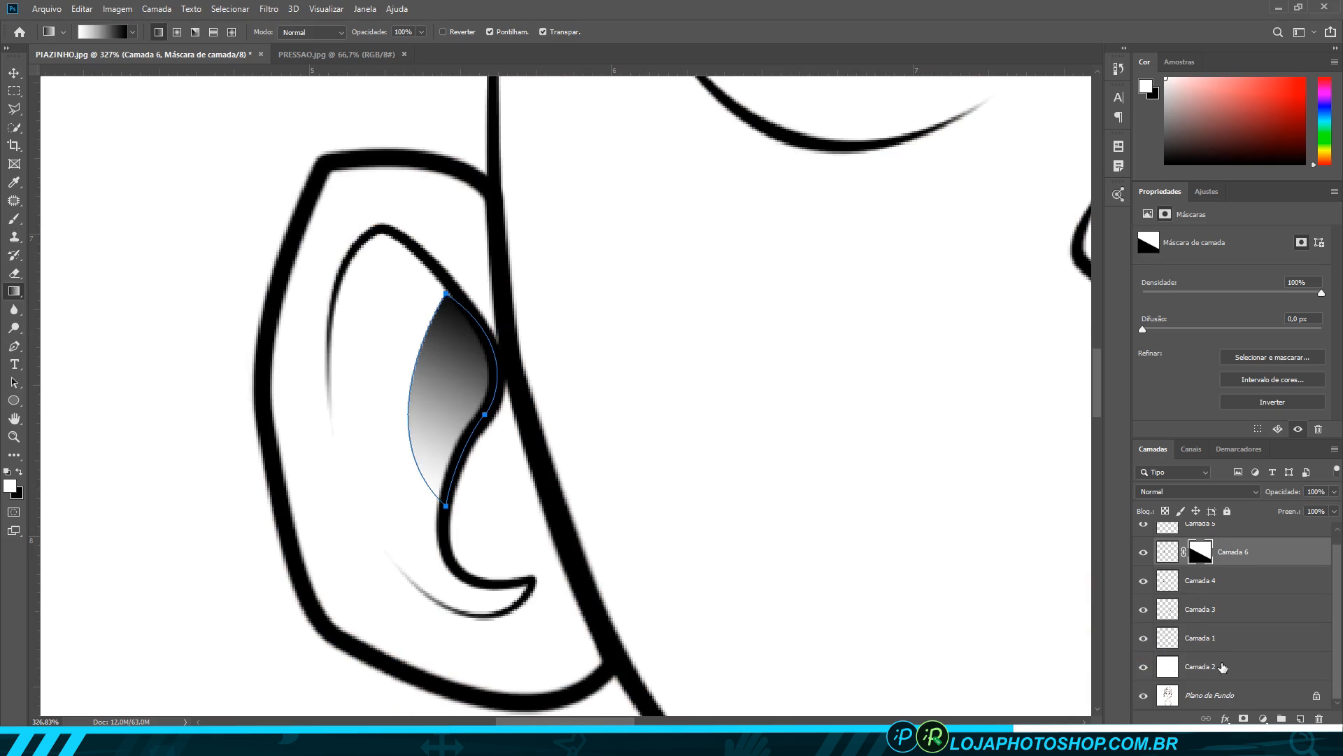
# - Delete the Pen path around the ear hollow
pyautogui.press('p')
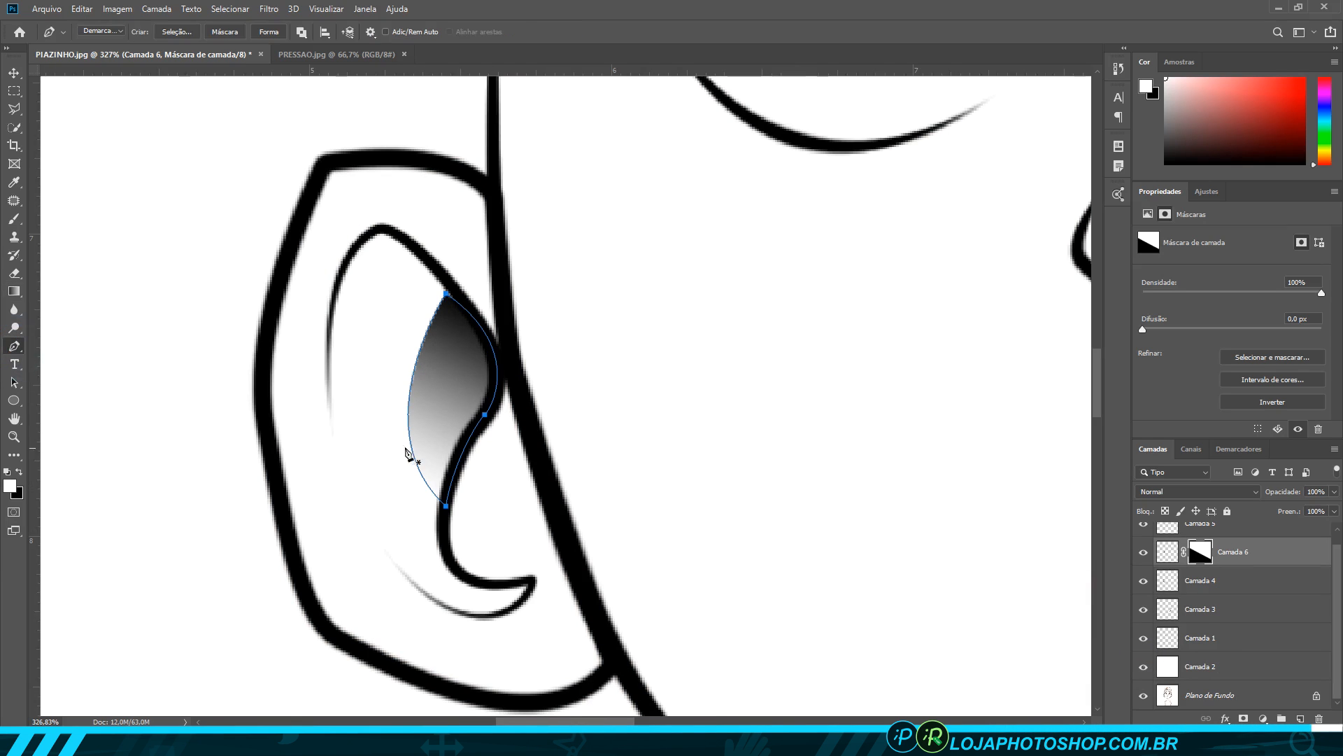
pyautogui.rightClick(456, 436)
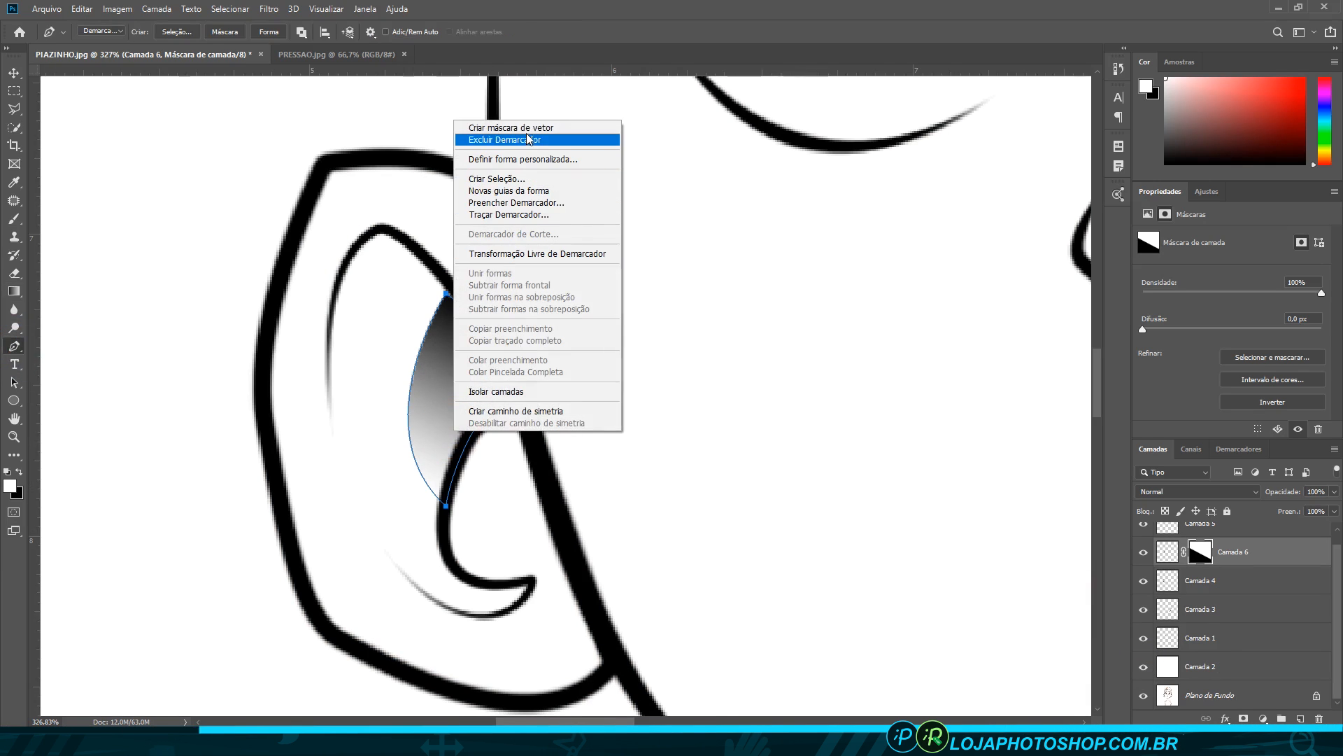
pyautogui.click(503, 140)
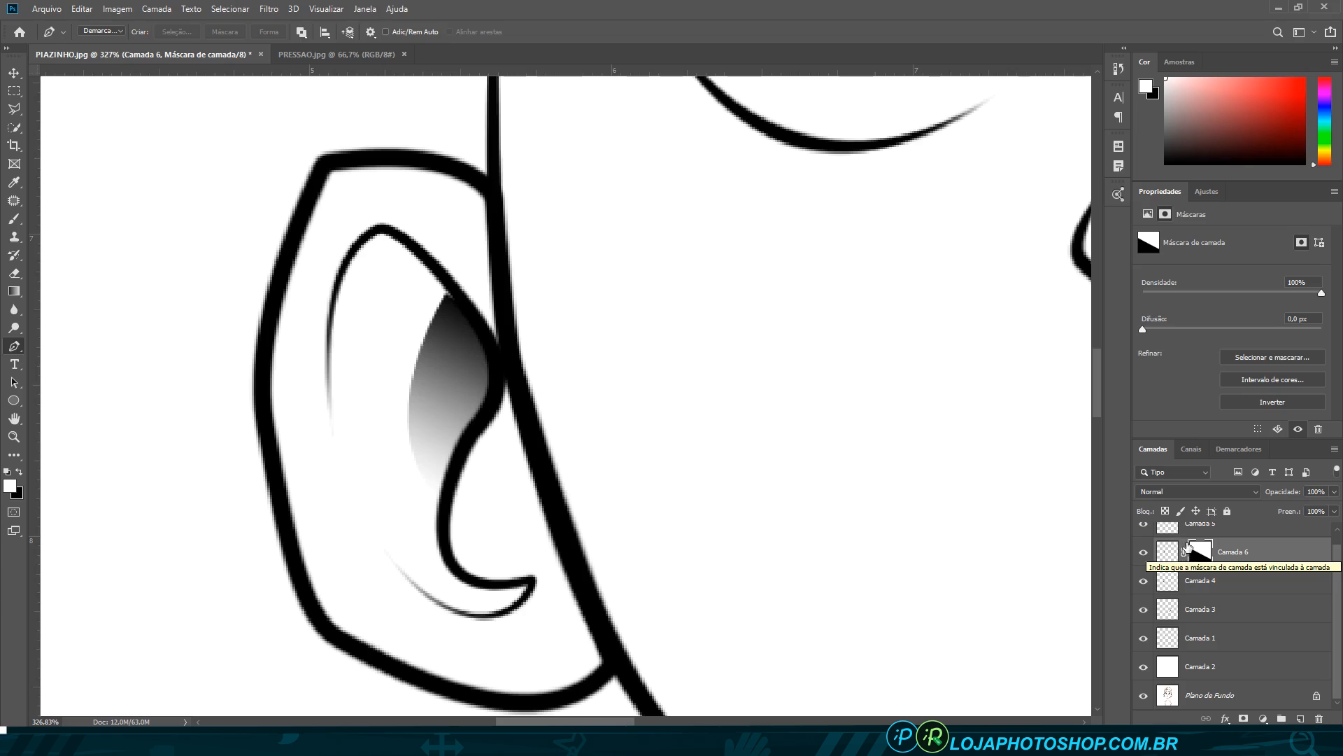
# - Unlink Camada 6's mask, move the mask to adjust the fade in the ear hollow, and reselect the layer's pixels
pyautogui.click(1181, 553)
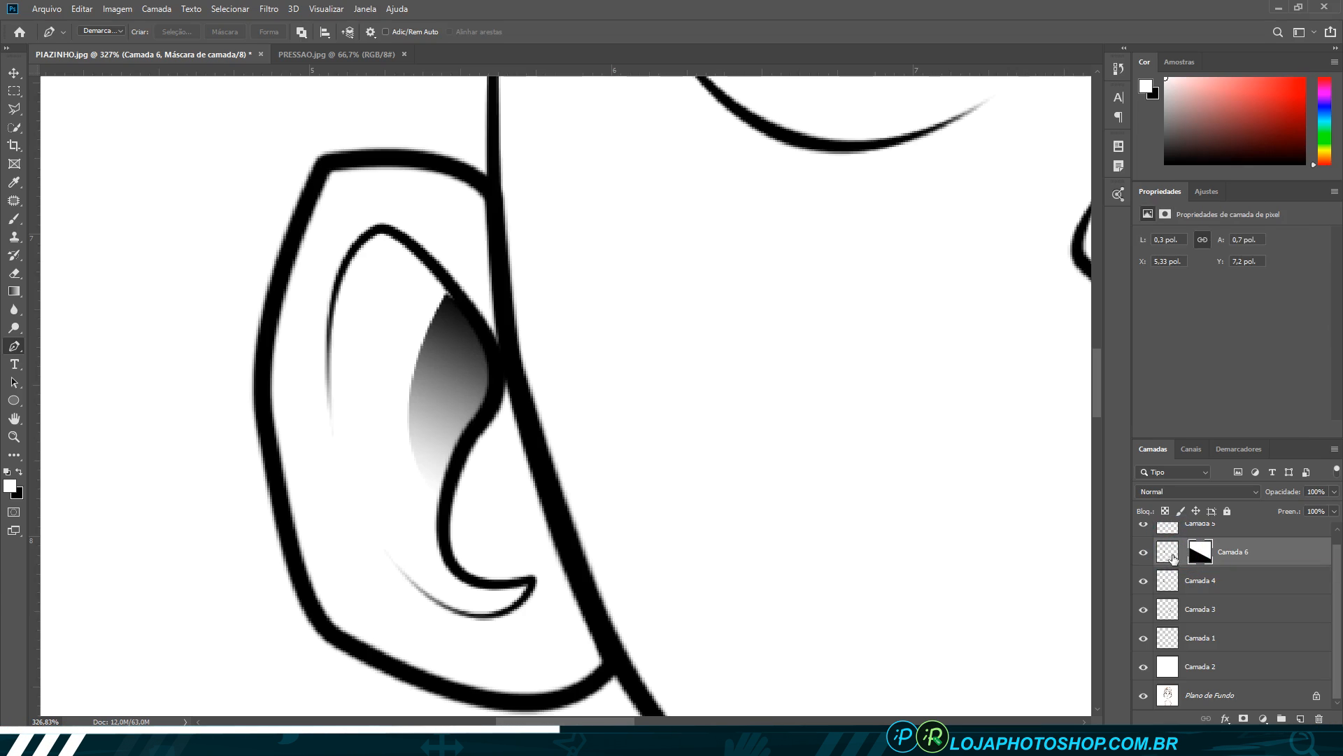
pyautogui.click(1199, 555)
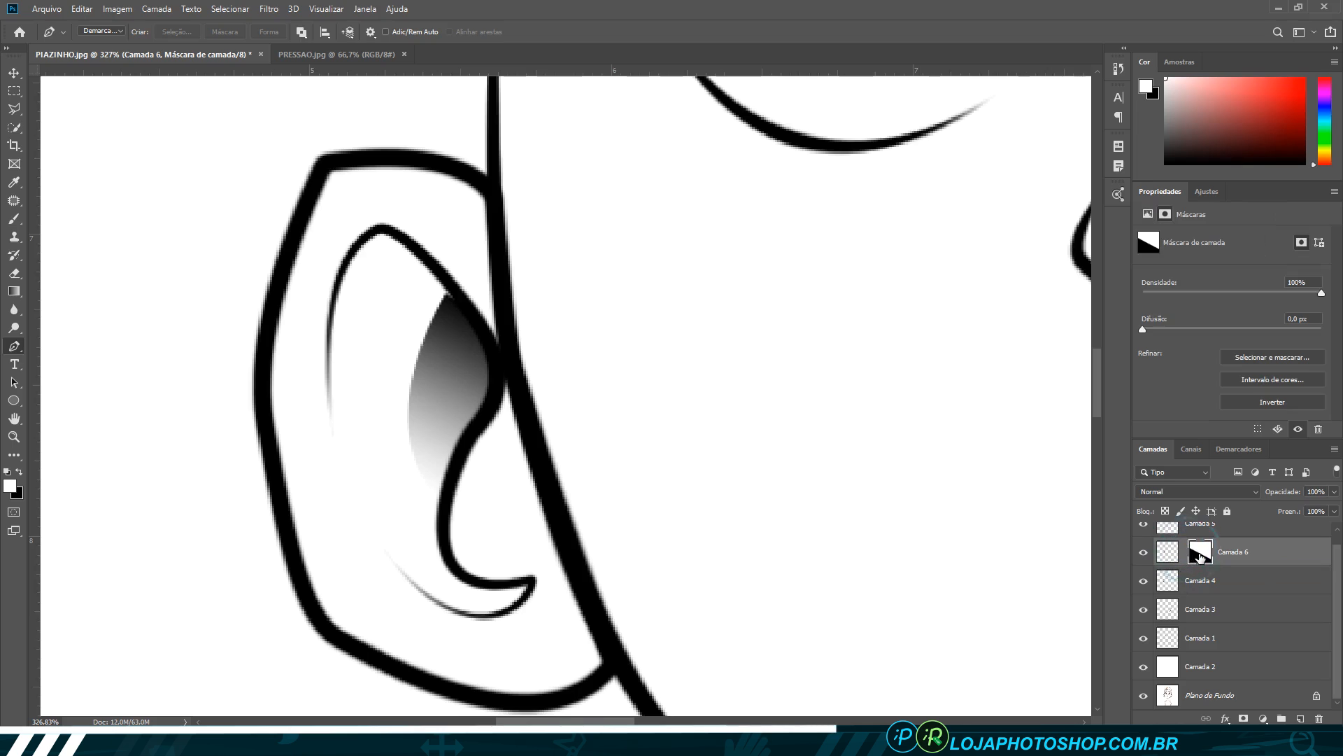
pyautogui.click(14, 73)
pyautogui.moveTo(441, 286); pyautogui.dragTo(521, 308)
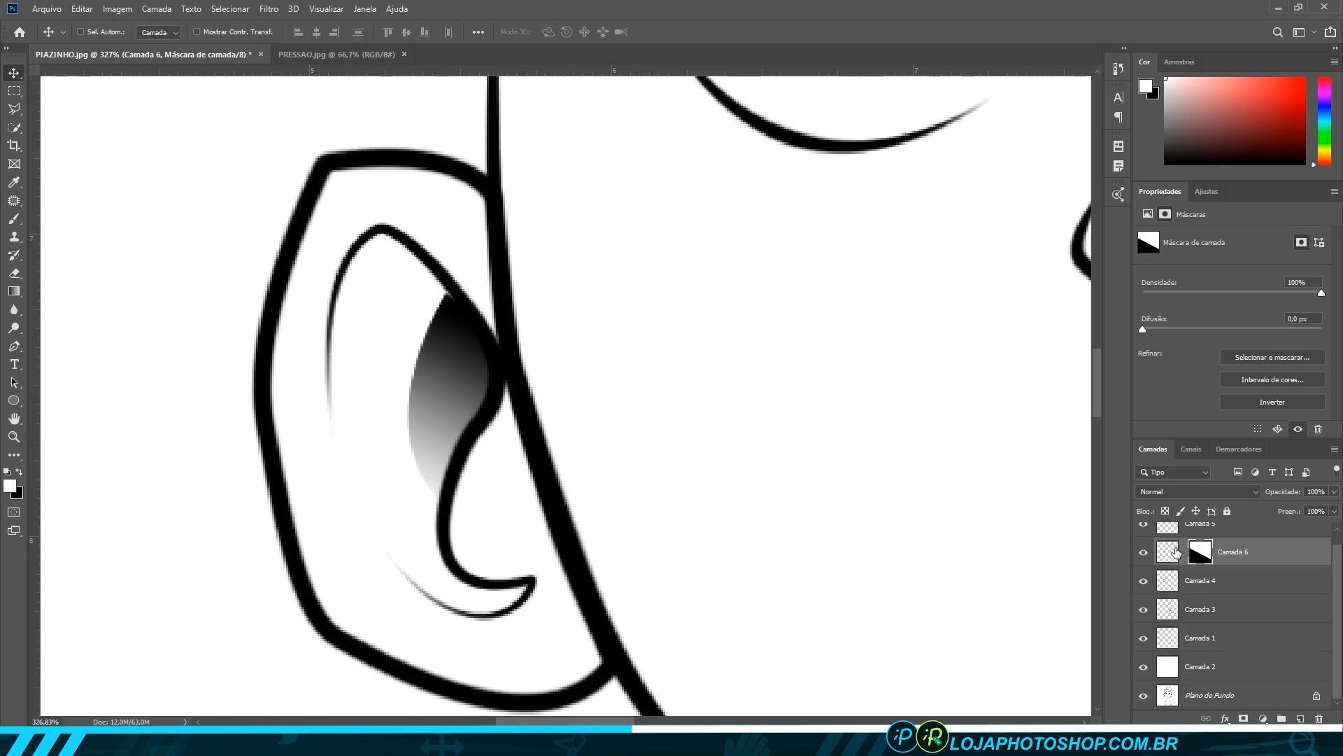
pyautogui.click(1144, 553)
pyautogui.click(1144, 552)
pyautogui.click(1167, 552)
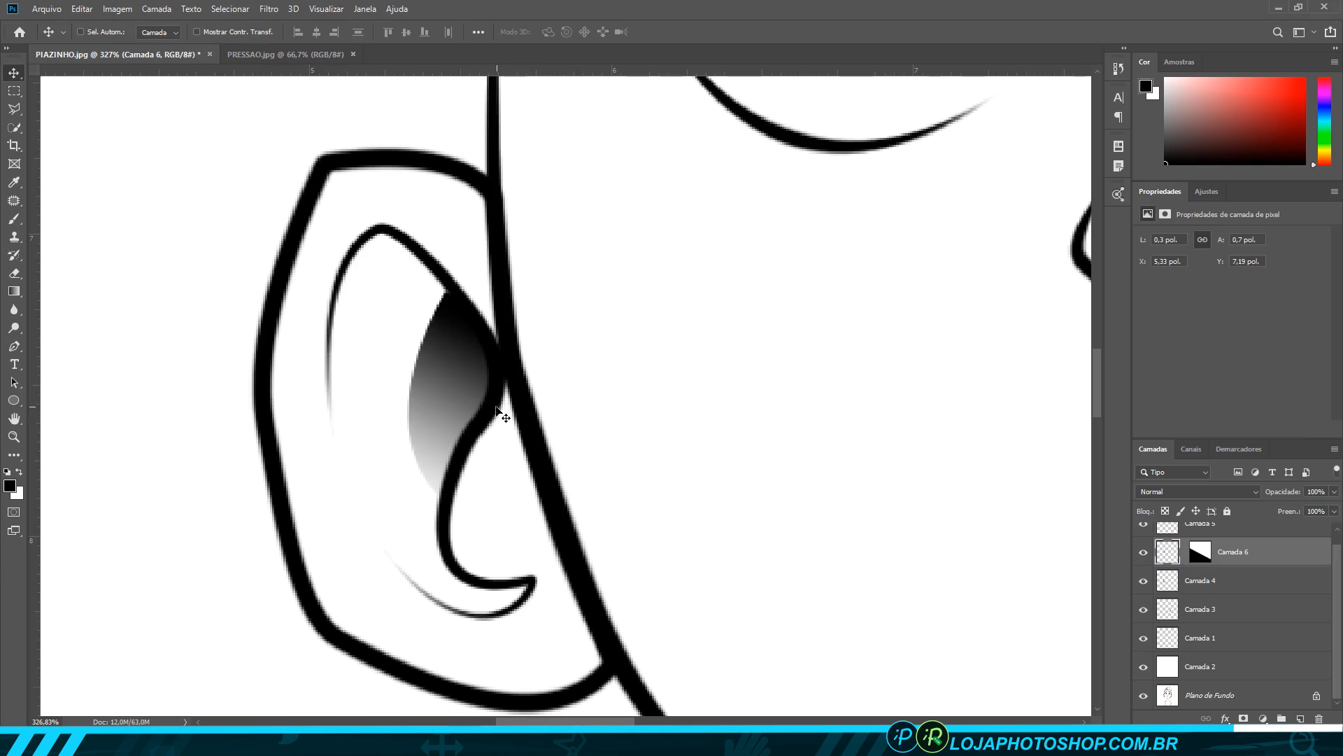
# - Hide Camada 2 to reveal the sketch, and add a new layer directly above Camada 4
pyautogui.scroll(-2, 465, 385)
pyautogui.scroll(-4, 459, 463)
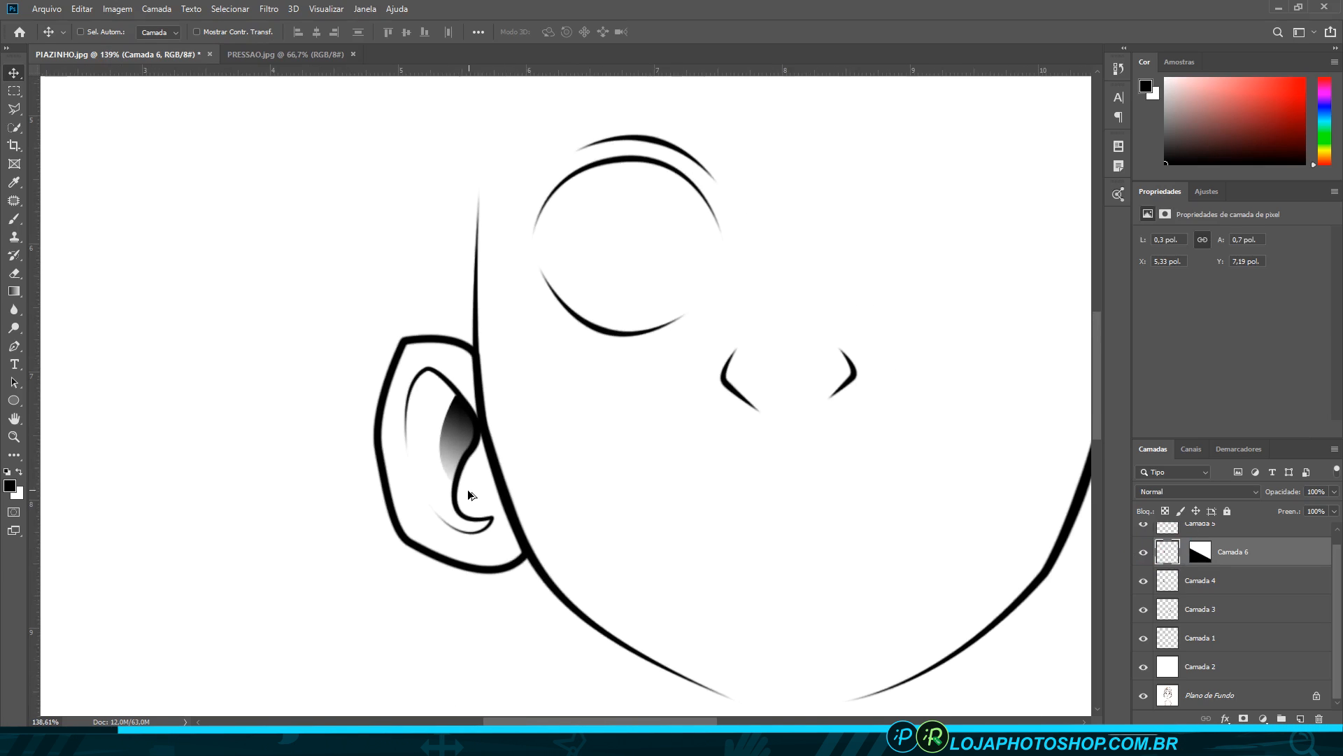
pyautogui.scroll(3, 490, 454)
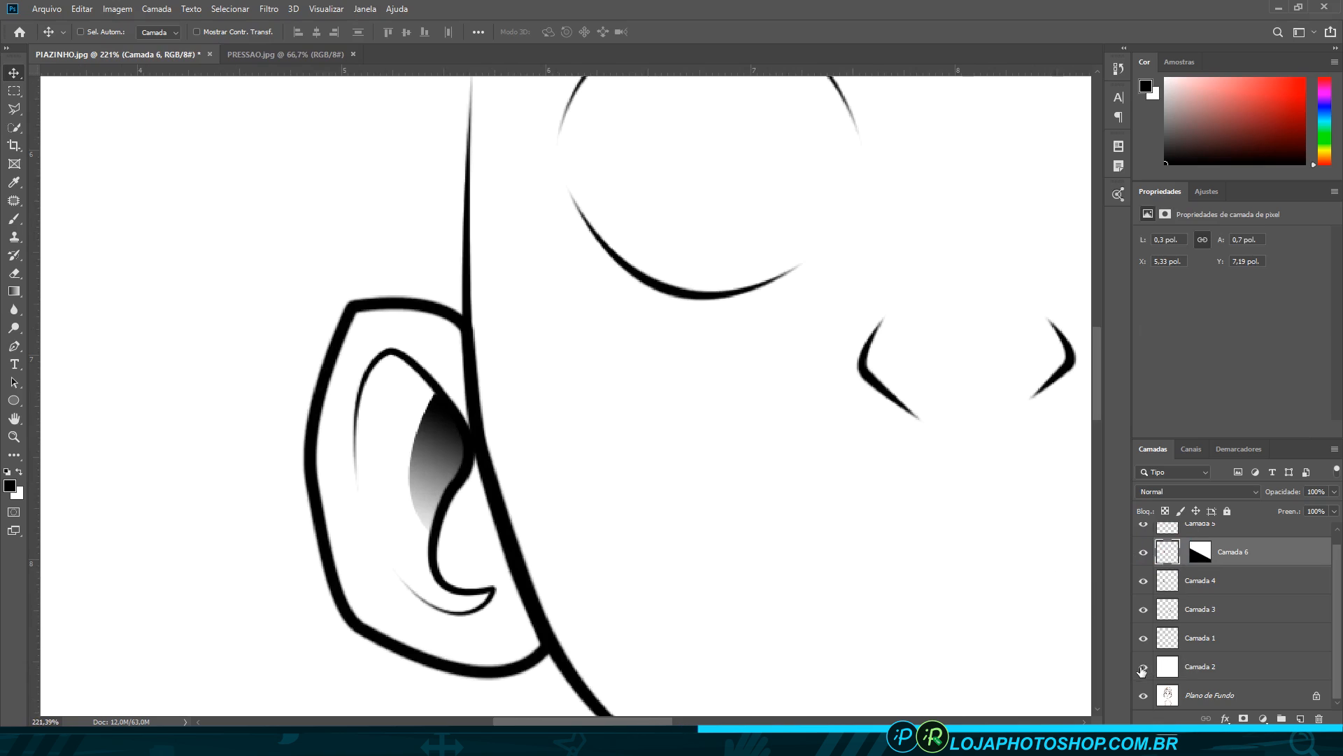
pyautogui.click(1143, 666)
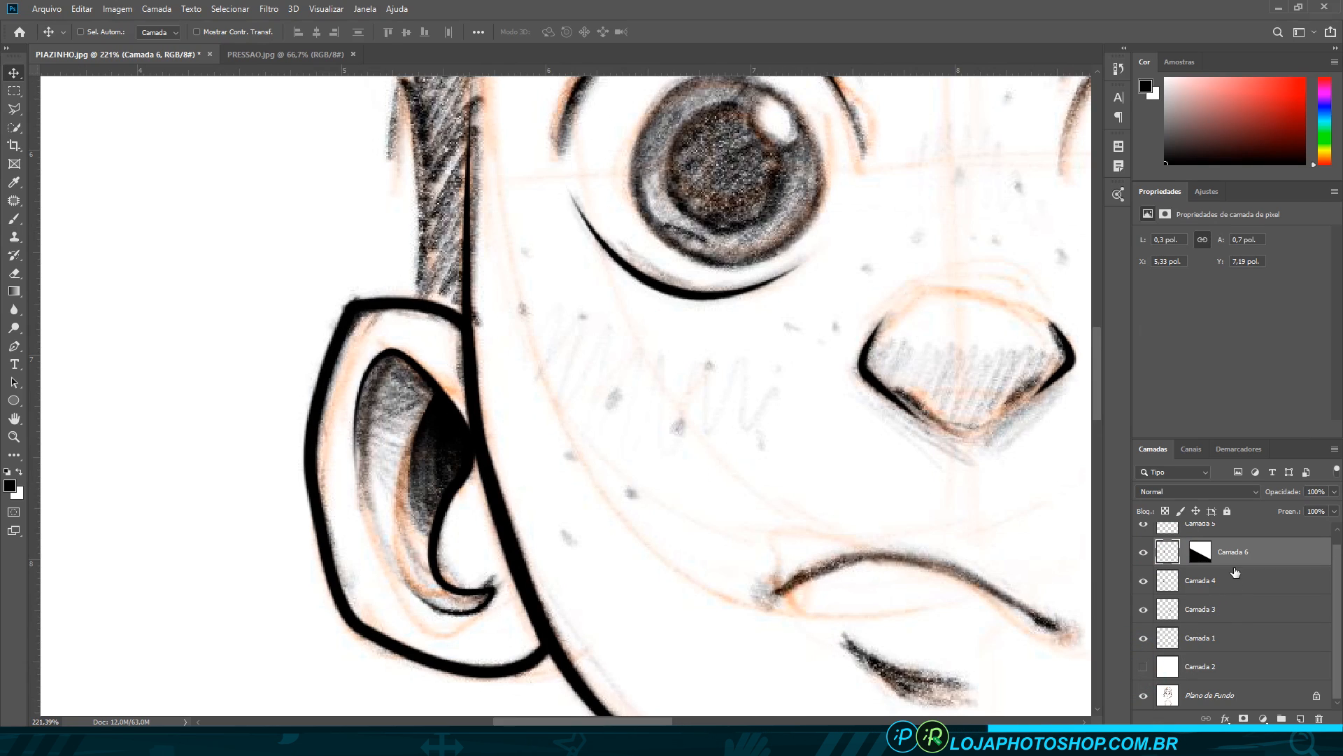
pyautogui.click(1240, 590)
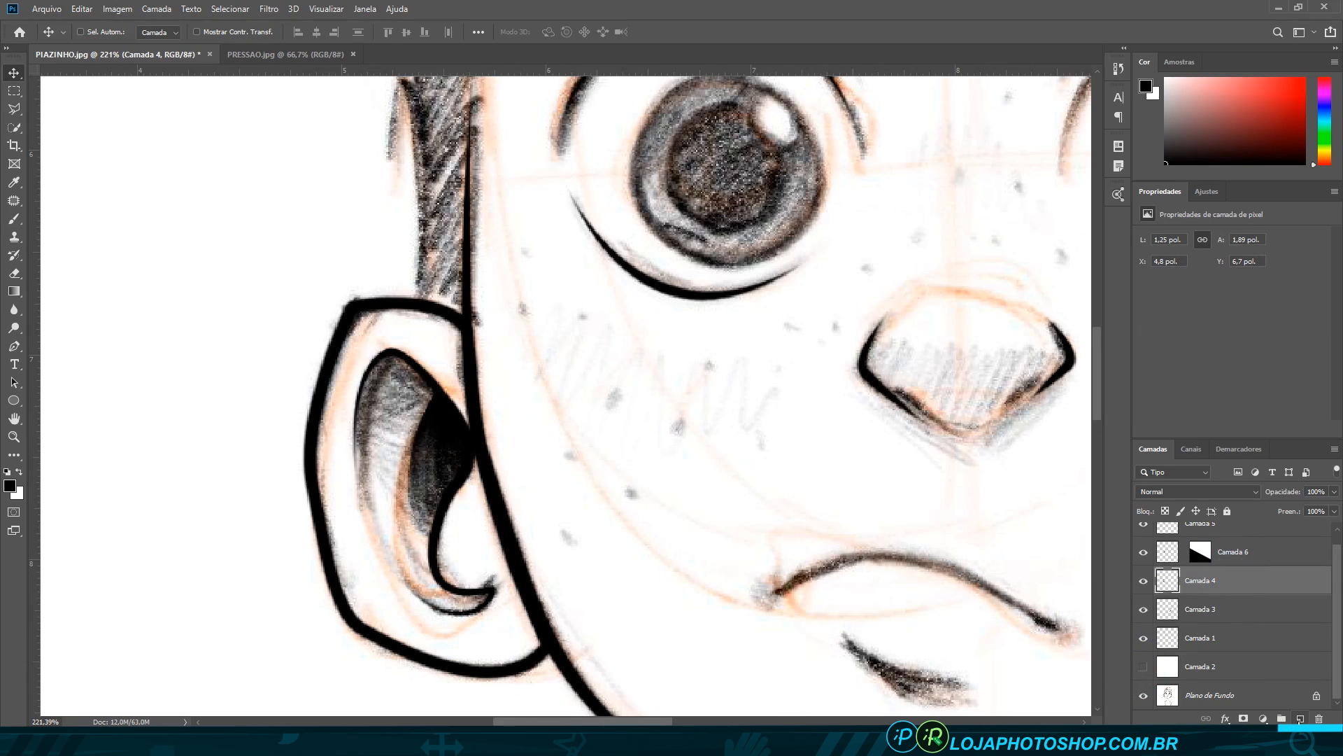
pyautogui.click(1300, 718)
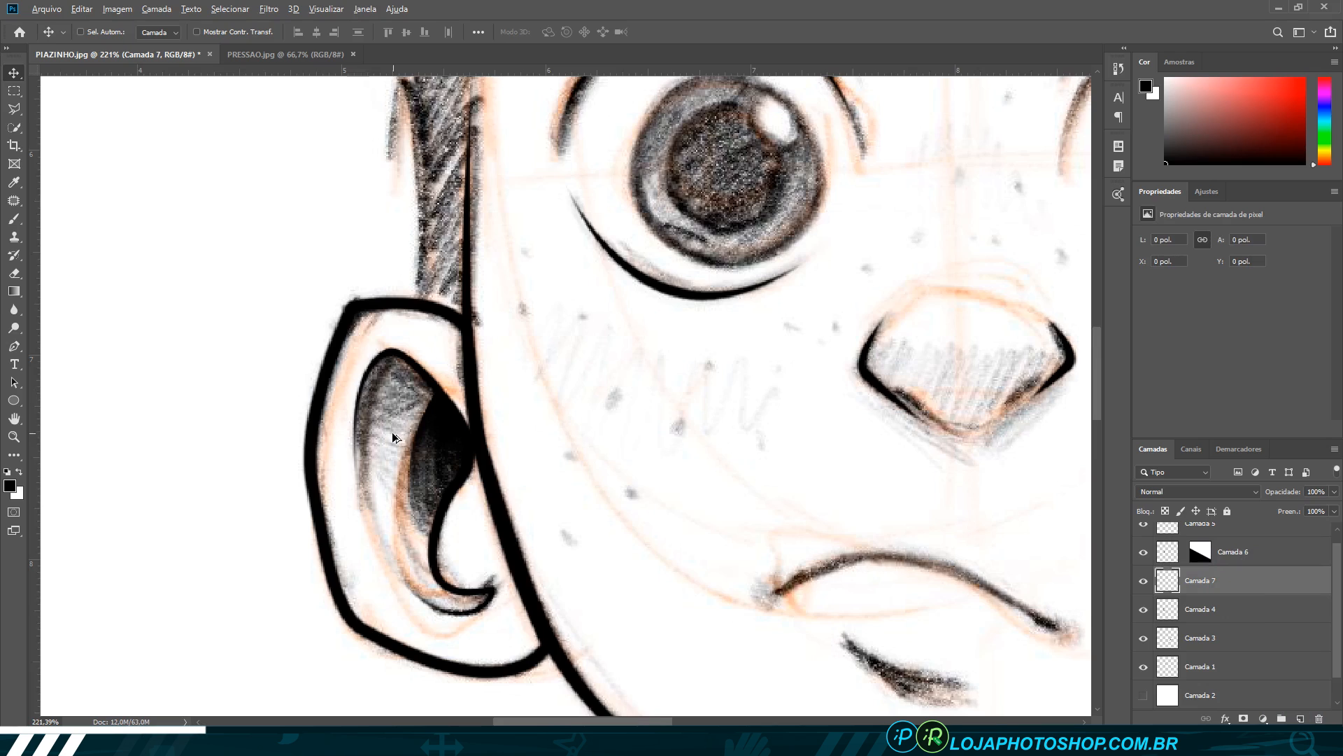
# - Trace a closed, crescent-shaped Pen path over the shading along the outer side of the inner ear fold
pyautogui.scroll(3, 390, 435)
pyautogui.click(14, 345)
pyautogui.scroll(1, 375, 450)
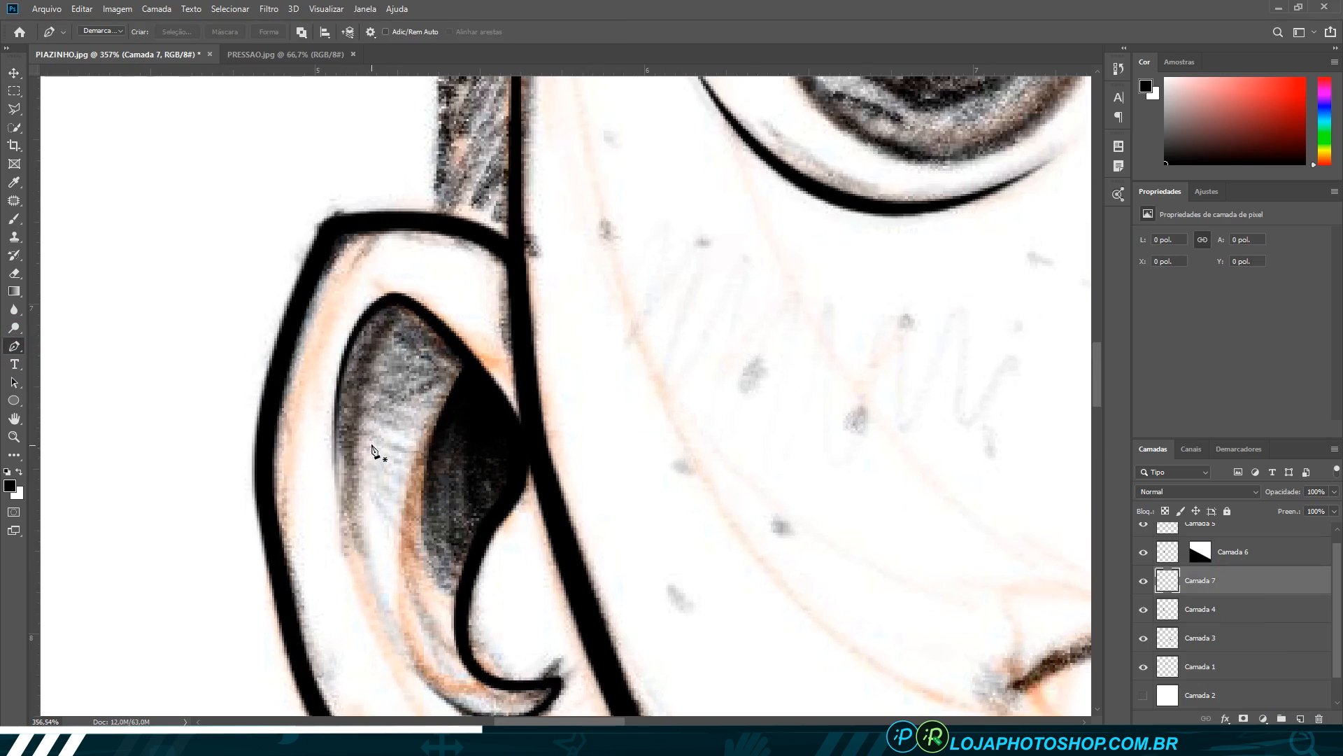
pyautogui.click(413, 306)
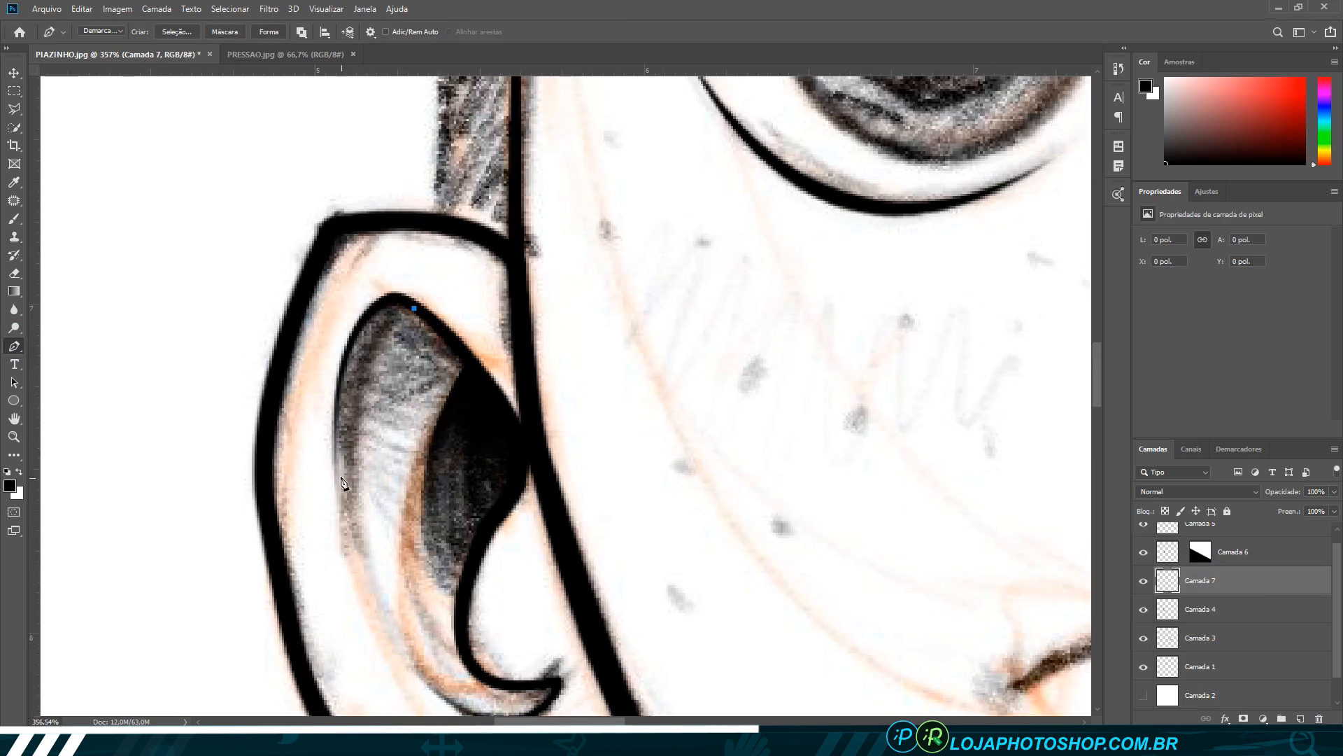
pyautogui.moveTo(349, 563); pyautogui.dragTo(376, 656)
pyautogui.scroll(-2, 376, 658)
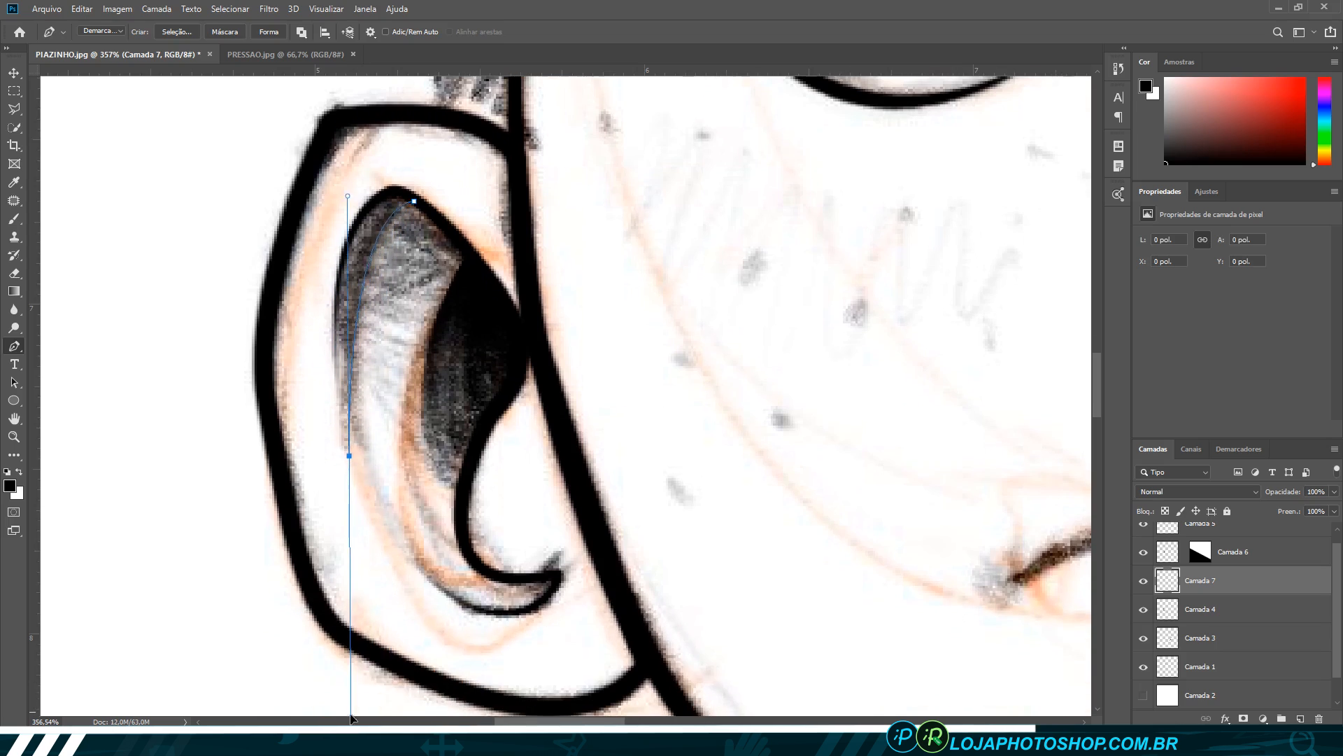
pyautogui.moveTo(414, 201); pyautogui.dragTo(517, 229)
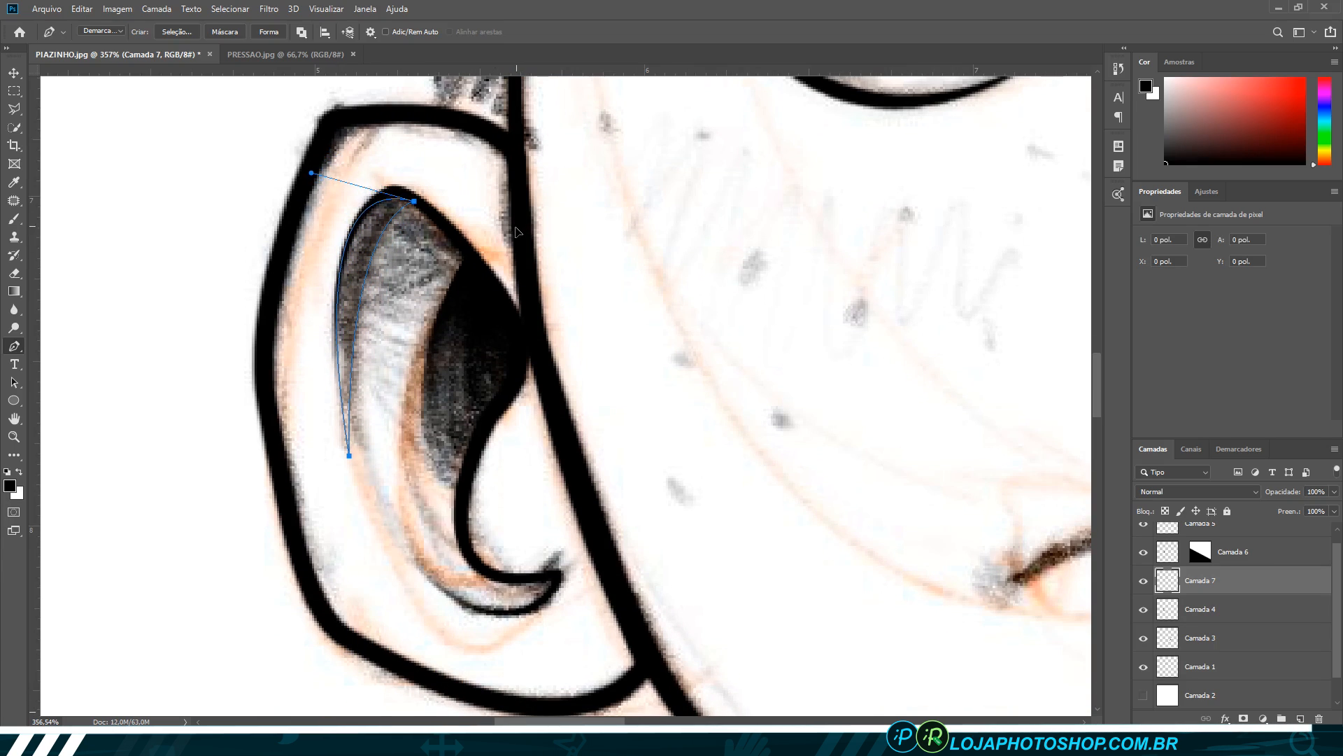
# - Fill the crescent path with the black foreground color at 100% opacity in Normal mode
pyautogui.rightClick(361, 270)
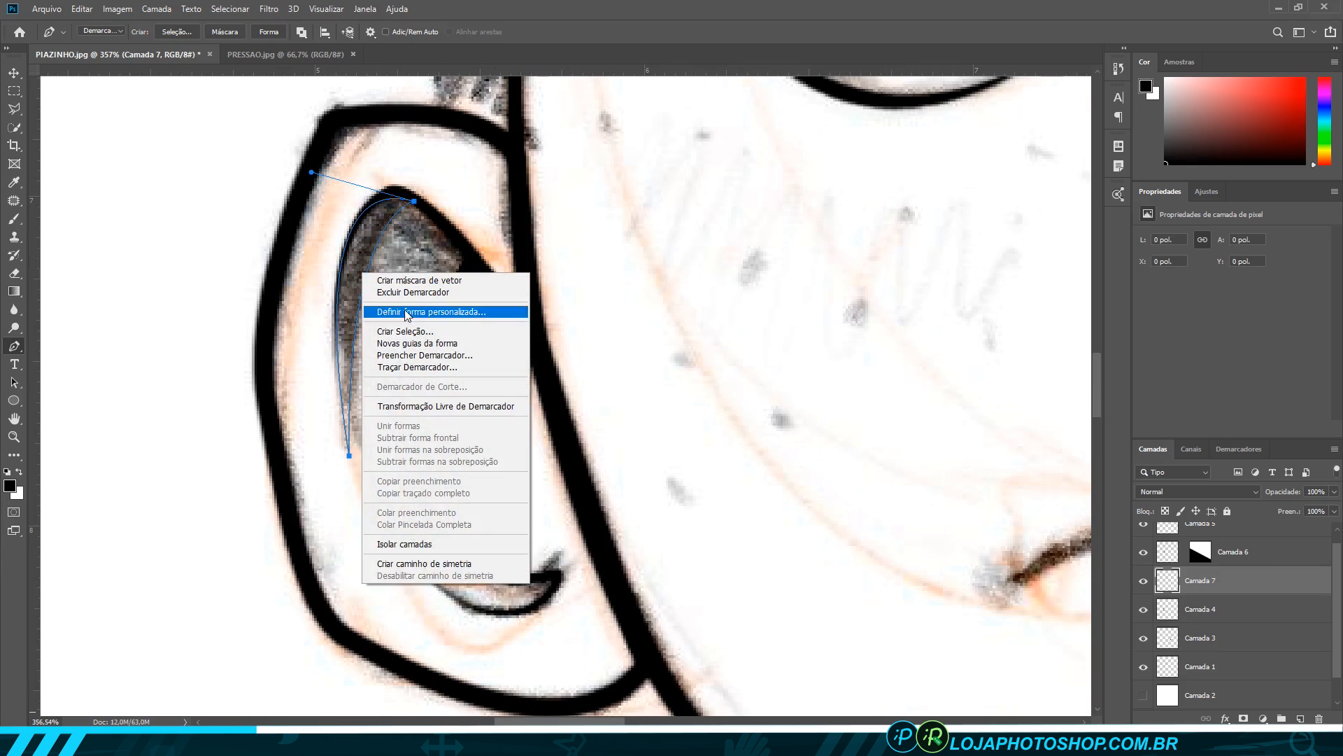
pyautogui.click(428, 356)
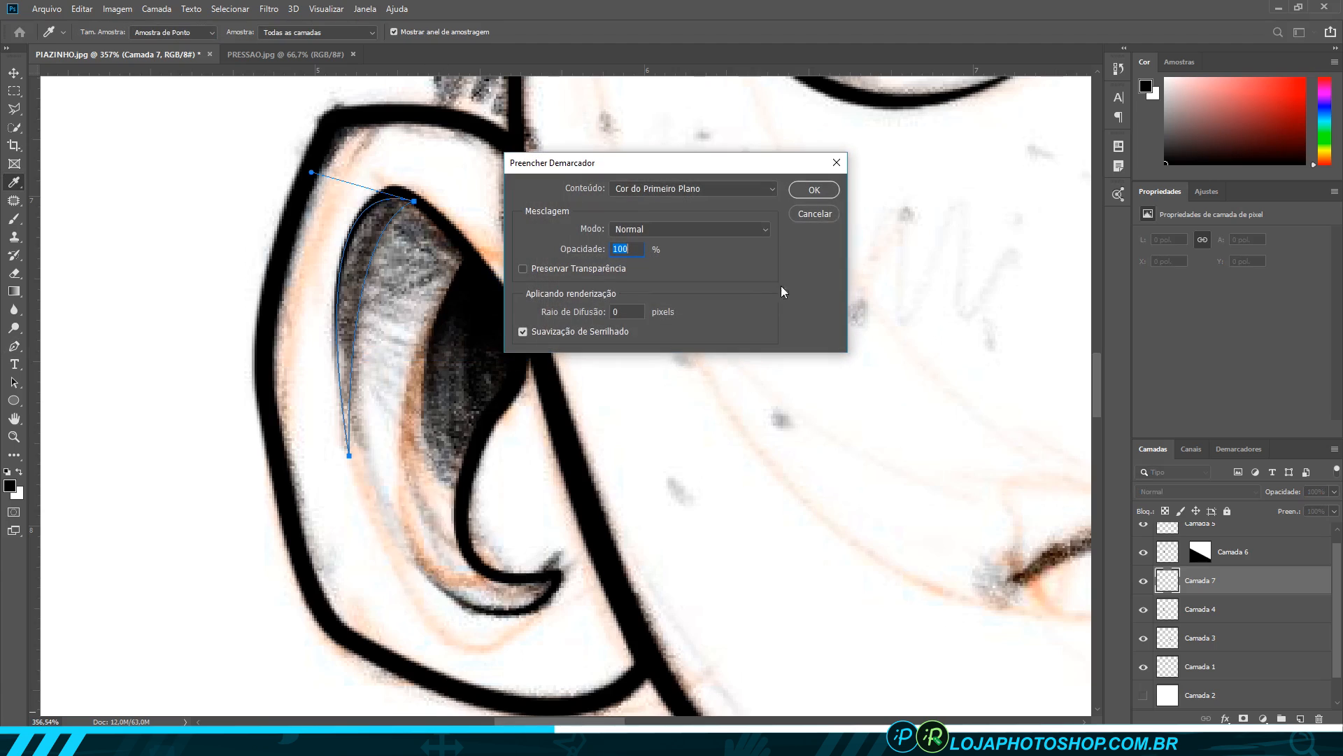
pyautogui.click(830, 189)
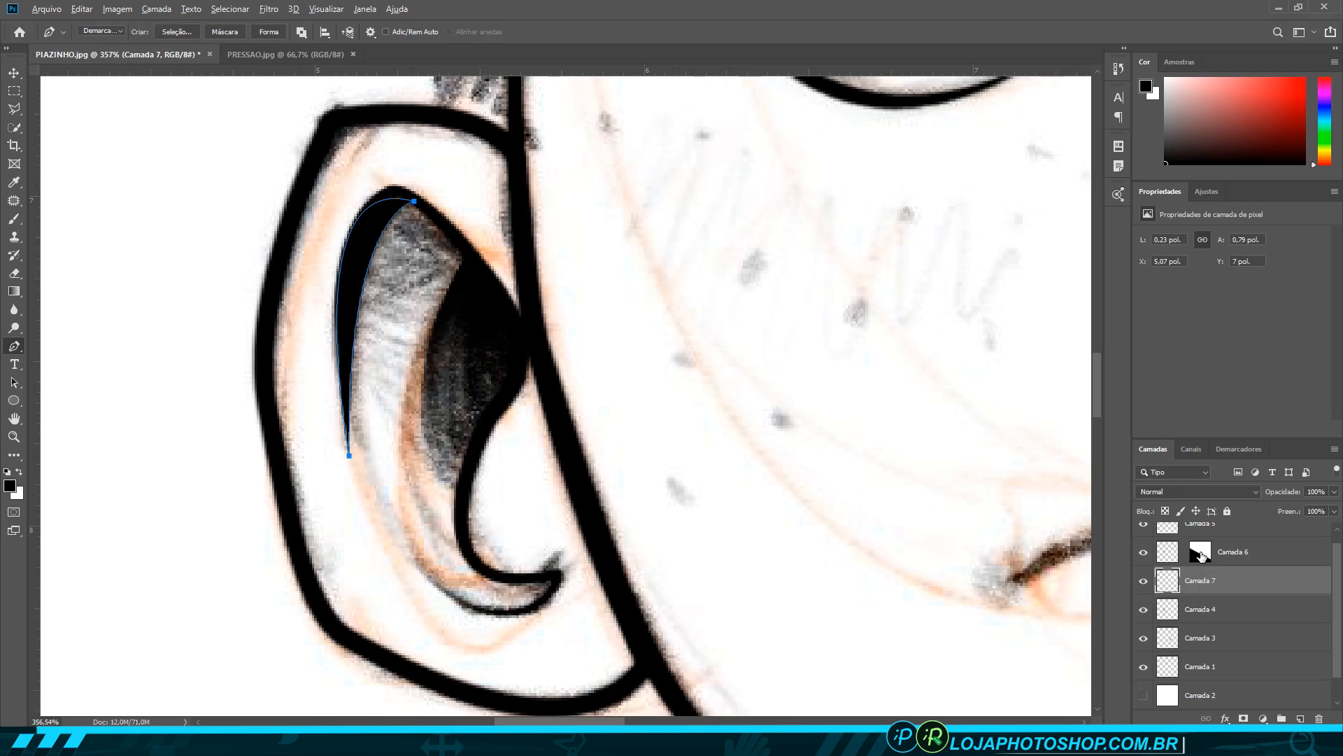
# - Copy Camada 6's gradient mask onto Camada 7, select the copied mask with the Move tool, and show Camada 2 to check the fade
pyautogui.moveTo(1202, 557); pyautogui.dragTo(1209, 580)
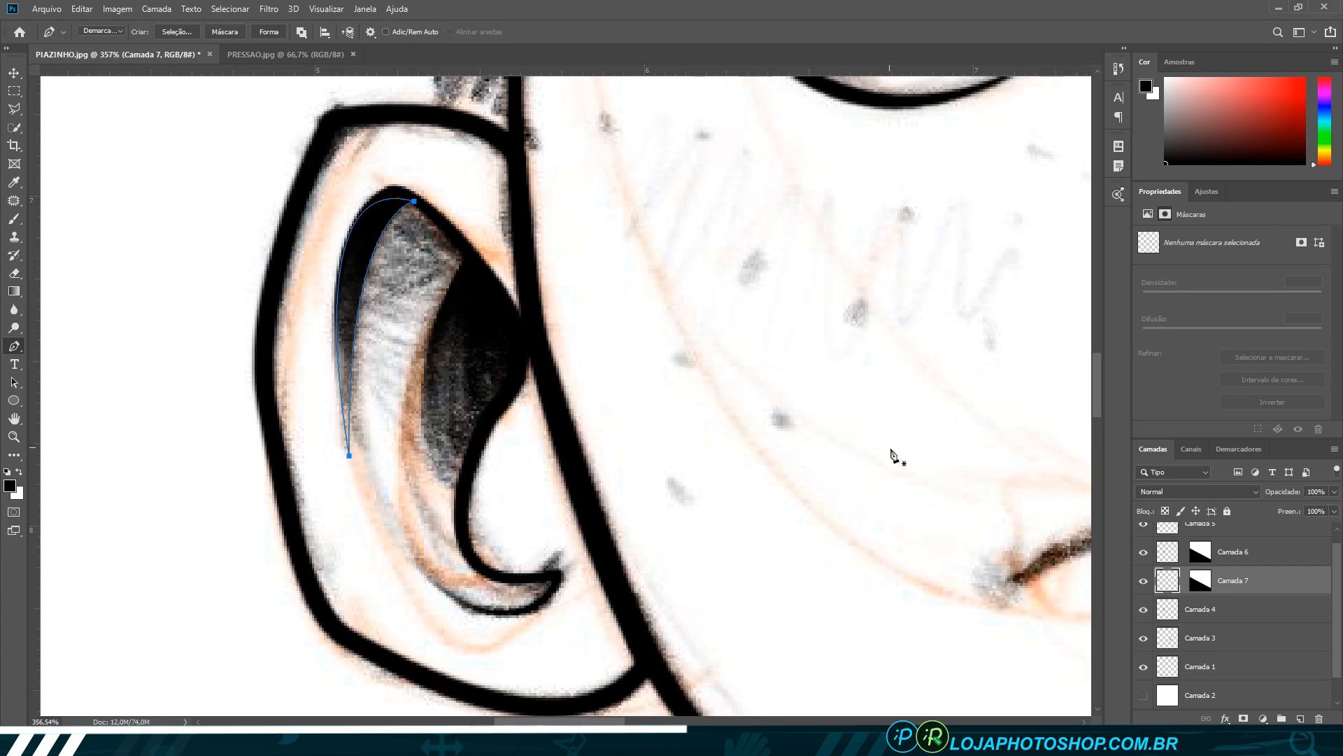
pyautogui.click(14, 73)
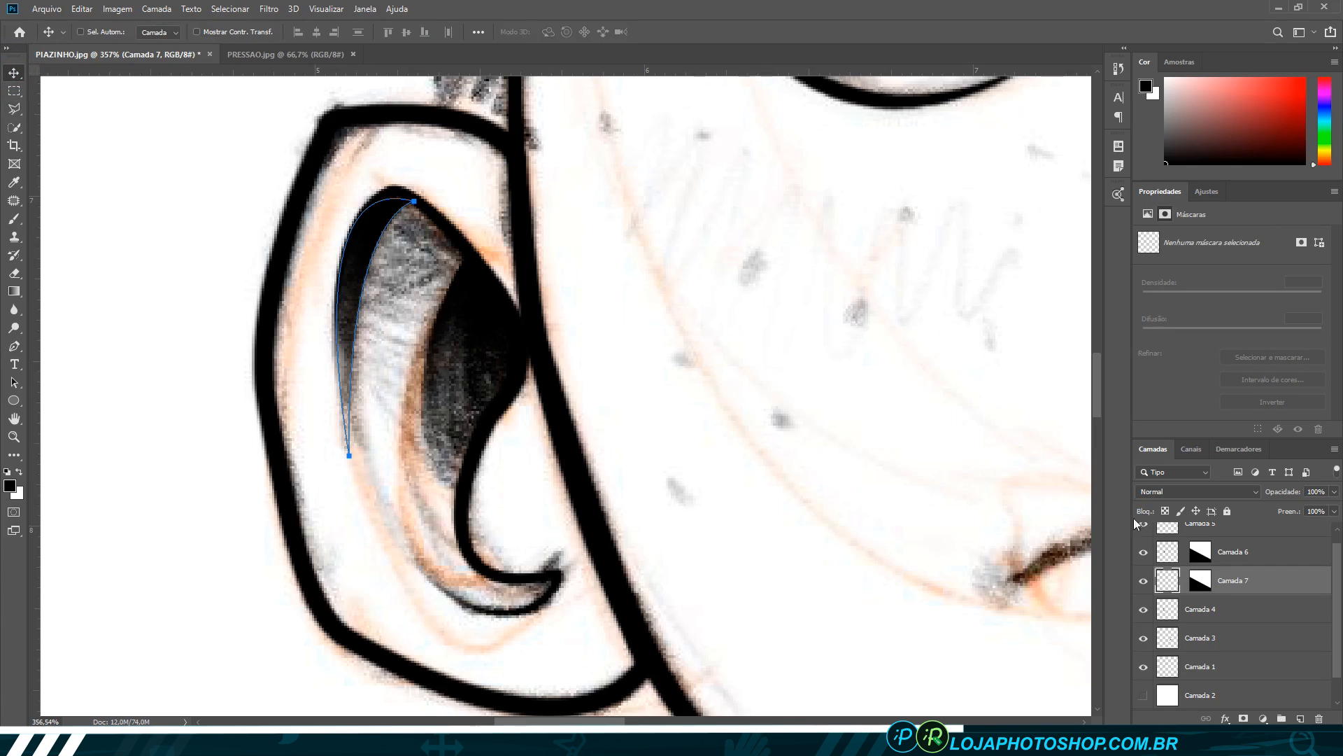
pyautogui.click(1200, 581)
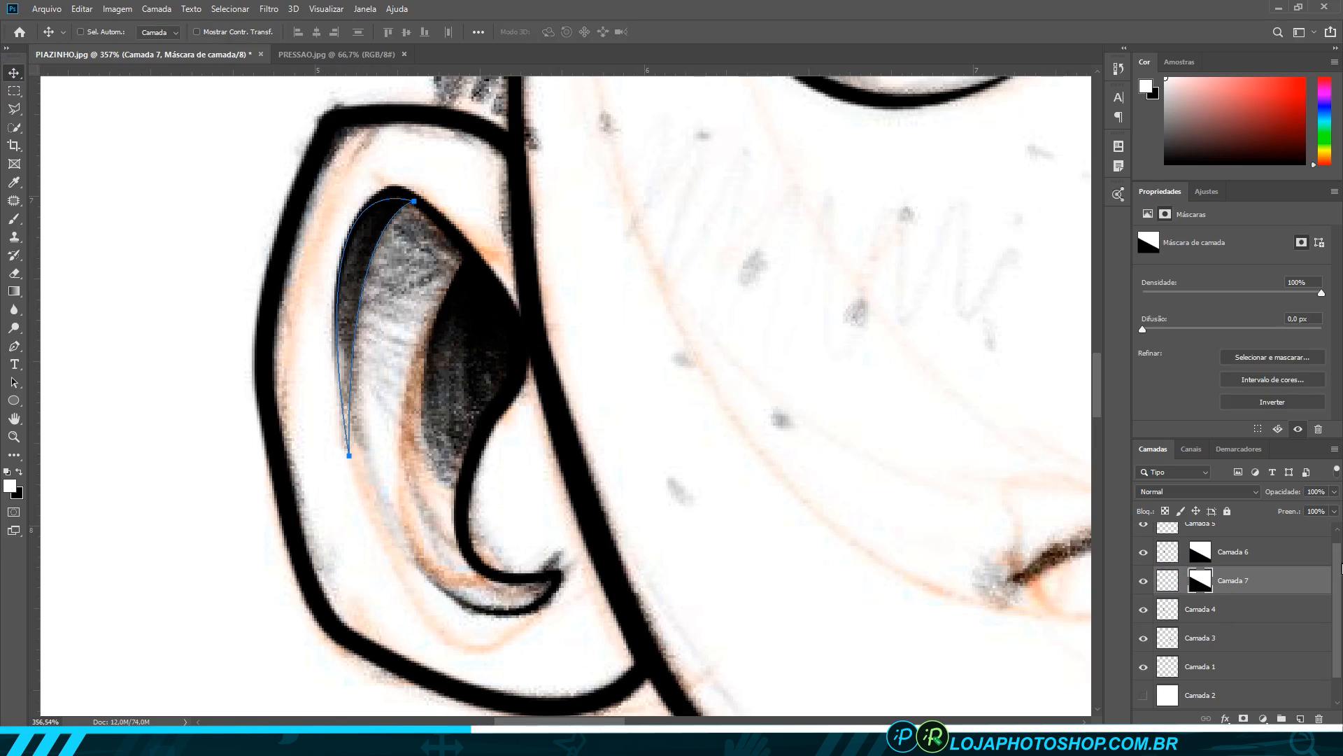
pyautogui.scroll(-1, 1338, 560)
pyautogui.click(1144, 667)
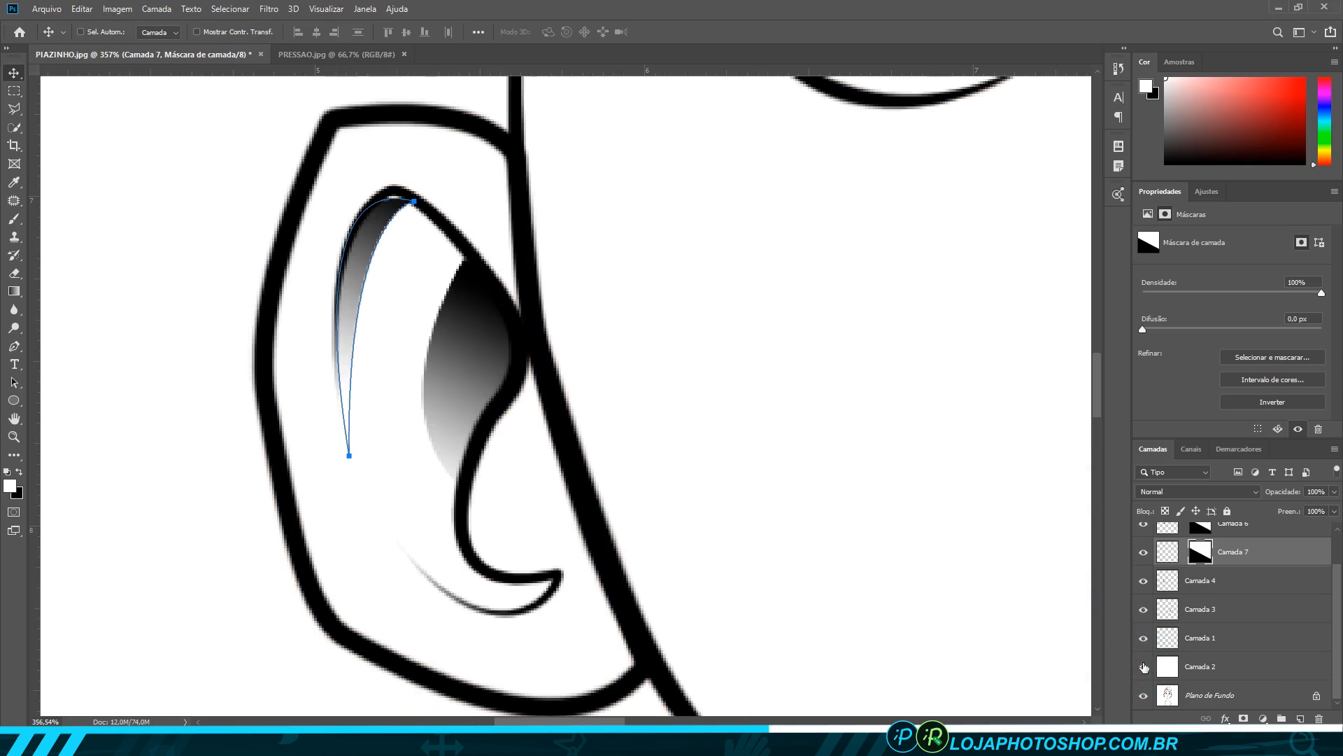
# - Fine-tune the fade of Camada 7's crescent fill, nudge the fill slightly upward against the ear fold line, and delete its path
pyautogui.moveTo(355, 248)
pyautogui.mouseDown()
pyautogui.moveTo(403, 179)
pyautogui.moveTo(361, 245)
pyautogui.mouseUp()
pyautogui.click(1167, 552)
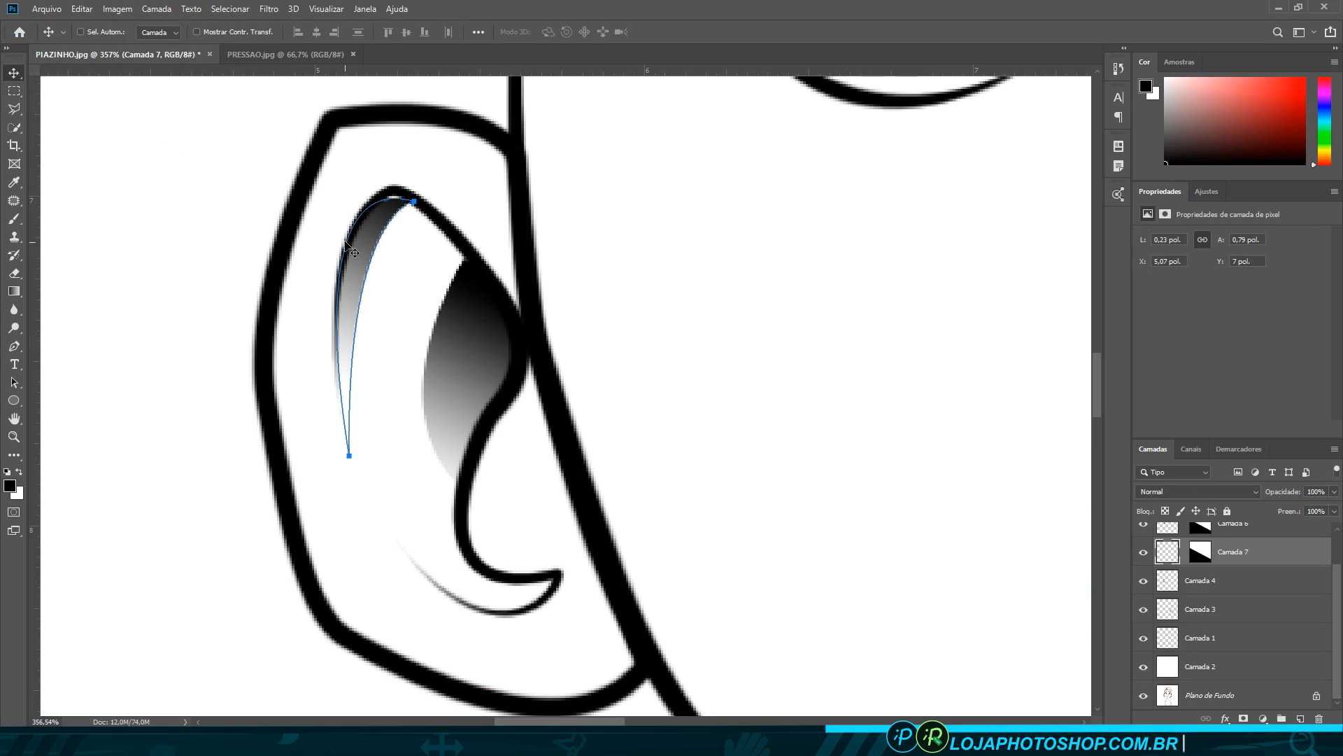
pyautogui.press('Up')
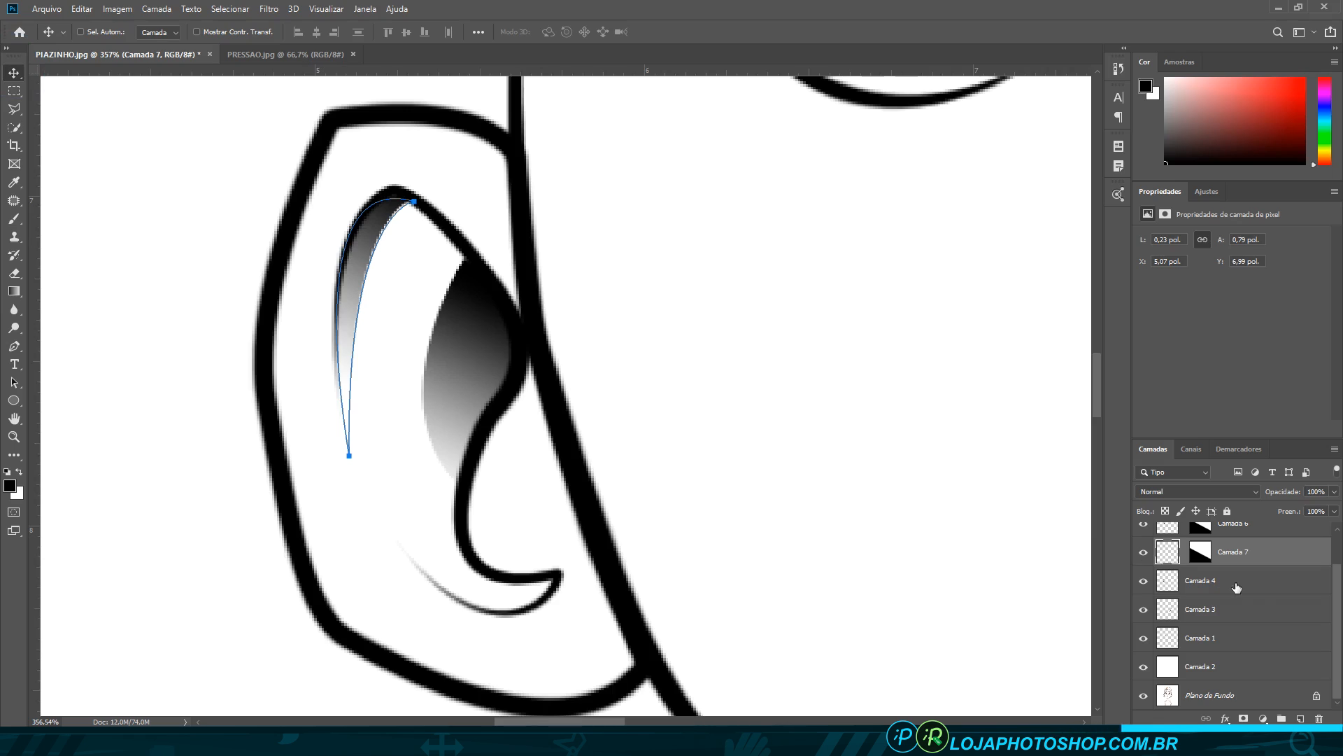
pyautogui.click(14, 346)
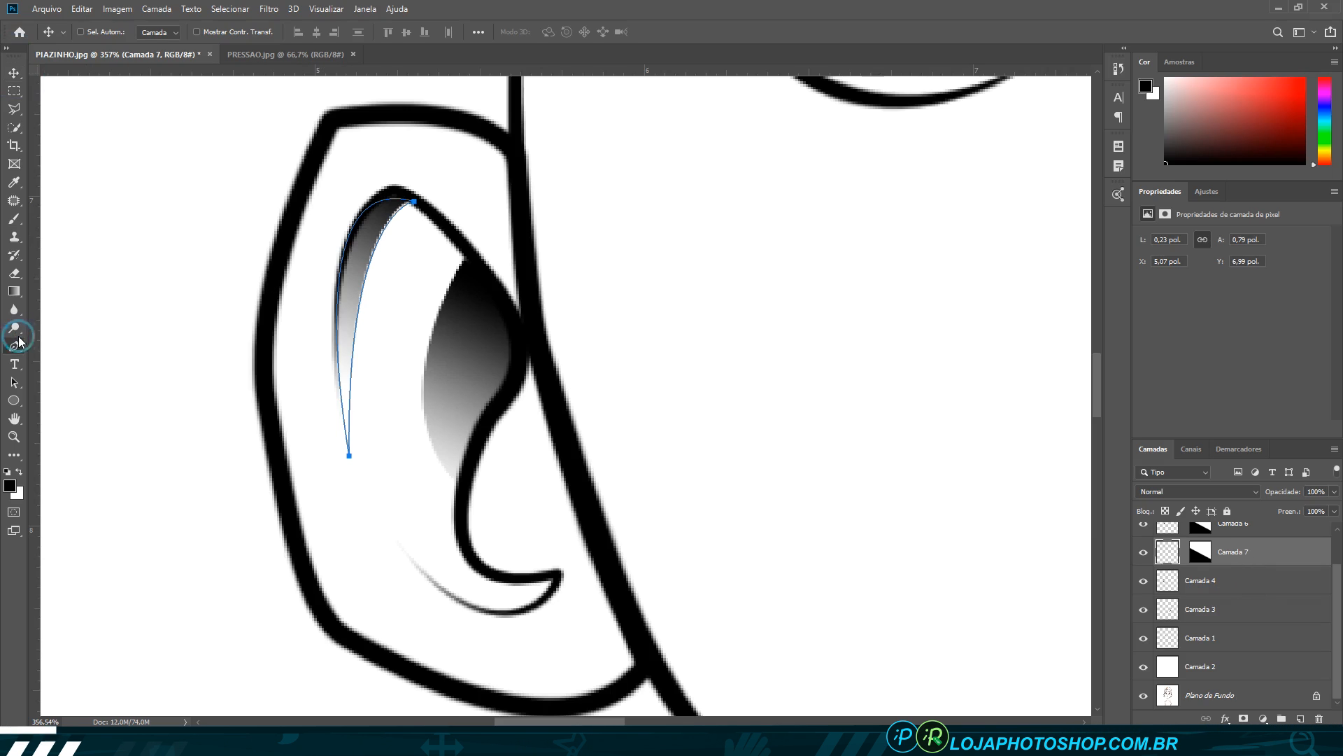
pyautogui.rightClick(349, 283)
pyautogui.click(392, 298)
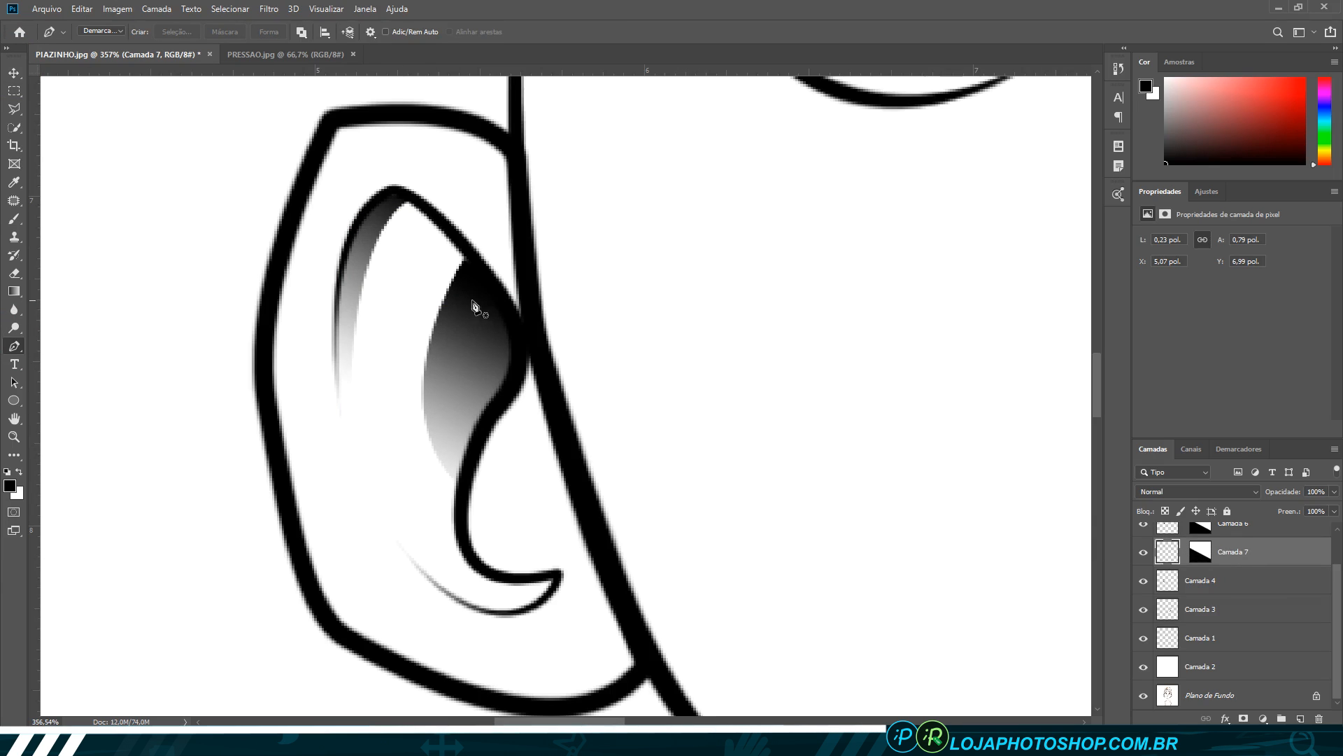
# - Hide Camada 2 to expose the sketch again, and add another new layer between Camada 7 and Camada 4
pyautogui.click(1144, 666)
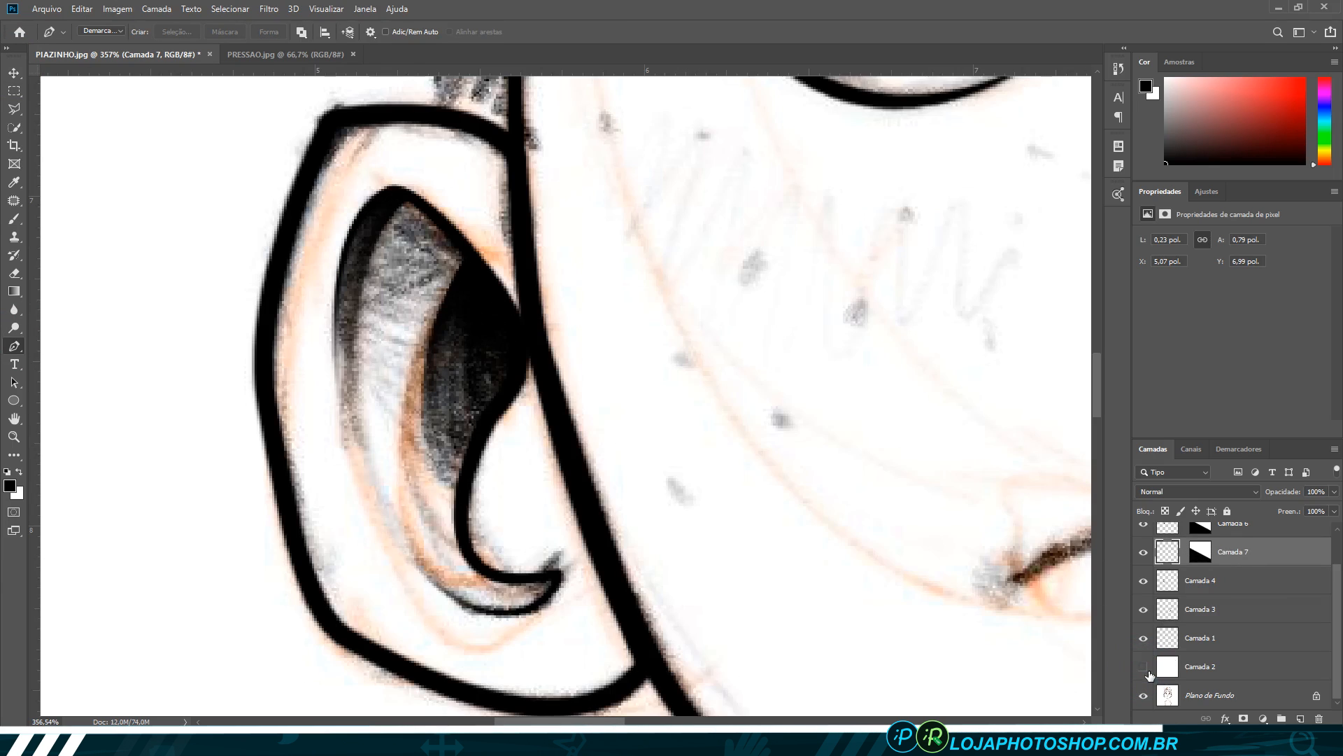
pyautogui.click(1230, 588)
pyautogui.click(1300, 718)
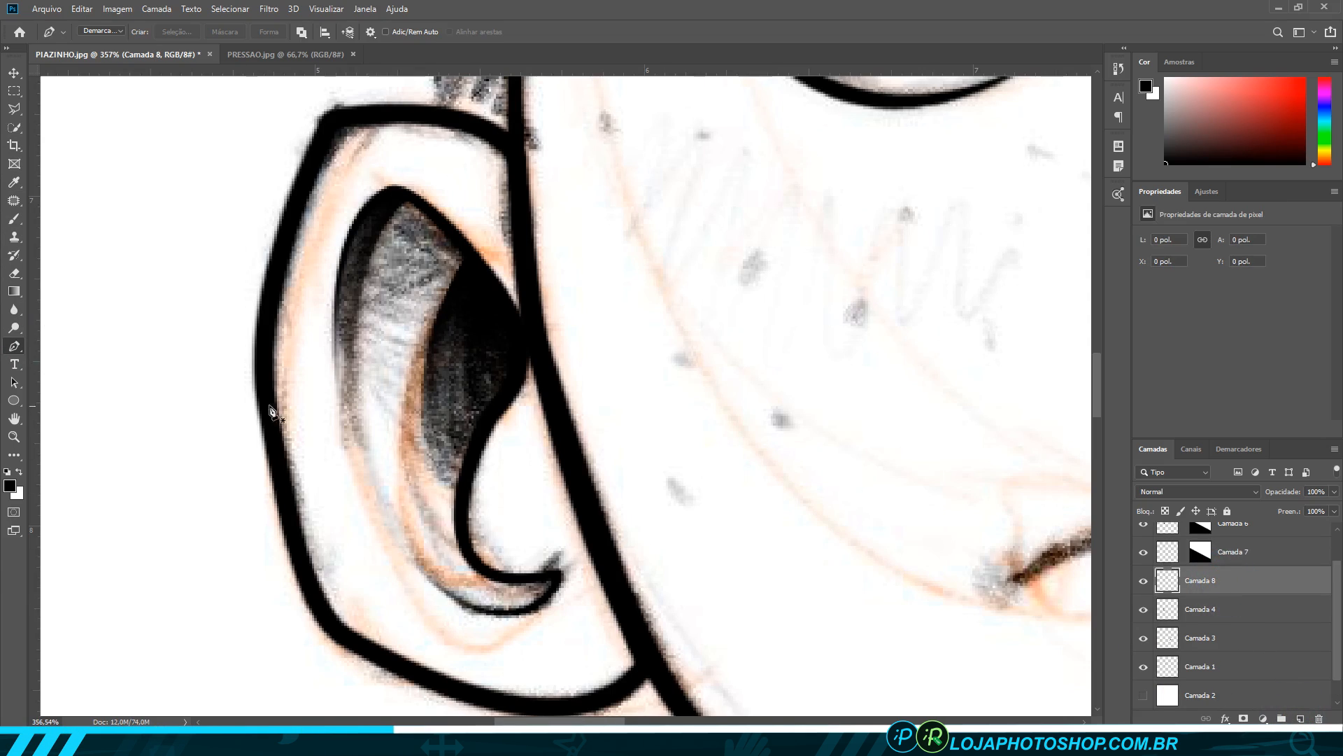
# - Trace a closed Pen path around the shading in the upper part of the inner ear fold and fill it with black
pyautogui.click(344, 450)
pyautogui.moveTo(449, 303); pyautogui.dragTo(474, 256)
pyautogui.click(397, 189)
pyautogui.moveTo(344, 450); pyautogui.dragTo(378, 690)
pyautogui.rightClick(363, 296)
pyautogui.click(412, 378)
pyautogui.click(806, 189)
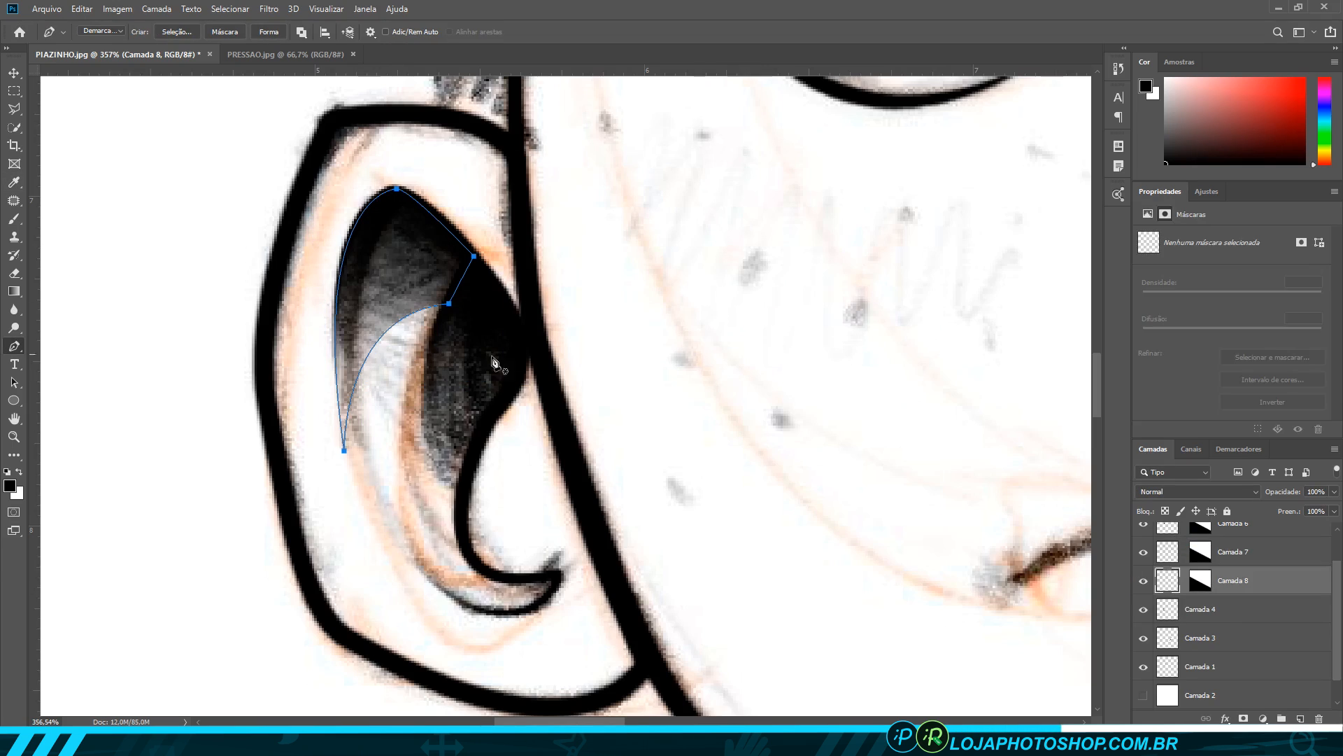
# - Shift Camada 8's gradient mask with the Move tool to set the fade, show Camada 2, and dismiss the path
pyautogui.click(1194, 580)
pyautogui.press('v')
pyautogui.moveTo(410, 301)
pyautogui.mouseDown()
pyautogui.moveTo(437, 269)
pyautogui.moveTo(423, 283)
pyautogui.mouseUp()
pyautogui.click(1142, 695)
pyautogui.press('p')
pyautogui.press('Return')
# - Compare the inked ear and face lines with the sketch by toggling Camada 2's visibility, leaving Camada 2 shown
pyautogui.scroll(-10, 391, 410)
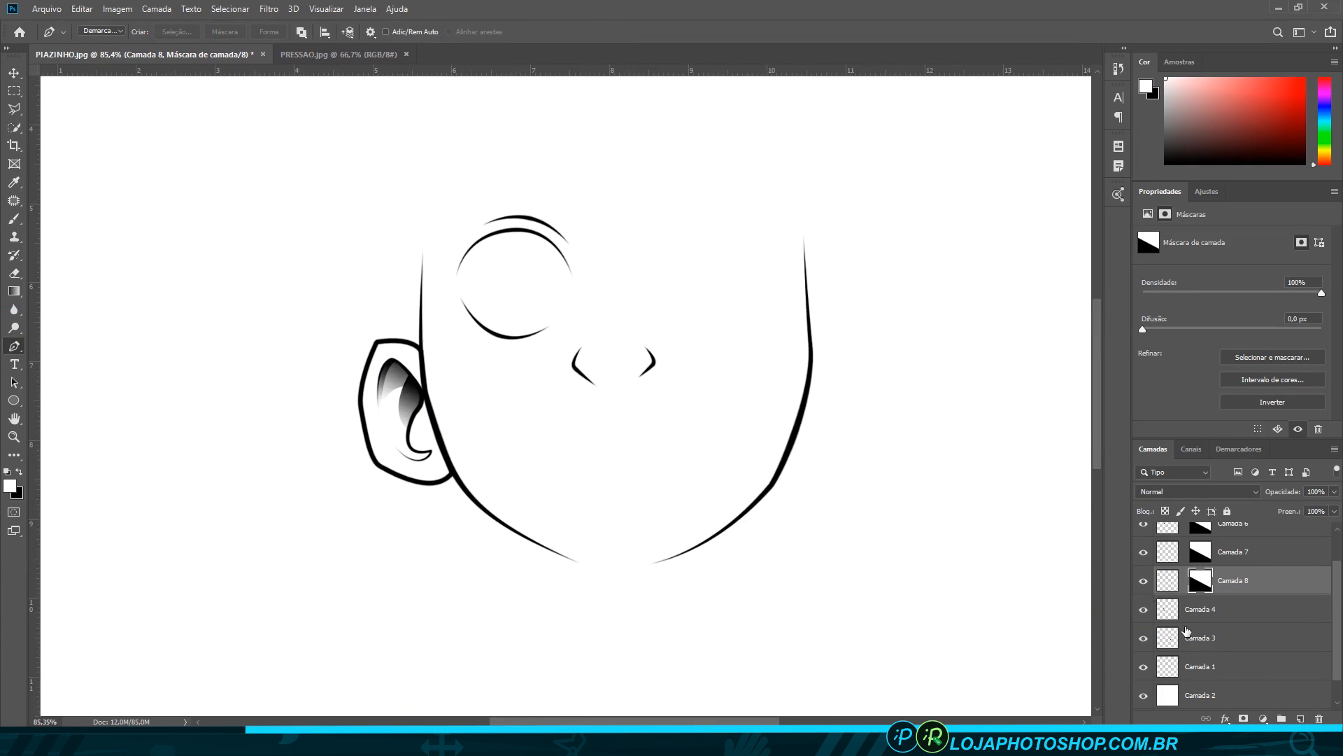
pyautogui.scroll(2, 422, 393)
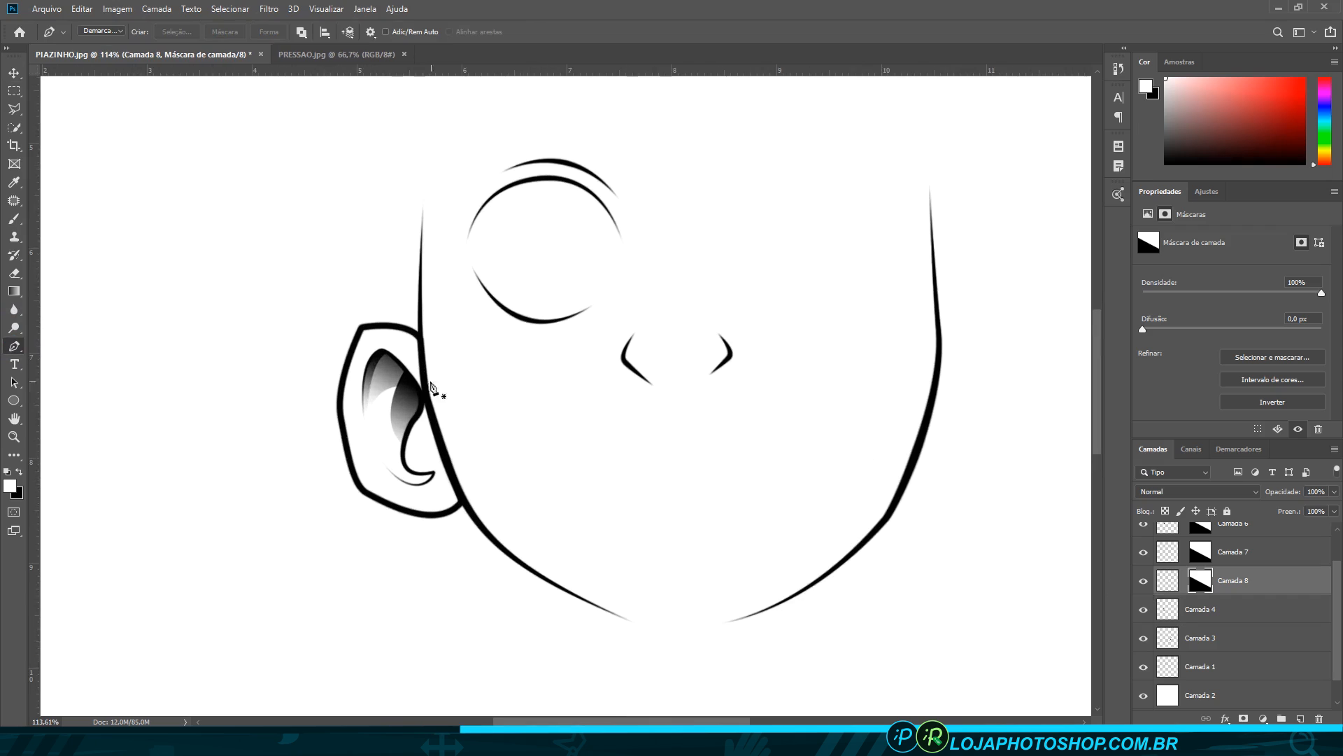
pyautogui.scroll(-1, 1145, 665)
pyautogui.click(1145, 667)
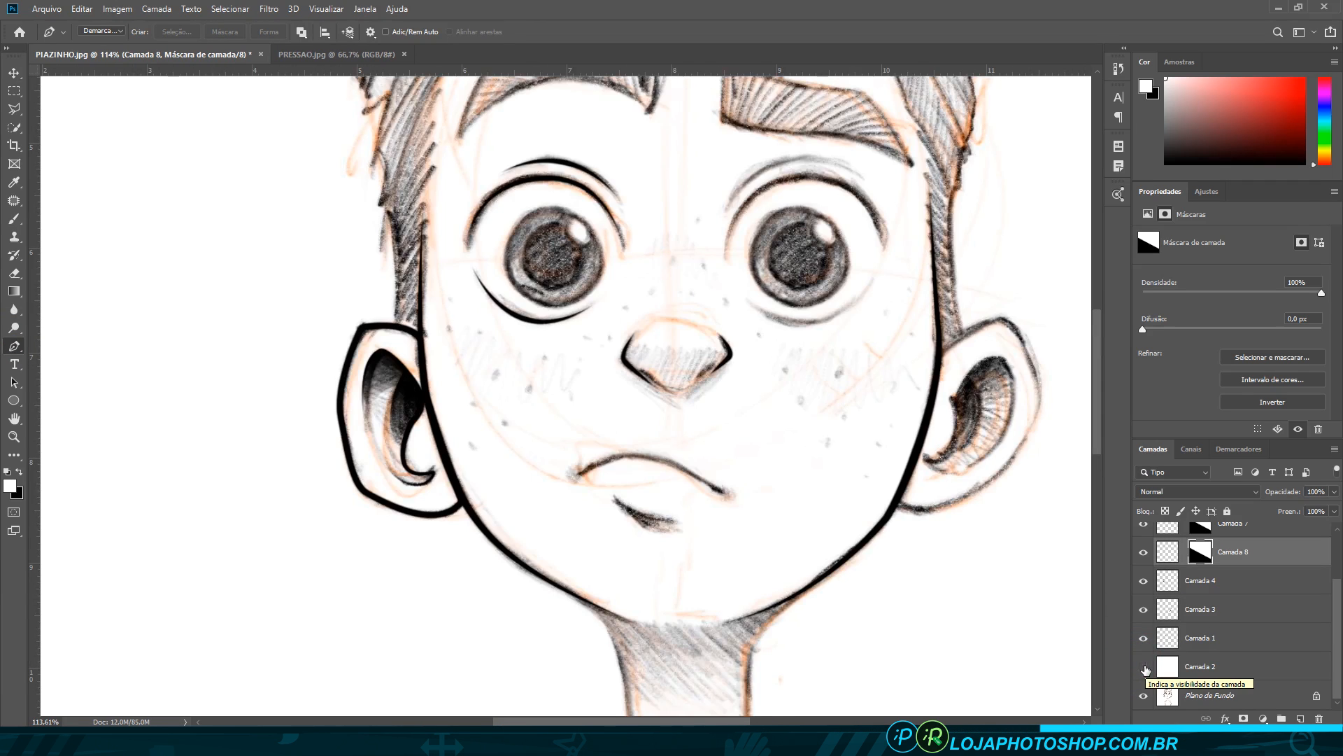
pyautogui.click(1145, 667)
pyautogui.click(1145, 667)
pyautogui.click(1145, 667)
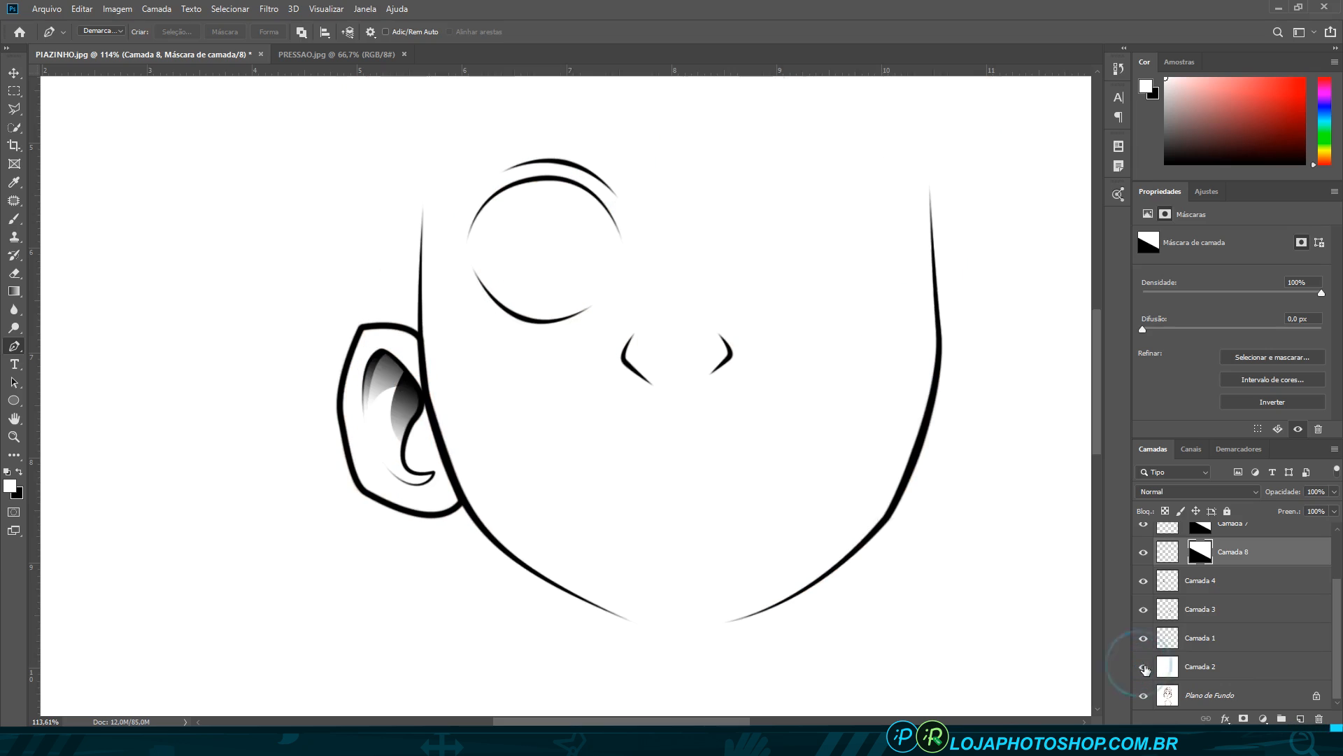
pyautogui.click(1145, 668)
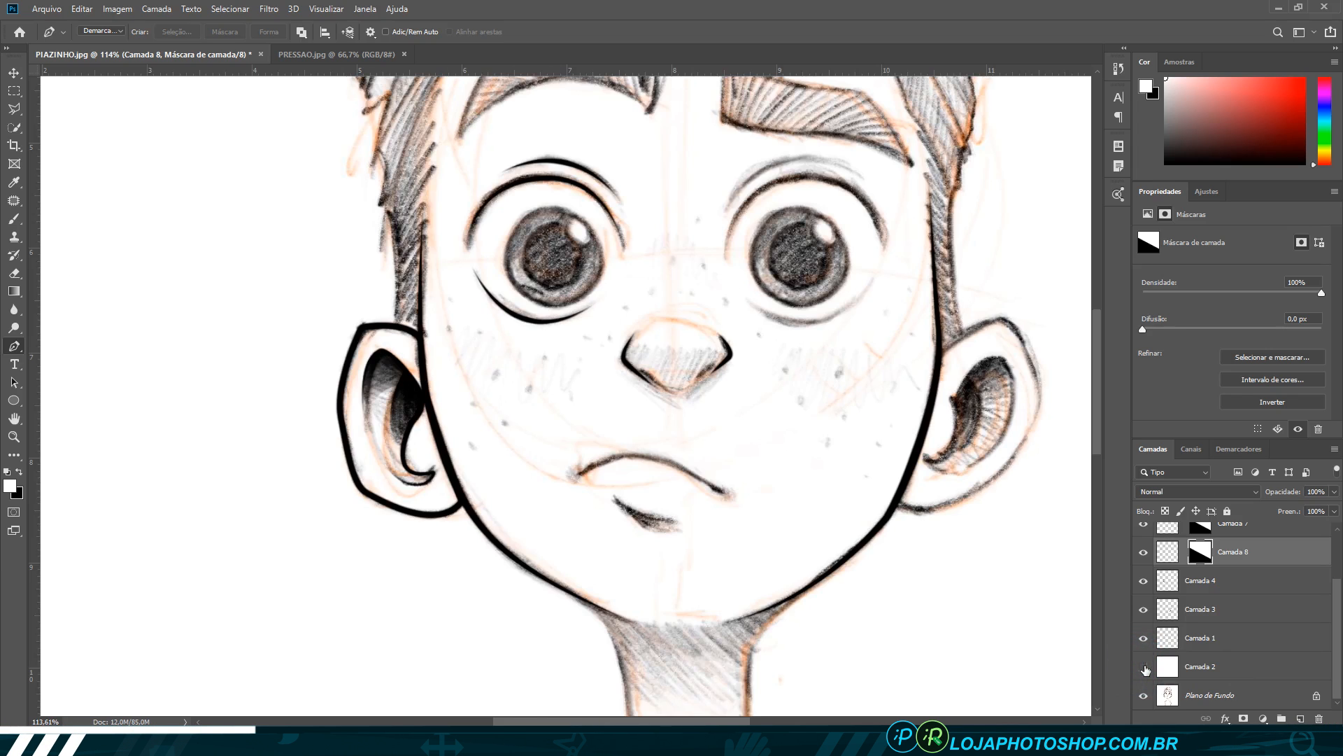
pyautogui.scroll(-3, 740, 430)
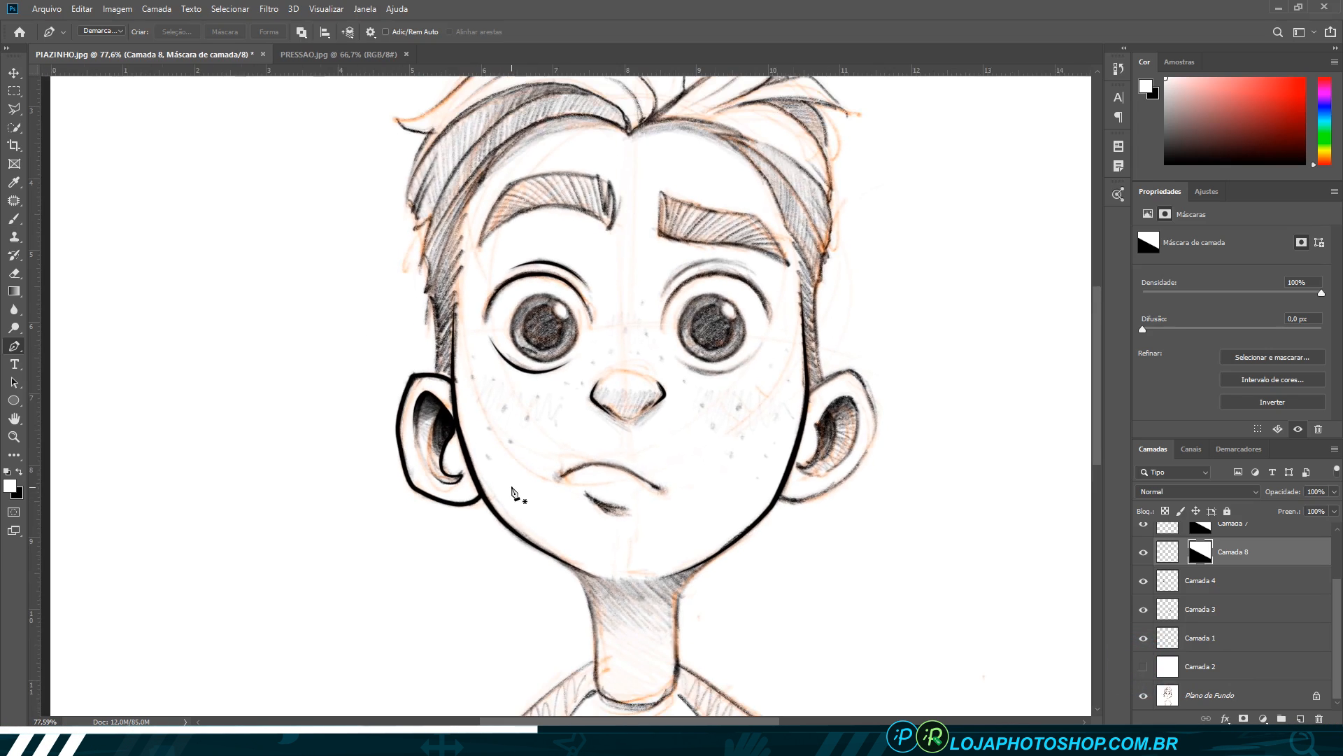
pyautogui.scroll(2, 669, 441)
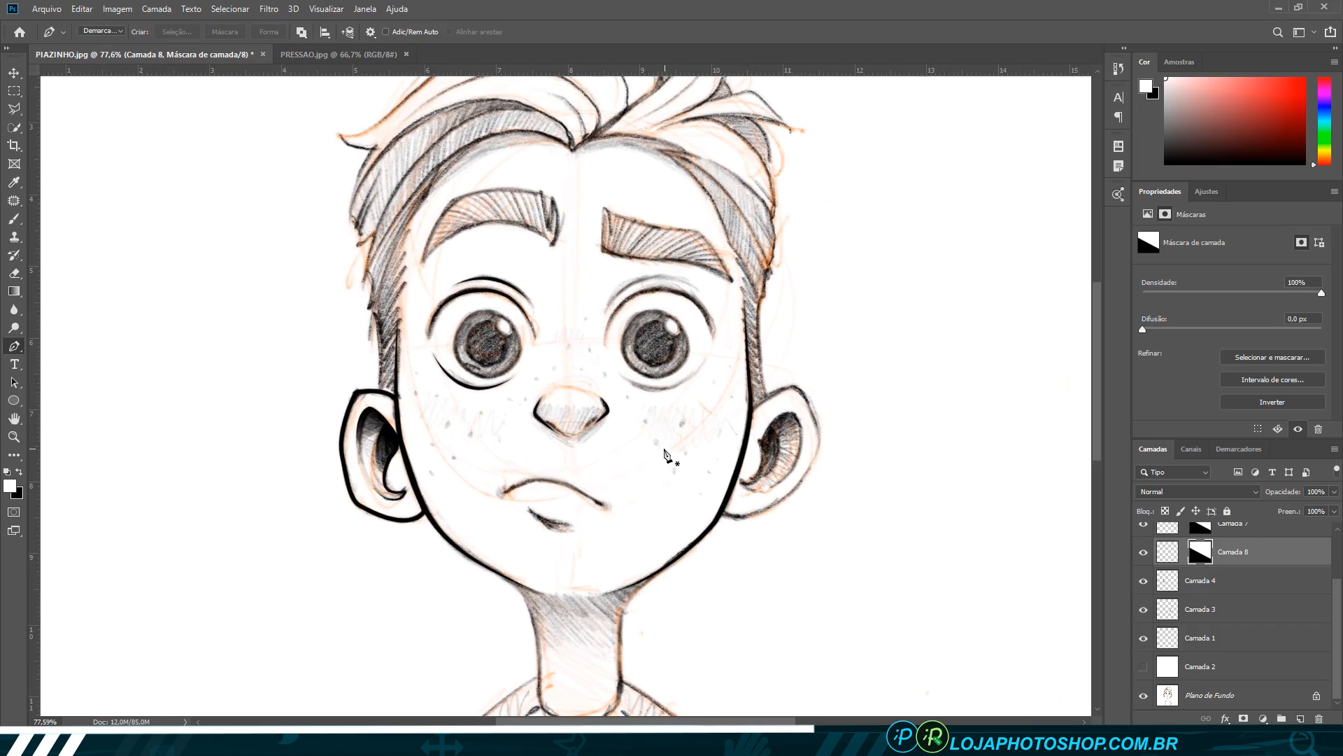
pyautogui.click(1144, 668)
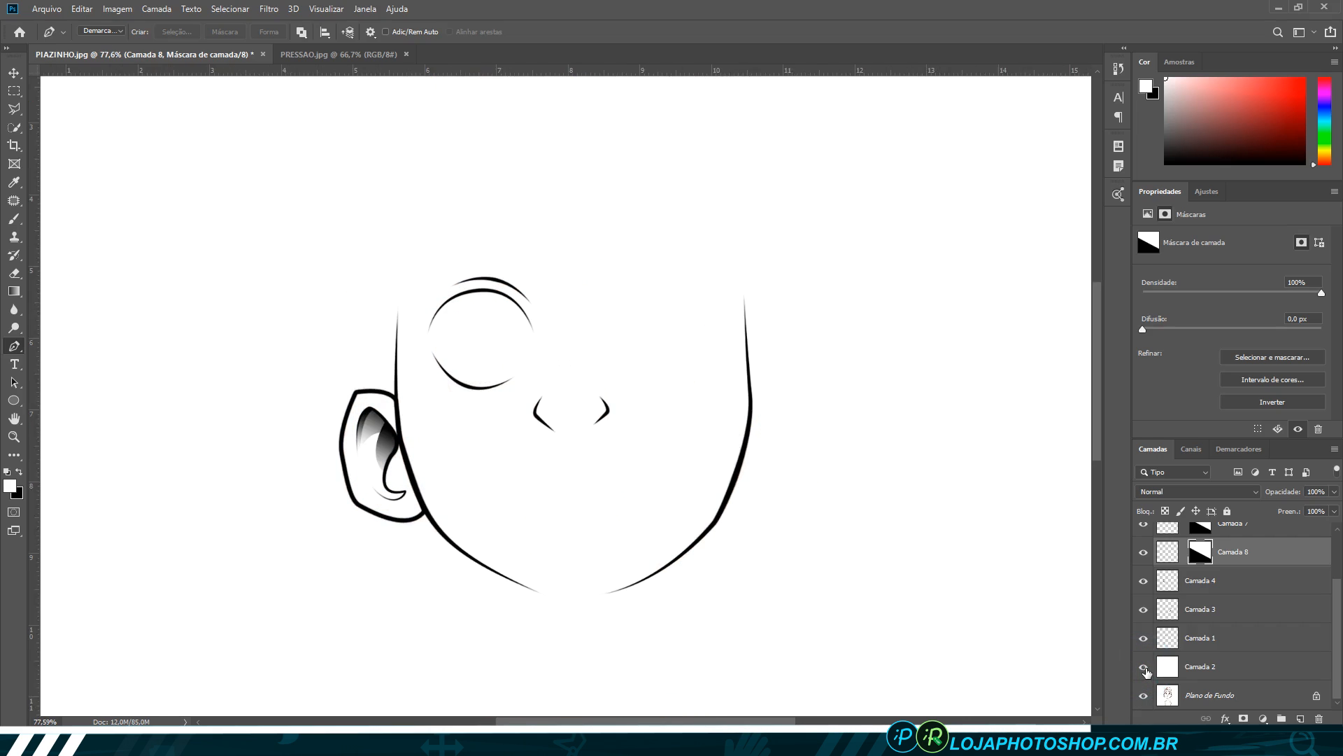